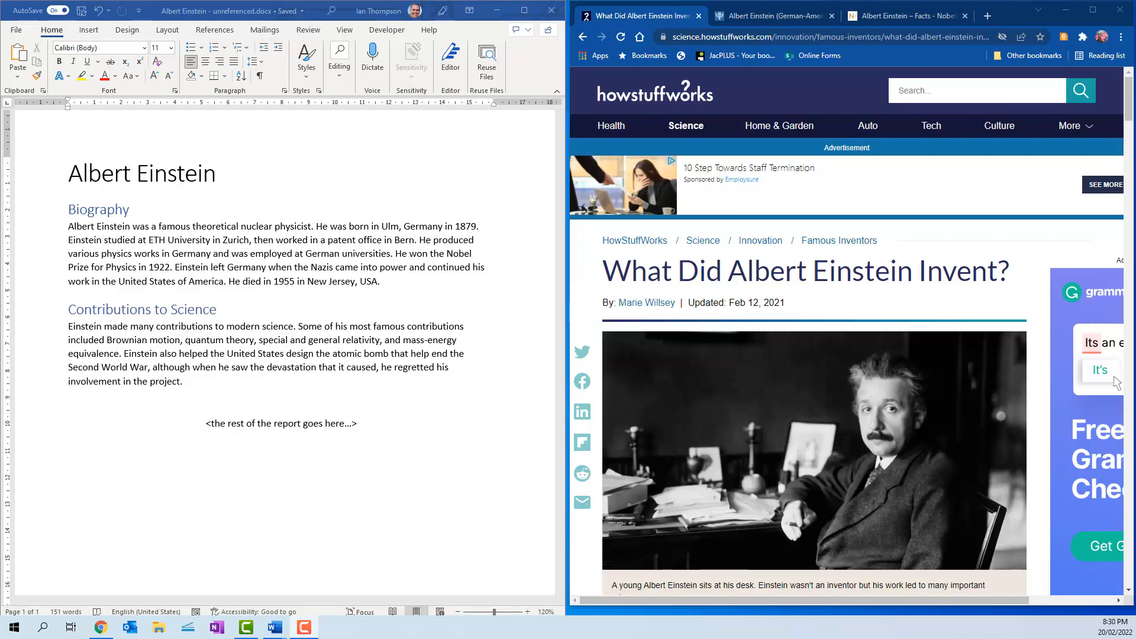
- Review the citations and References list in the finished document Albert Einstein - referenced.docx, and return to the unreferenced version
{"action": "left_click", "coordinate": [324, 177]}
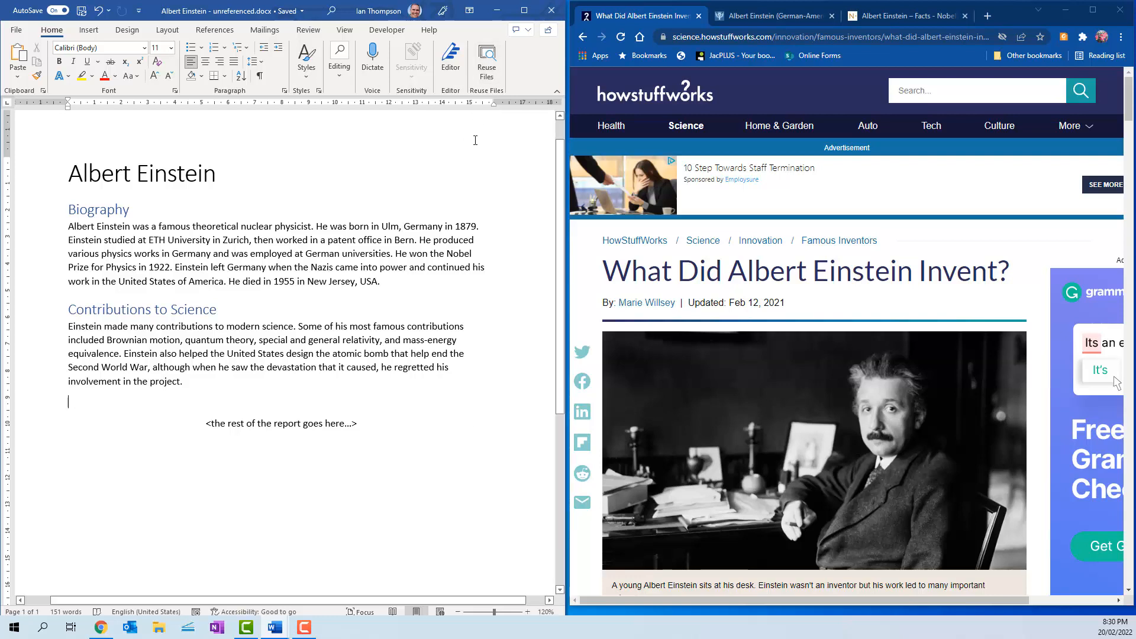
{"action": "mouse_move", "coordinate": [275, 627]}
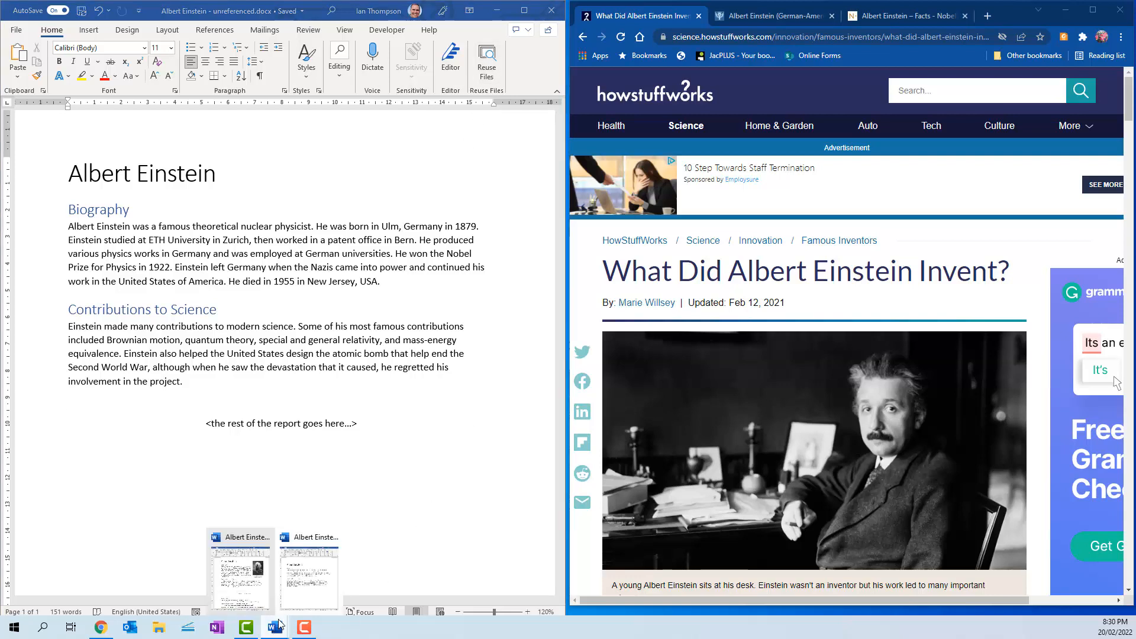
{"action": "left_click", "coordinate": [264, 577]}
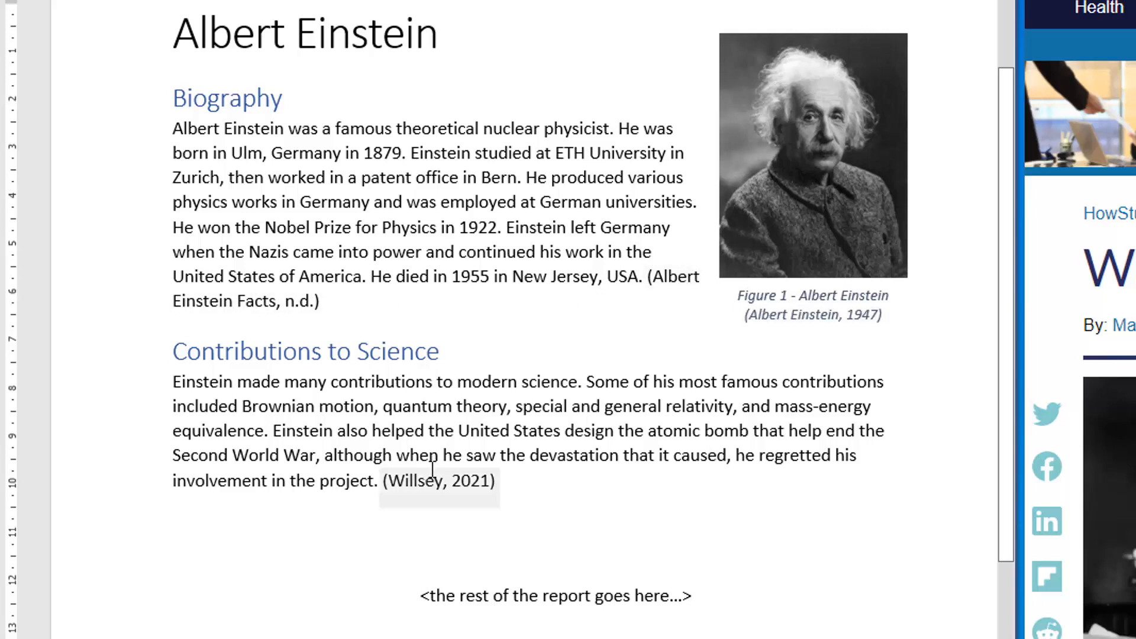
{"action": "scroll", "coordinate": [433, 468], "scroll_direction": "down", "scroll_amount": 2}
{"action": "scroll", "coordinate": [432, 469], "scroll_direction": "down", "scroll_amount": 3}
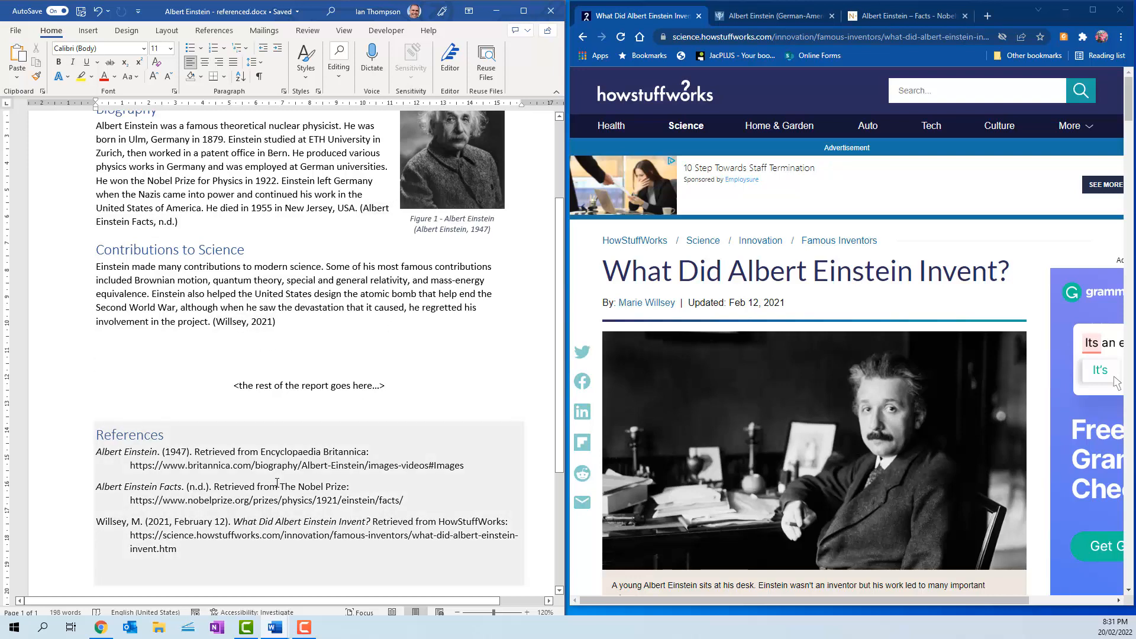
{"action": "scroll", "coordinate": [277, 483], "scroll_direction": "up", "scroll_amount": 3}
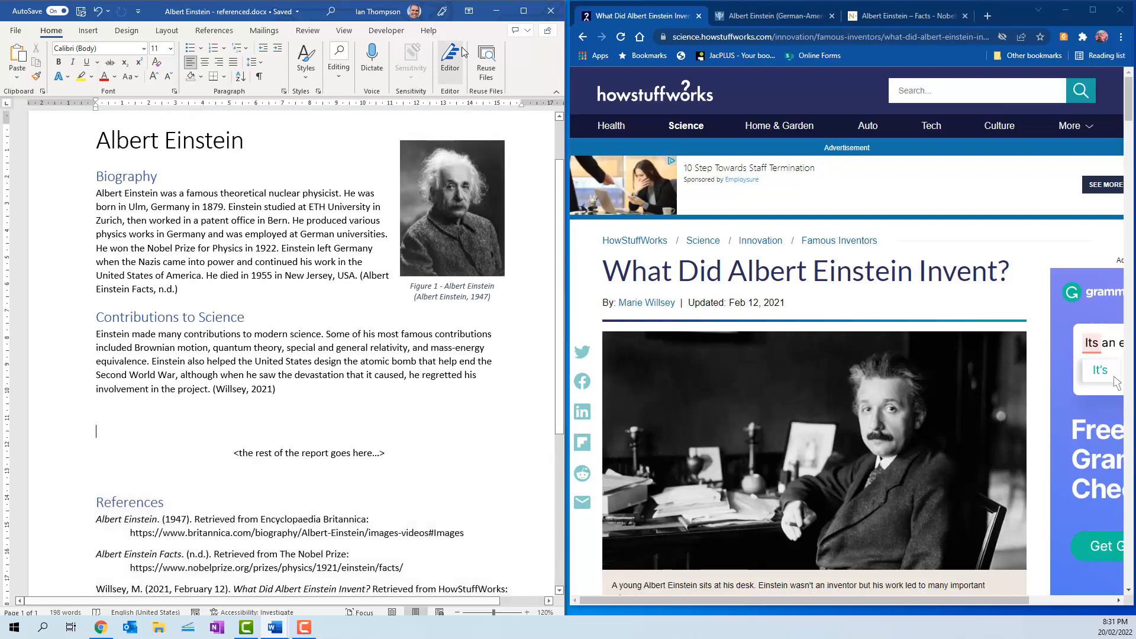
{"action": "left_click", "coordinate": [496, 16]}
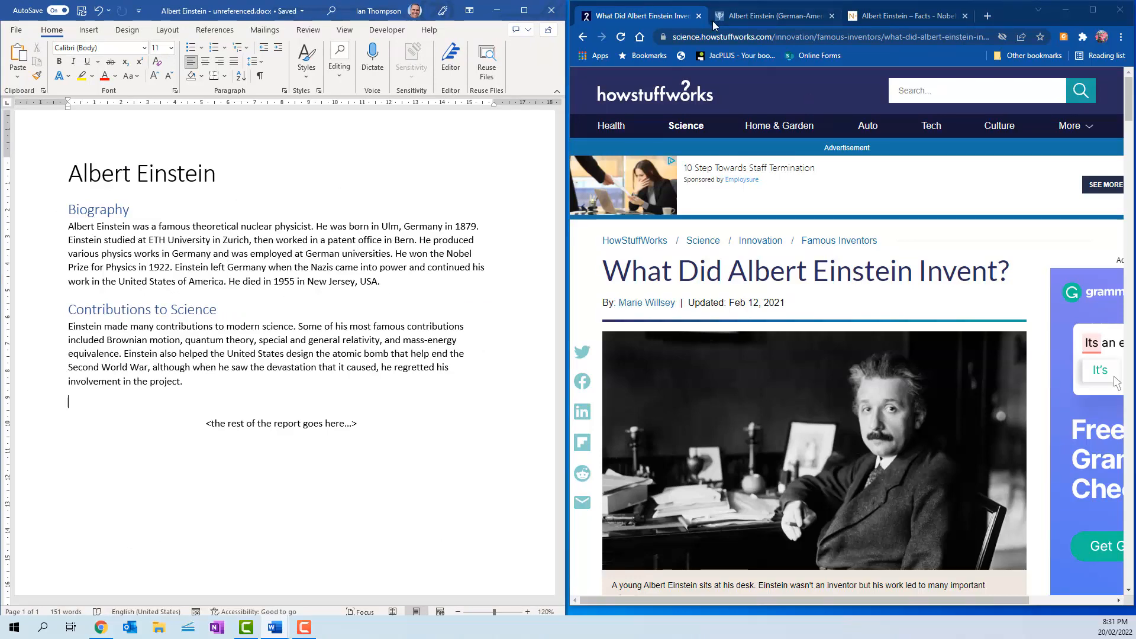
- Look through the three open Albert Einstein web sources and match the Nobel Prize facts page to the Biography paragraph
{"action": "left_click", "coordinate": [769, 16]}
{"action": "left_click", "coordinate": [927, 19]}
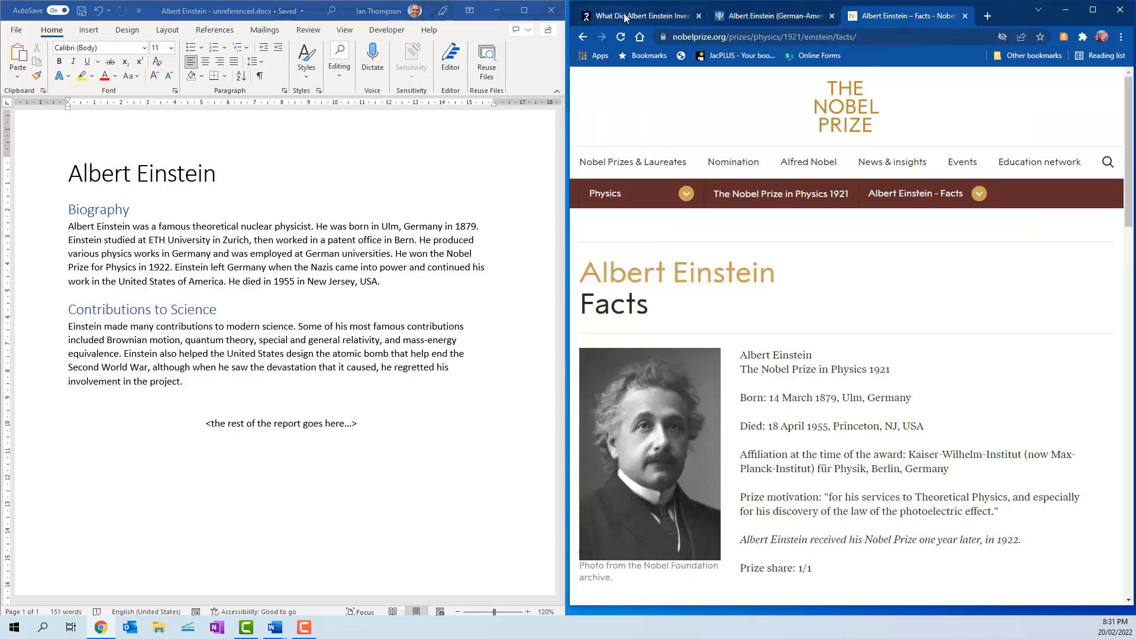
{"action": "left_click", "coordinate": [619, 17]}
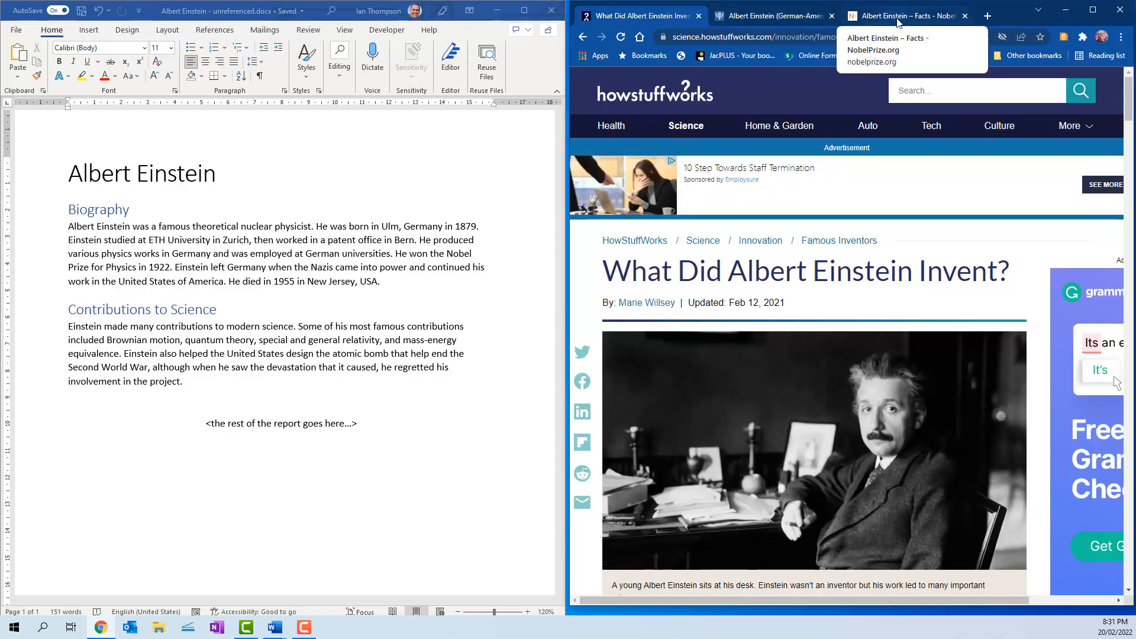
{"action": "left_click", "coordinate": [888, 16]}
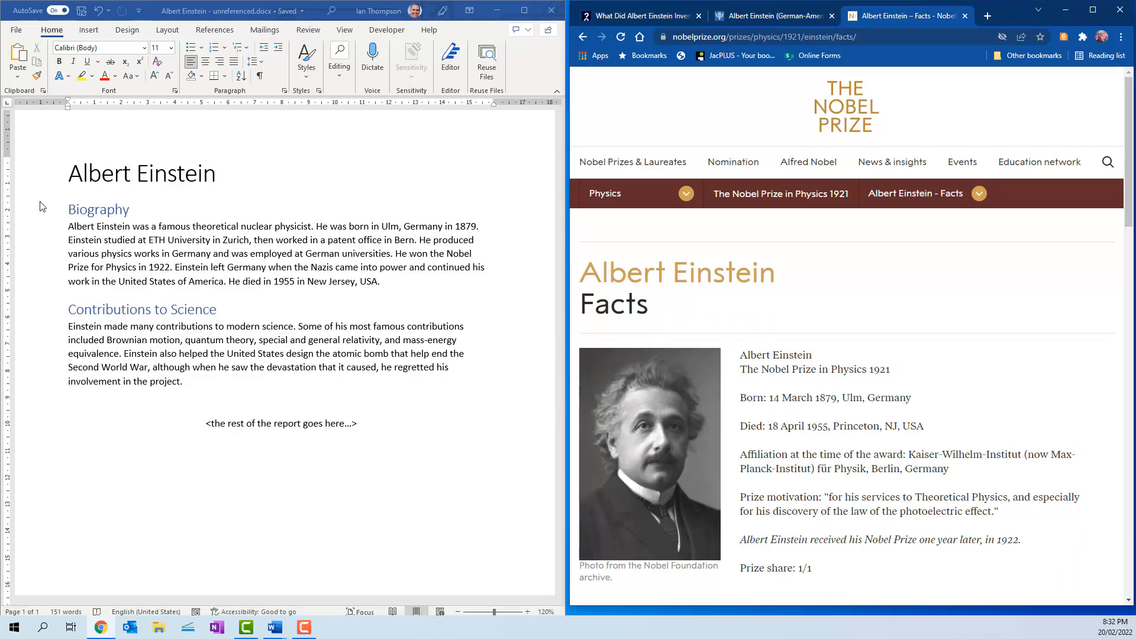
{"action": "left_click", "coordinate": [69, 226]}
{"action": "left_click_drag", "start_coordinate": [69, 227], "coordinate": [388, 286]}
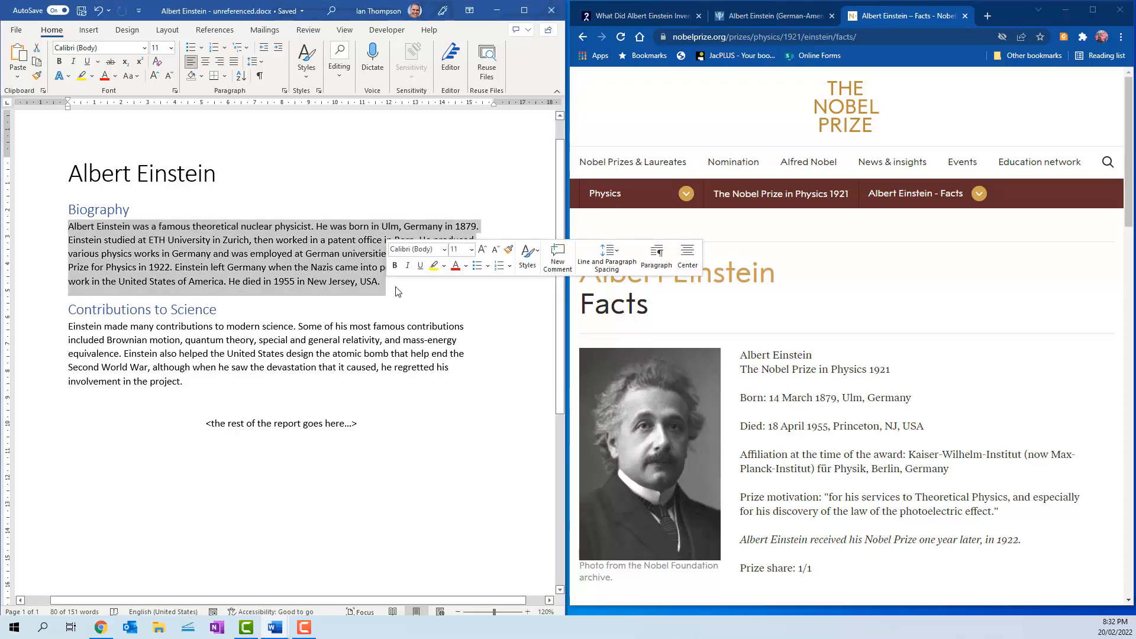
{"action": "left_click", "coordinate": [397, 291]}
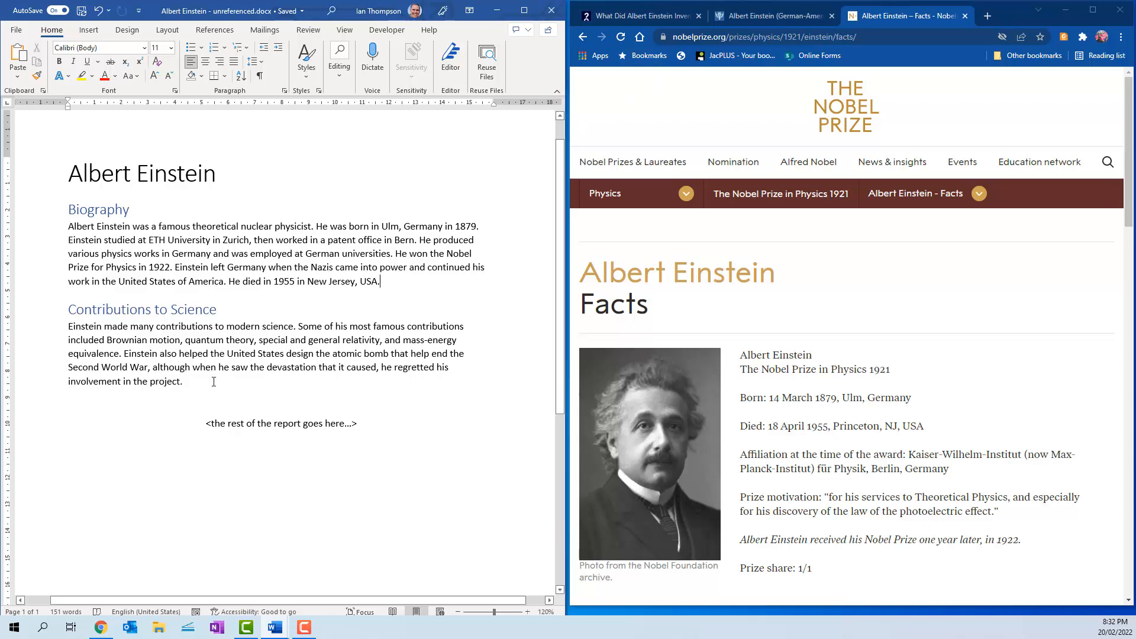
- Examine the HowStuffWorks article as the source for the Contributions to Science paragraph
{"action": "left_click", "coordinate": [645, 16]}
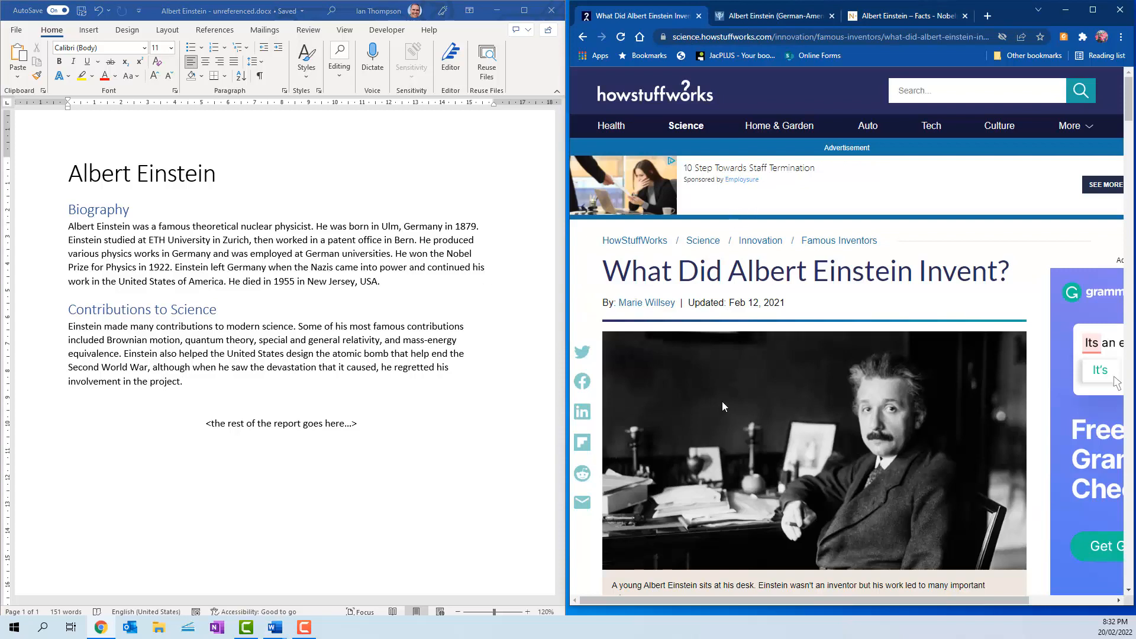
{"action": "scroll", "coordinate": [806, 394], "scroll_direction": "down", "scroll_amount": 5}
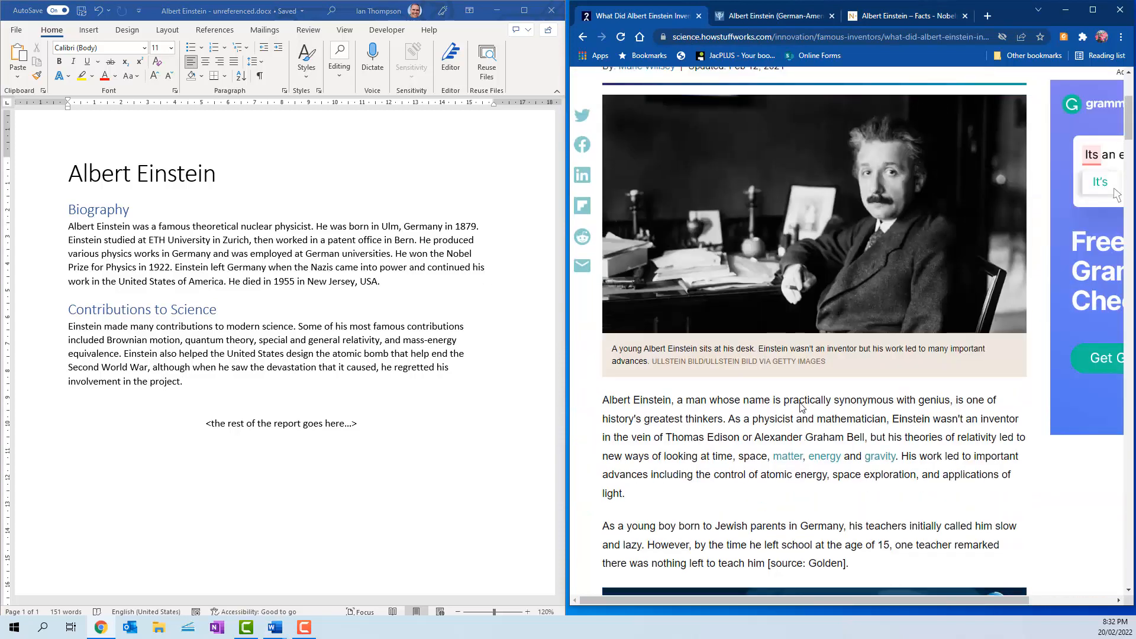
{"action": "left_click", "coordinate": [63, 322]}
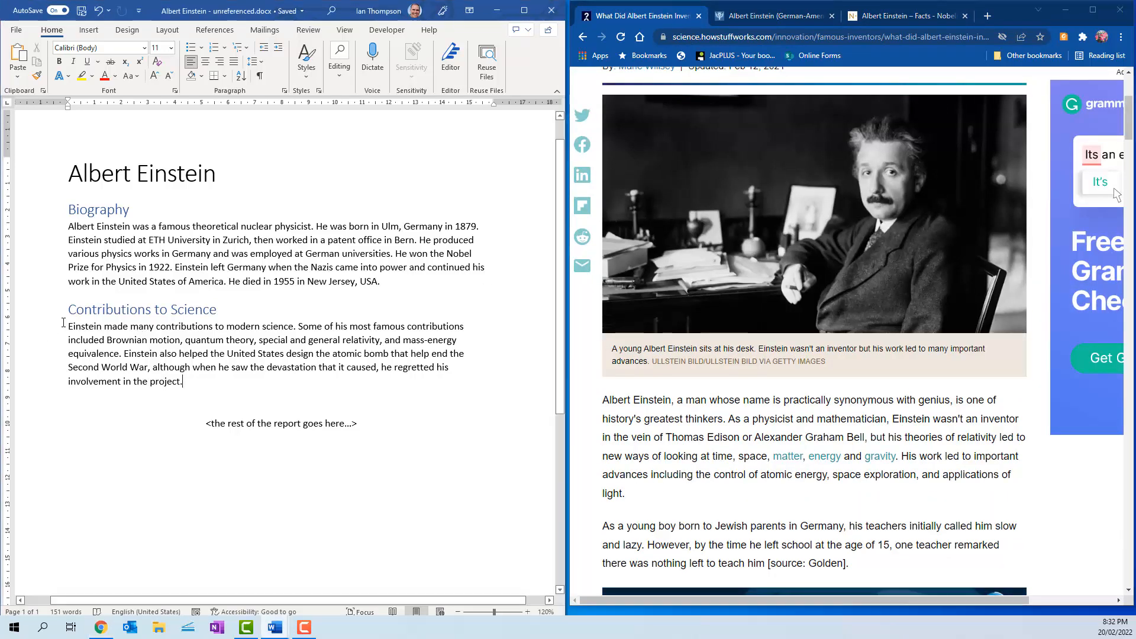
{"action": "left_click_drag", "start_coordinate": [68, 326], "coordinate": [192, 382]}
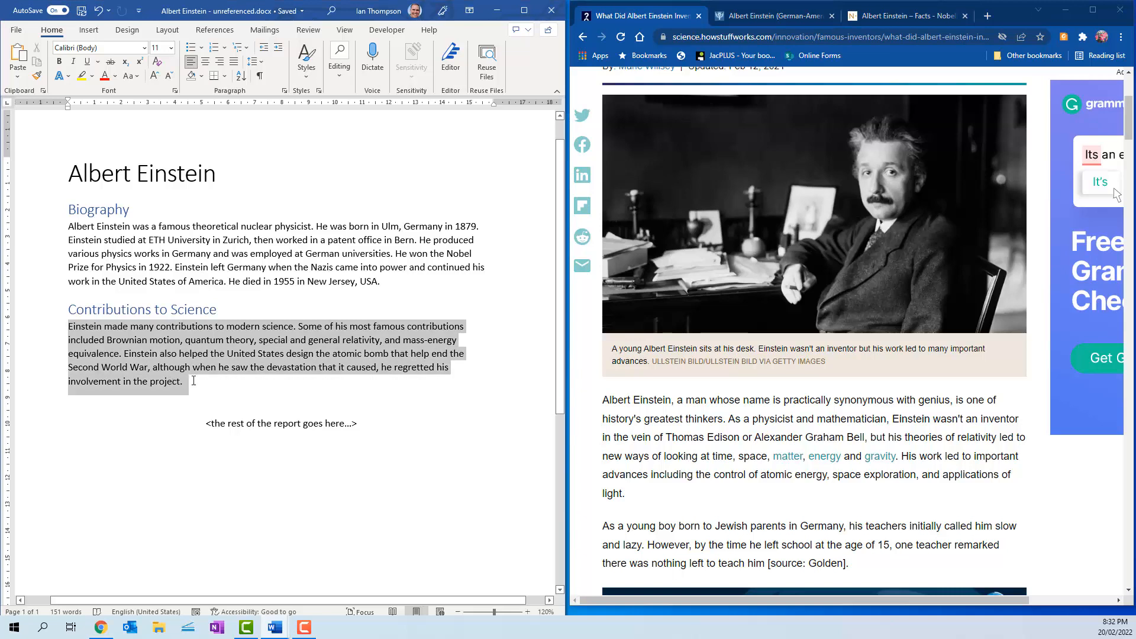
{"action": "left_click", "coordinate": [193, 383]}
{"action": "scroll", "coordinate": [894, 243], "scroll_direction": "up", "scroll_amount": 1}
{"action": "scroll", "coordinate": [894, 241], "scroll_direction": "up", "scroll_amount": 2}
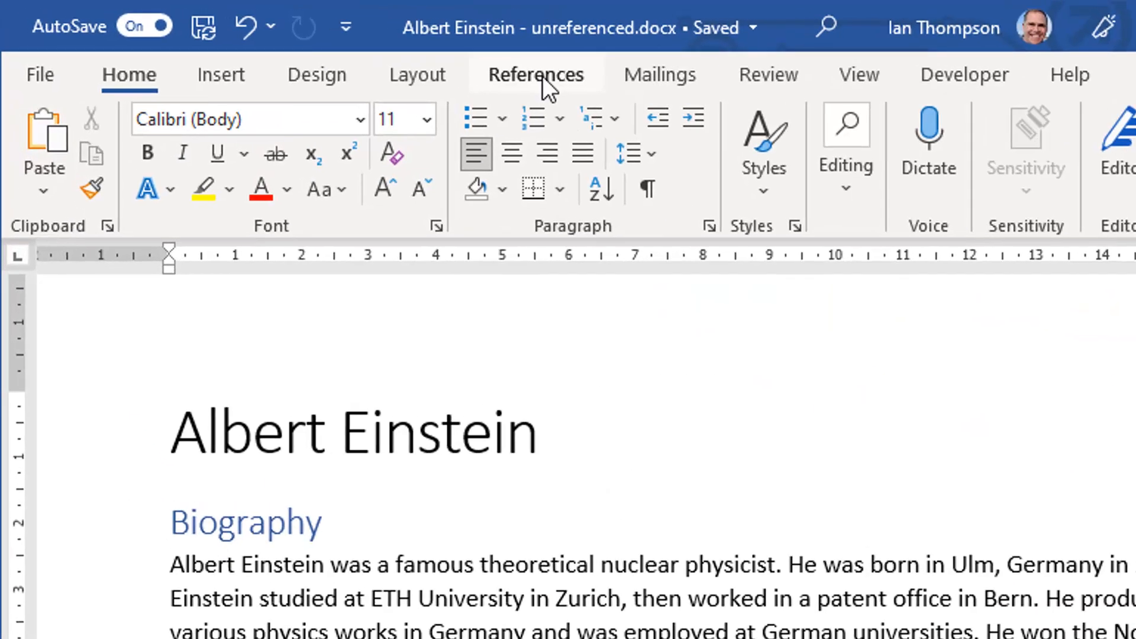
- Delete all three sources from the document's Current List in the Source Manager
{"action": "left_click", "coordinate": [321, 45]}
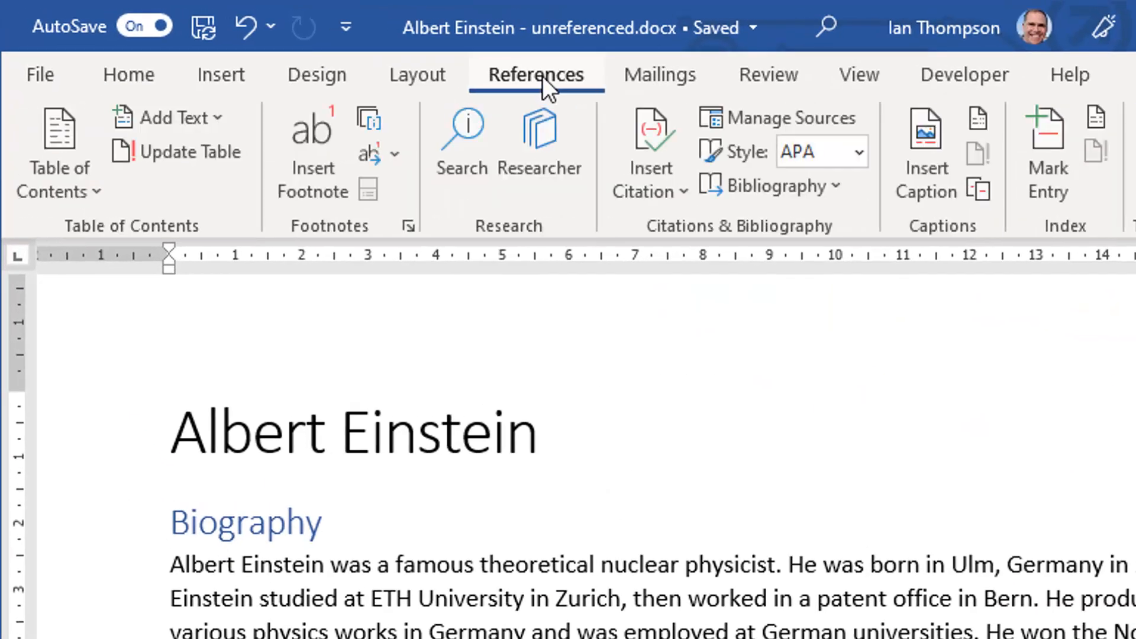
{"action": "left_click", "coordinate": [747, 116]}
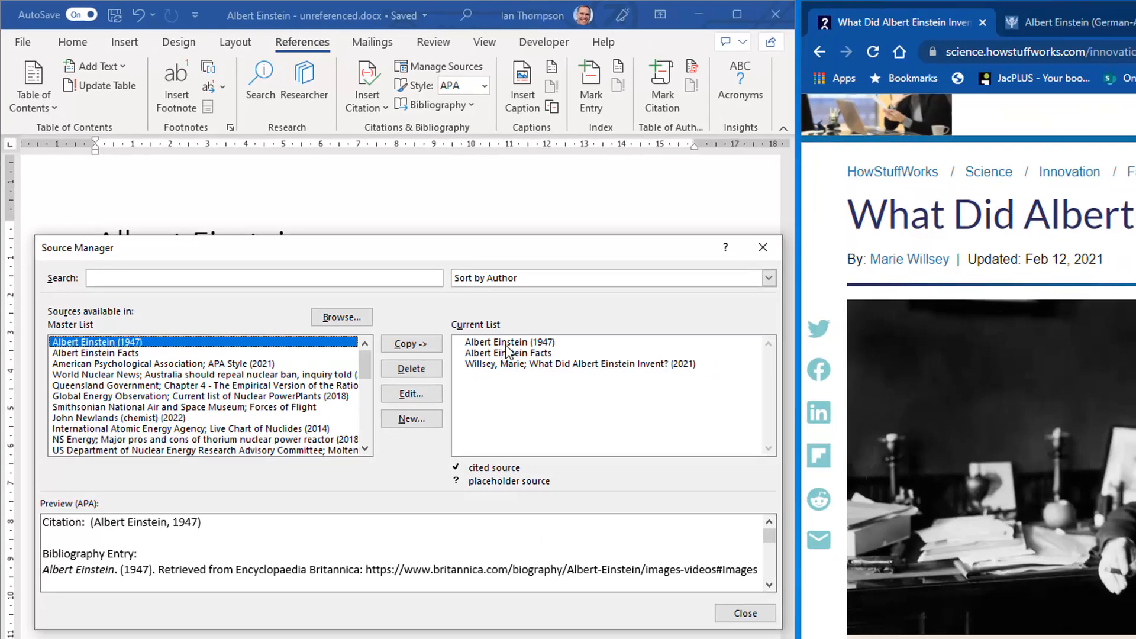
{"action": "left_click", "coordinate": [509, 343]}
{"action": "left_click", "coordinate": [412, 370]}
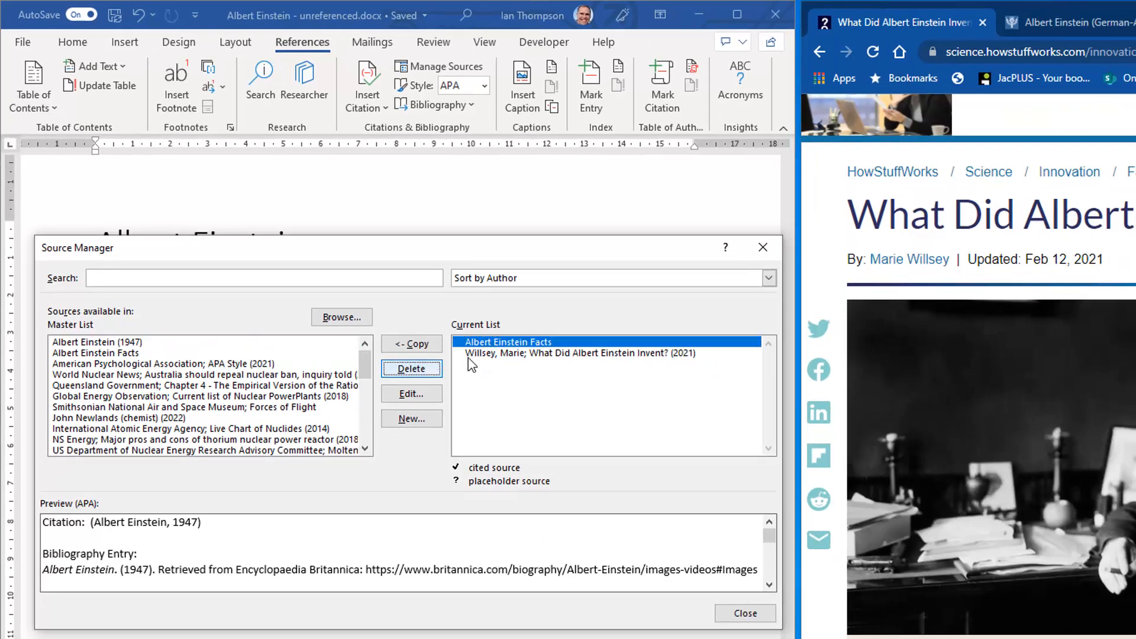
{"action": "left_click", "coordinate": [411, 369]}
{"action": "left_click", "coordinate": [411, 369]}
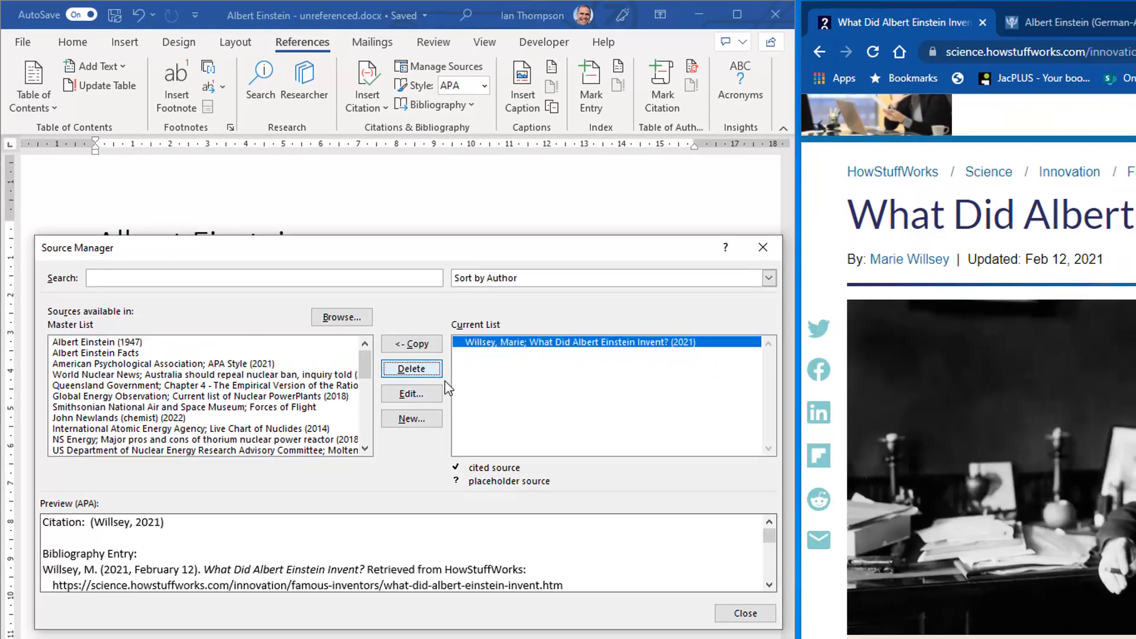
{"action": "left_click", "coordinate": [521, 391]}
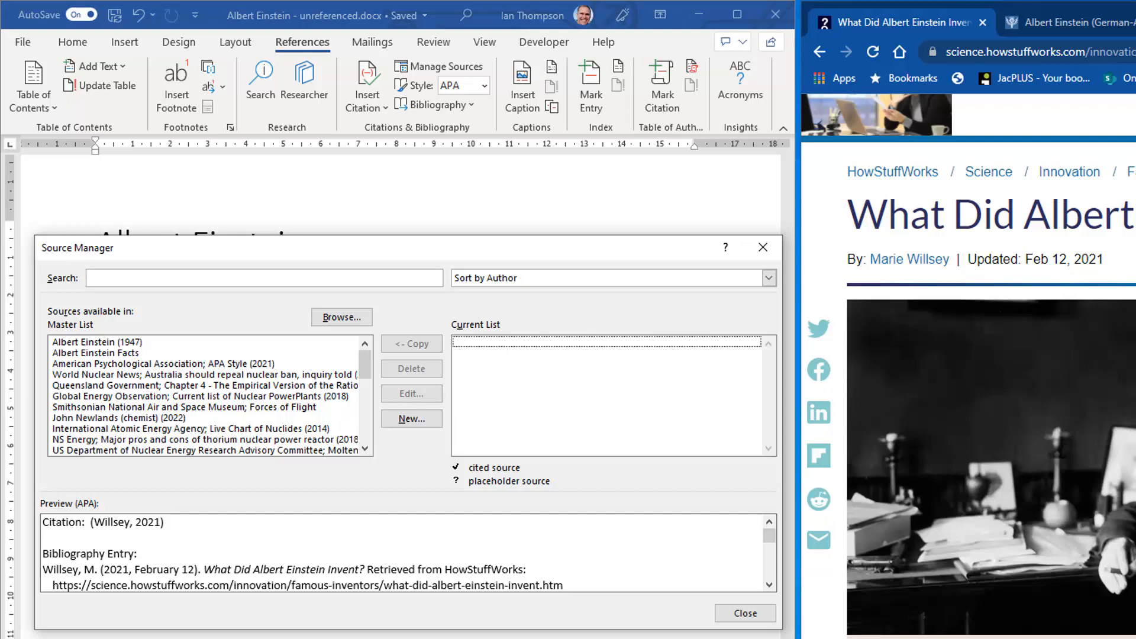
- Start creating a new source in the Source Manager
{"action": "left_click", "coordinate": [399, 420]}
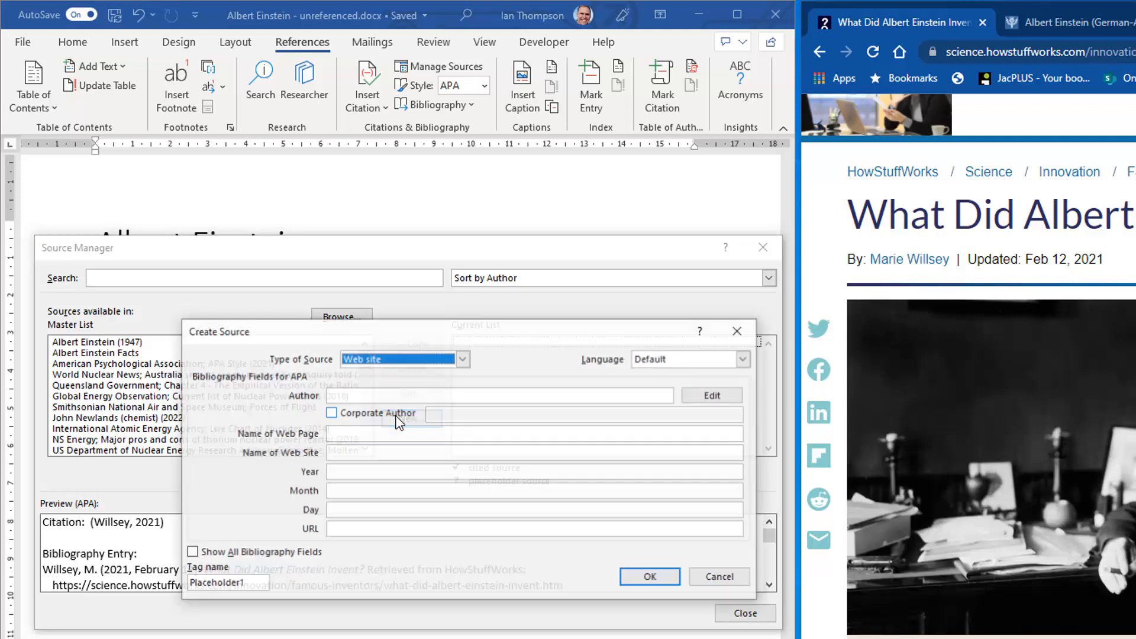
{"action": "left_click_drag", "start_coordinate": [488, 334], "coordinate": [445, 288]}
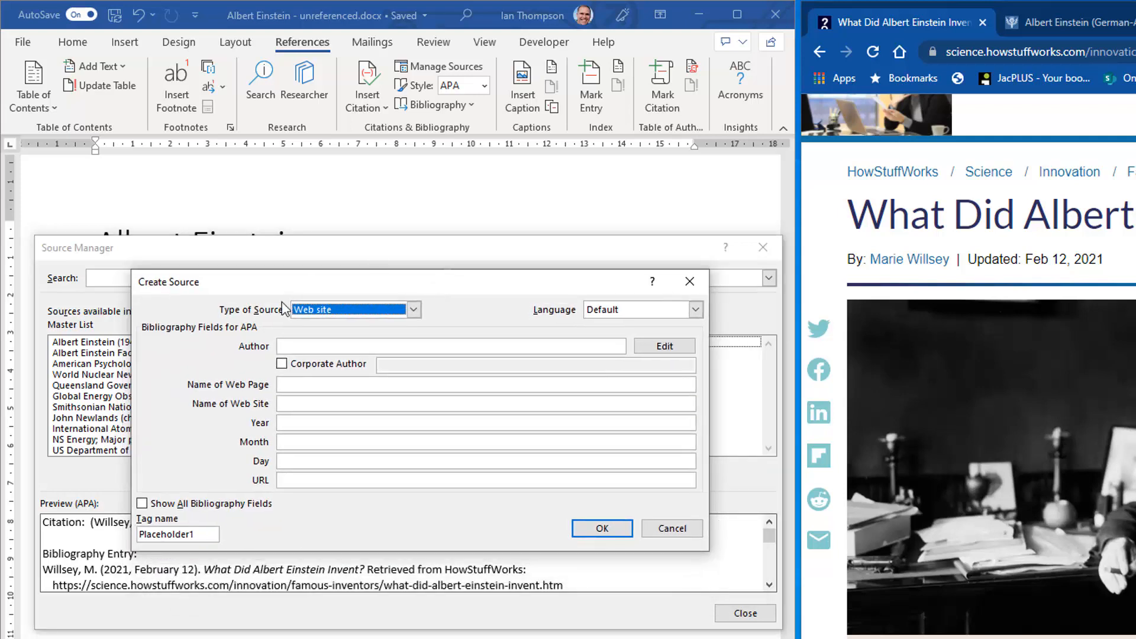
- Compare the bibliography fields of the Book, Journal Article and Conference Proceedings source types, and set the type back to Web site
{"action": "left_click", "coordinate": [413, 310]}
{"action": "mouse_move", "coordinate": [414, 340]}
{"action": "left_mouse_down"}
{"action": "mouse_move", "coordinate": [417, 379]}
{"action": "mouse_move", "coordinate": [412, 327]}
{"action": "left_mouse_up"}
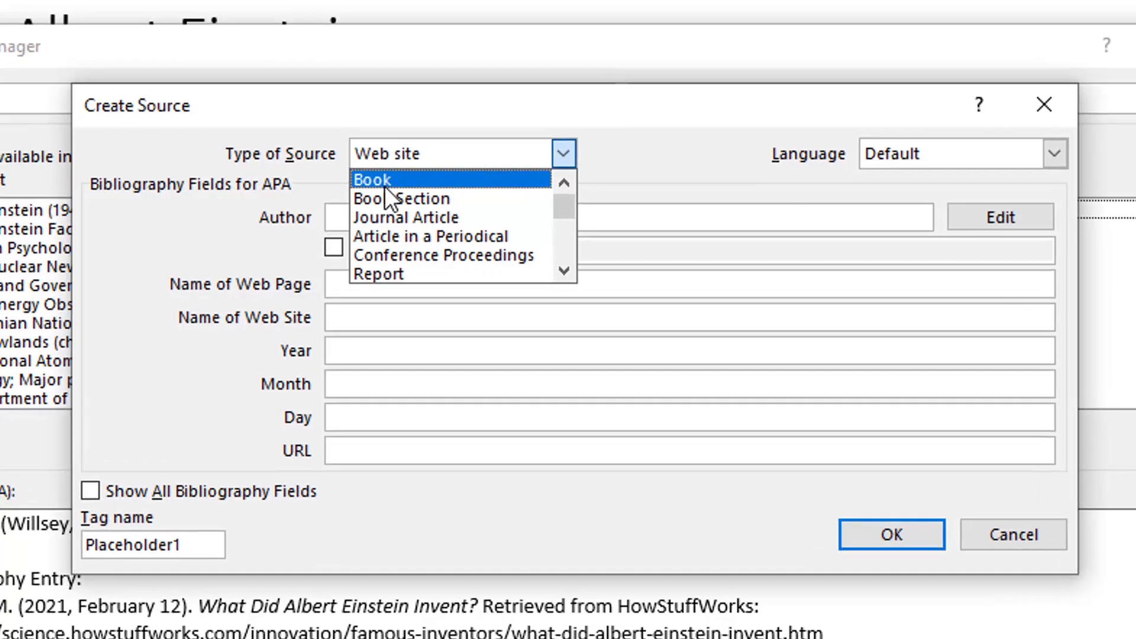
{"action": "left_click", "coordinate": [388, 184]}
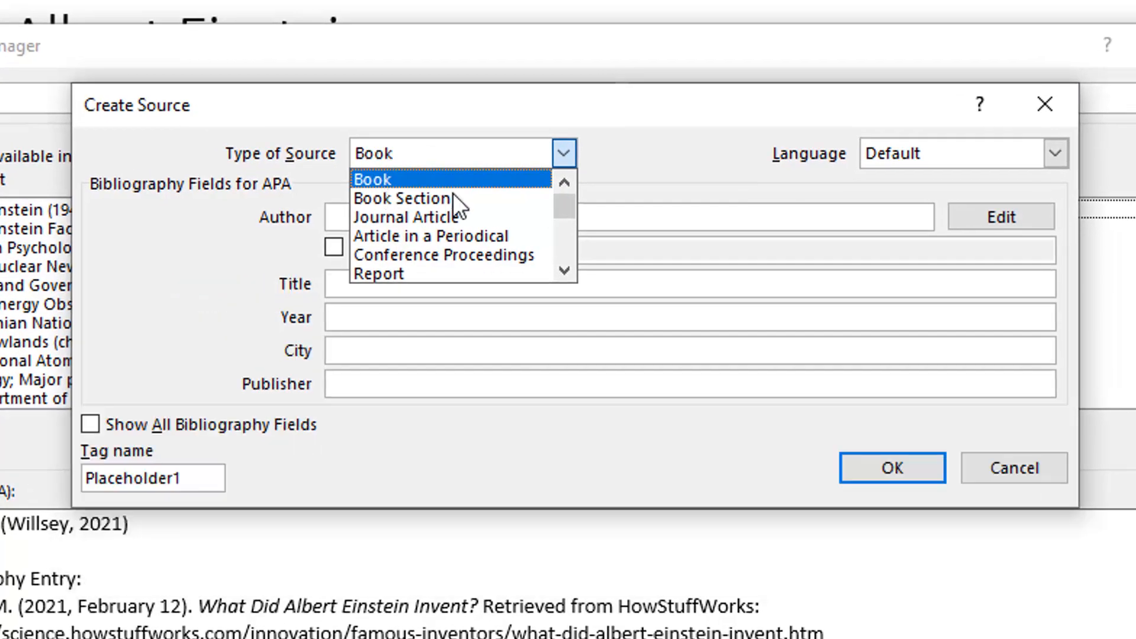
{"action": "left_click", "coordinate": [562, 154]}
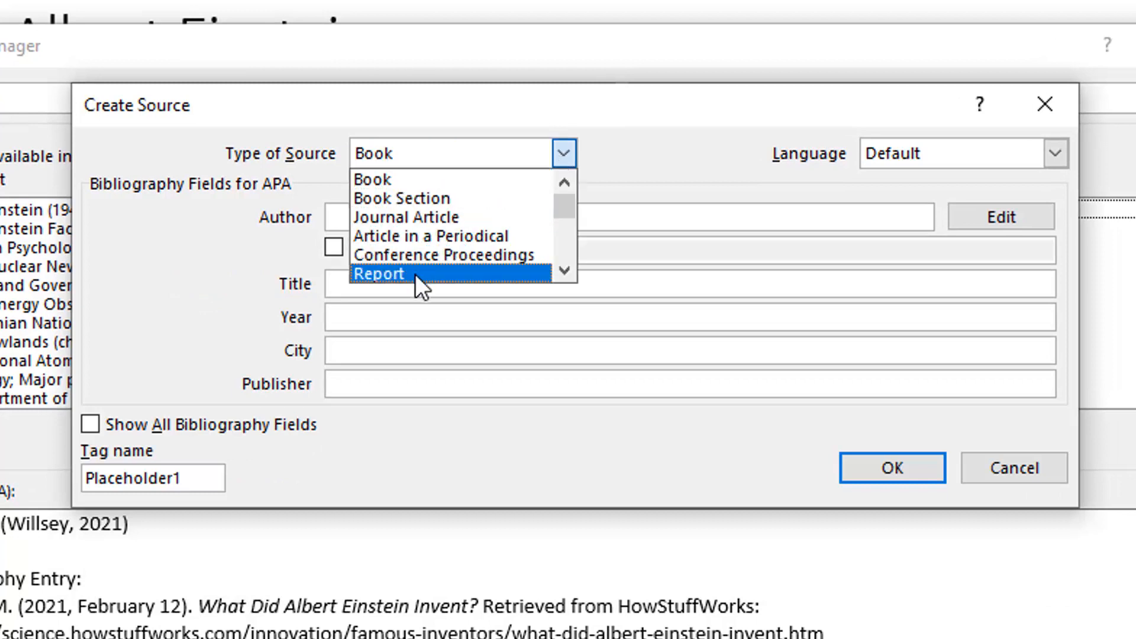
{"action": "left_click", "coordinate": [455, 227]}
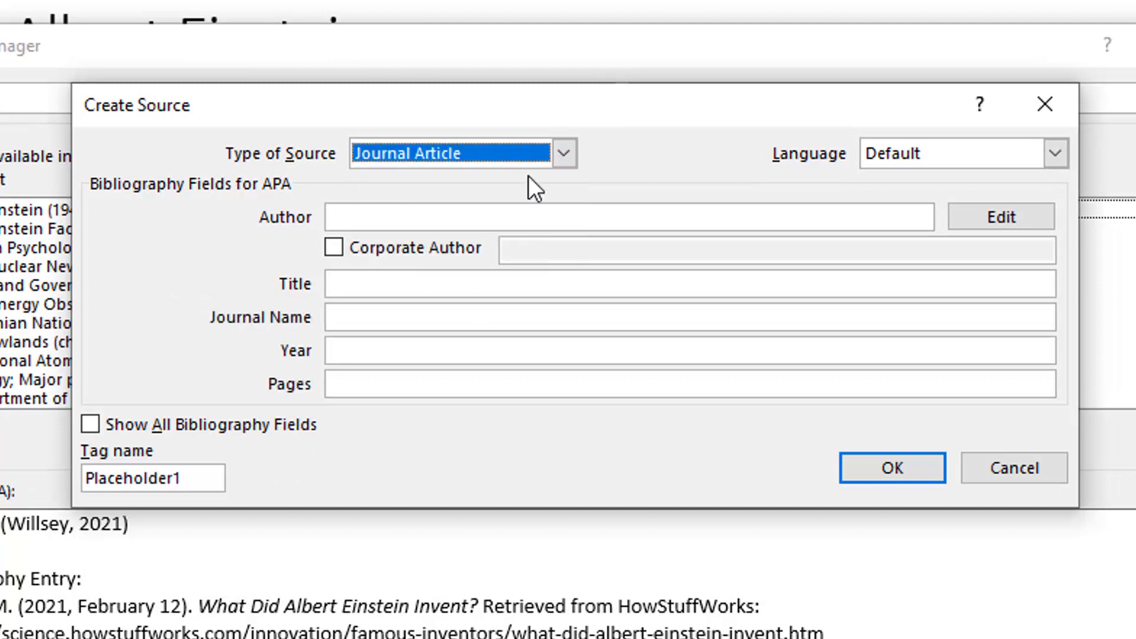
{"action": "left_click", "coordinate": [563, 154]}
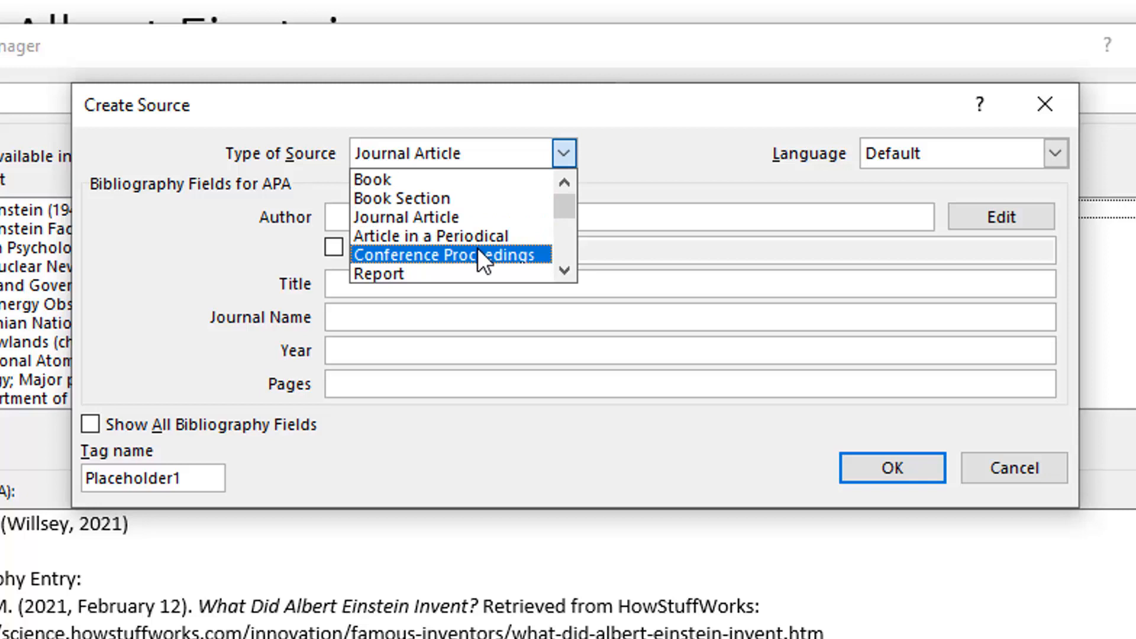
{"action": "left_click", "coordinate": [477, 256]}
{"action": "left_click", "coordinate": [570, 154]}
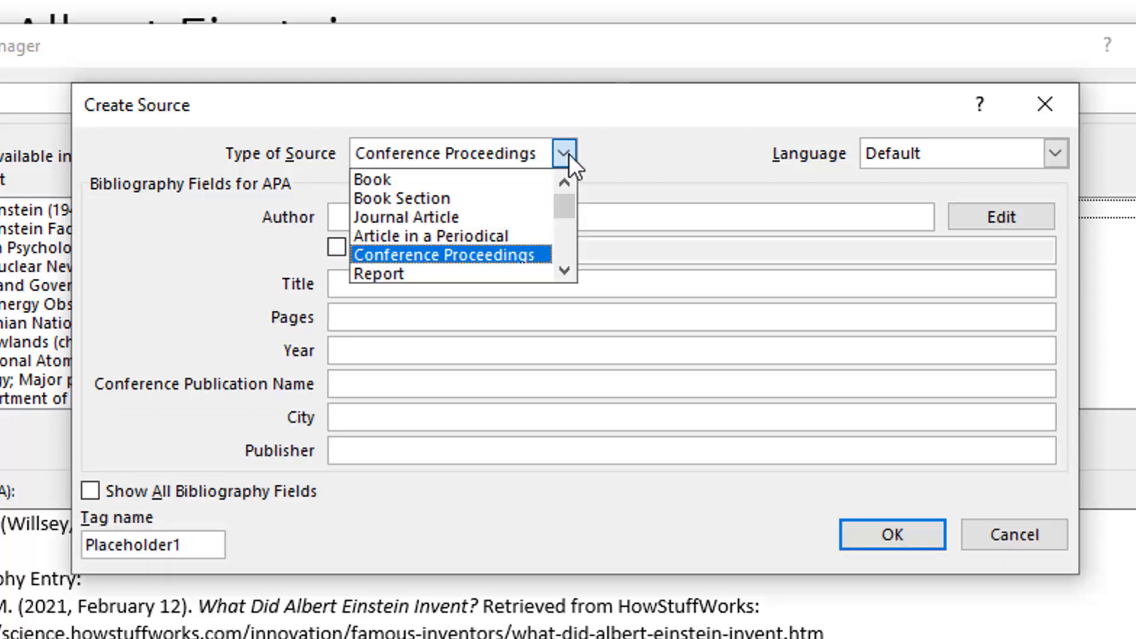
{"action": "left_click", "coordinate": [559, 267]}
{"action": "left_click", "coordinate": [559, 266]}
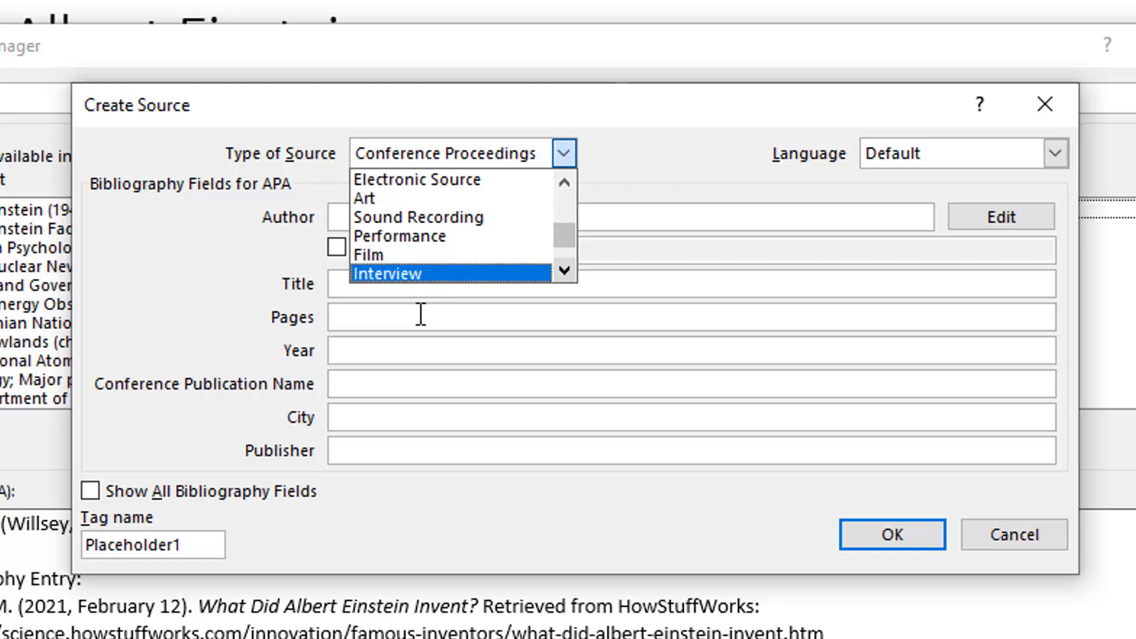
{"action": "mouse_move", "coordinate": [562, 232]}
{"action": "left_mouse_down"}
{"action": "mouse_move", "coordinate": [562, 185]}
{"action": "mouse_move", "coordinate": [562, 213]}
{"action": "left_mouse_up"}
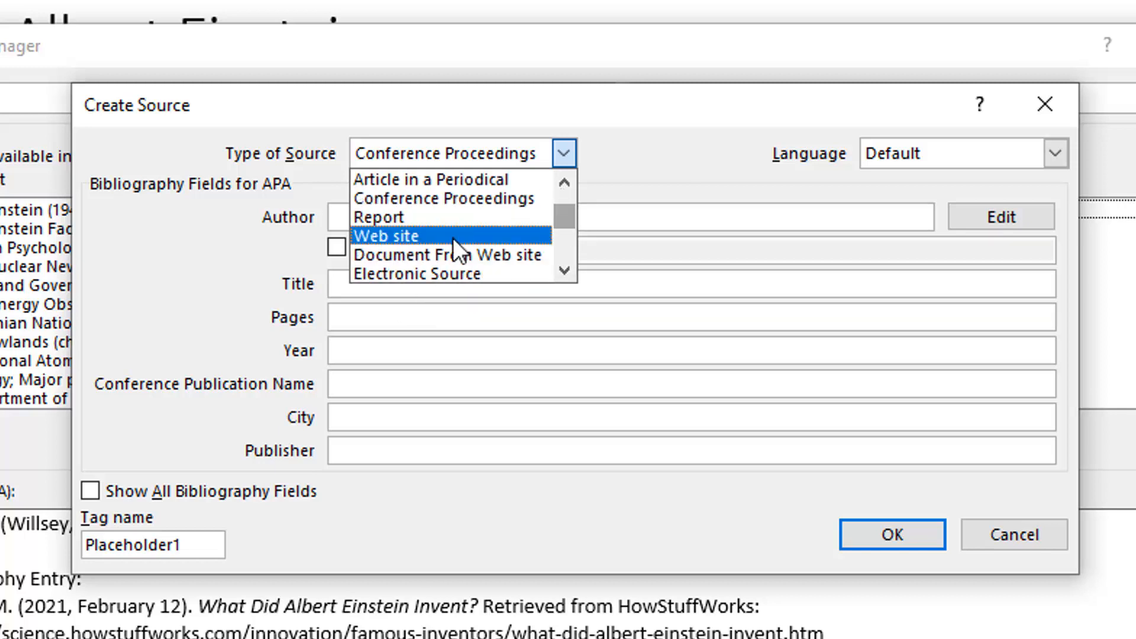
{"action": "left_click", "coordinate": [407, 235]}
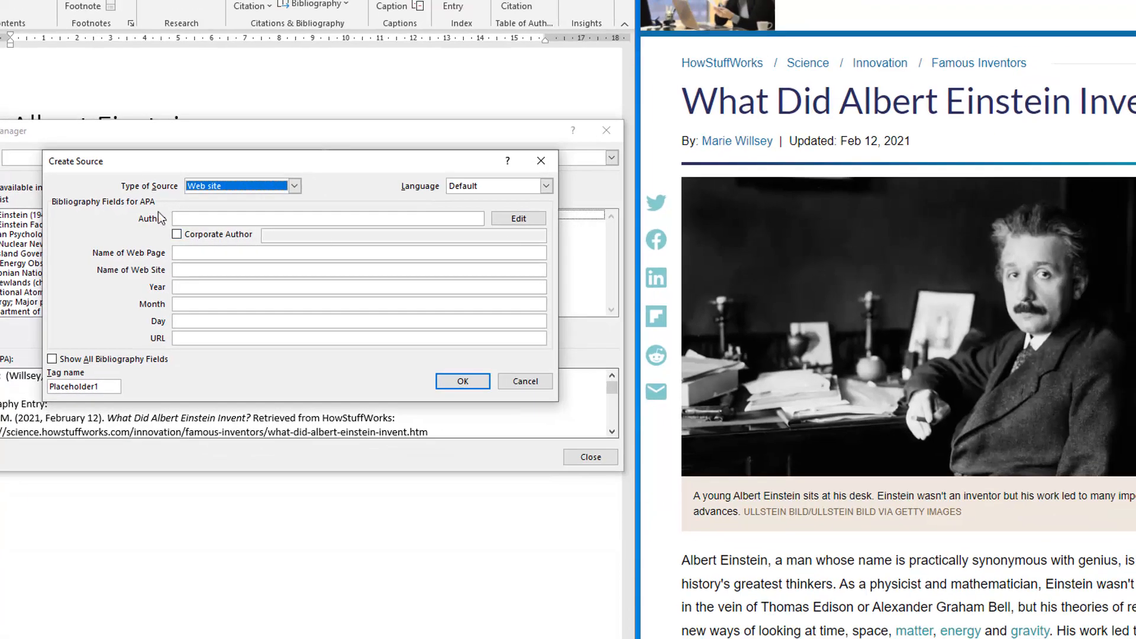
- Copy the author's name from the HowStuffWorks article byline into the new source's Author field
{"action": "left_click", "coordinate": [232, 219]}
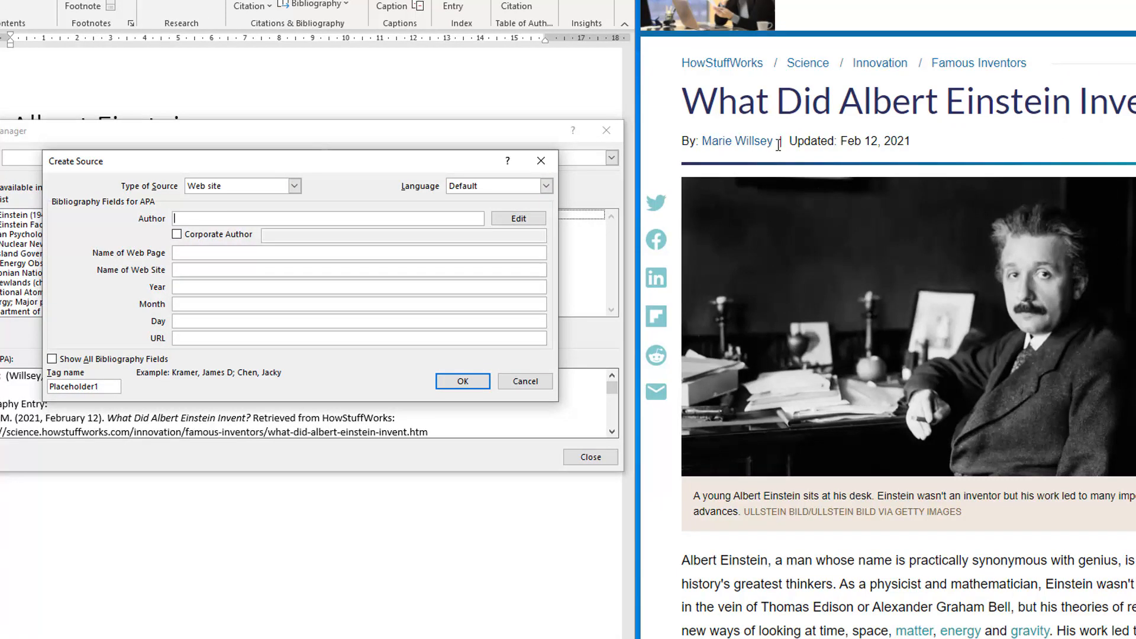
{"action": "left_click_drag", "start_coordinate": [778, 145], "coordinate": [706, 146]}
{"action": "key", "text": "ctrl+c"}
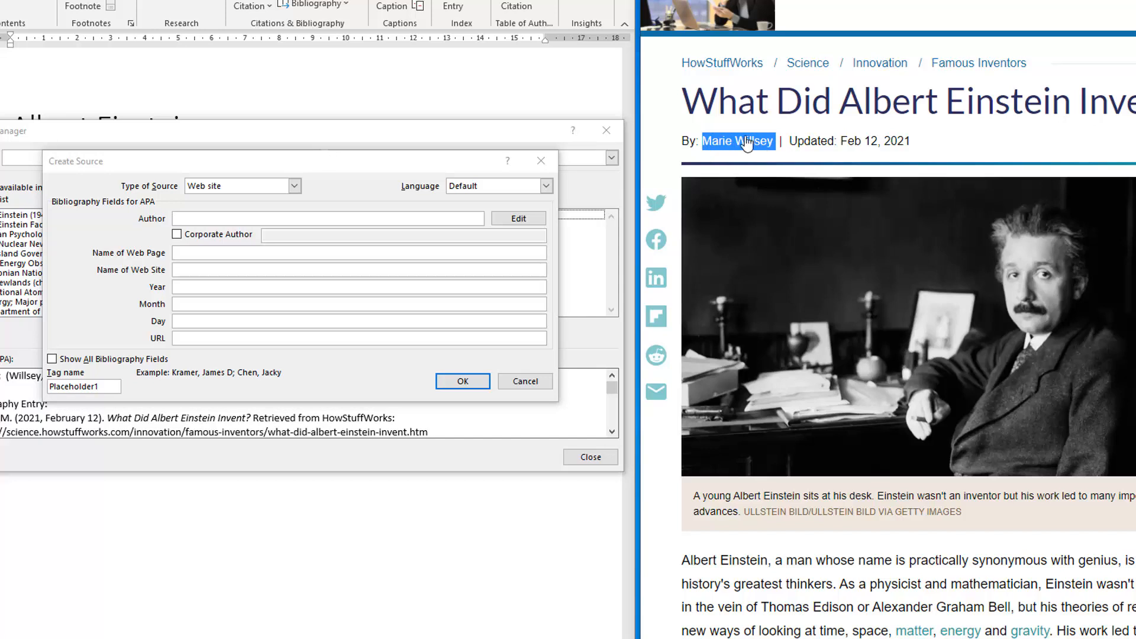
{"action": "left_click", "coordinate": [219, 220]}
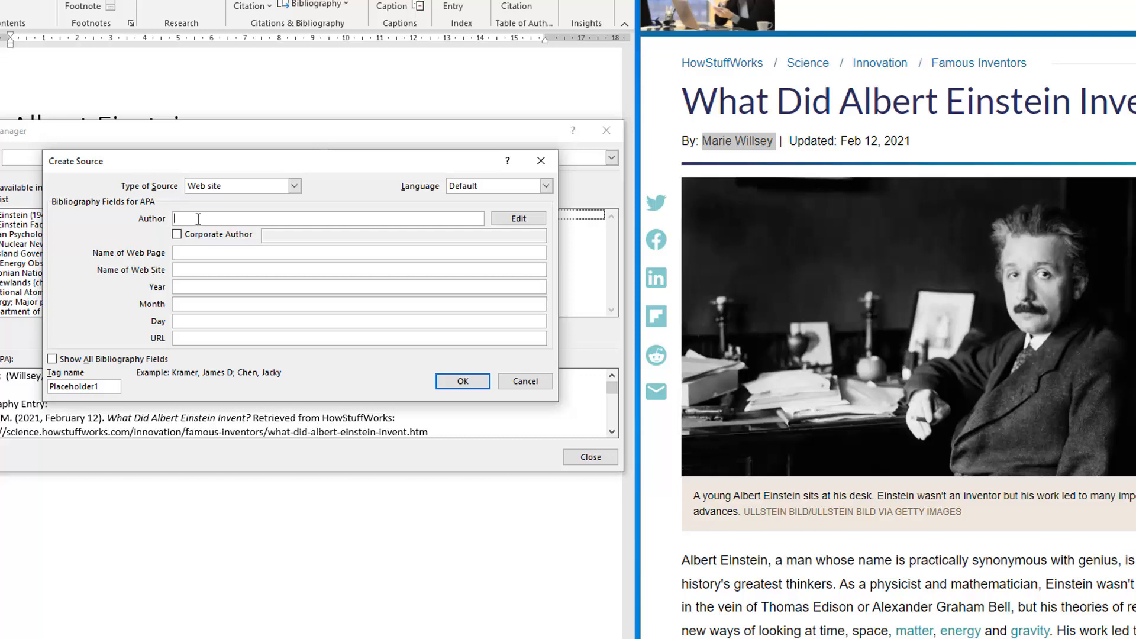
{"action": "key", "text": "ctrl+v"}
- Try out the Corporate Author option for the source's author and switch it back off
{"action": "left_click", "coordinate": [176, 235]}
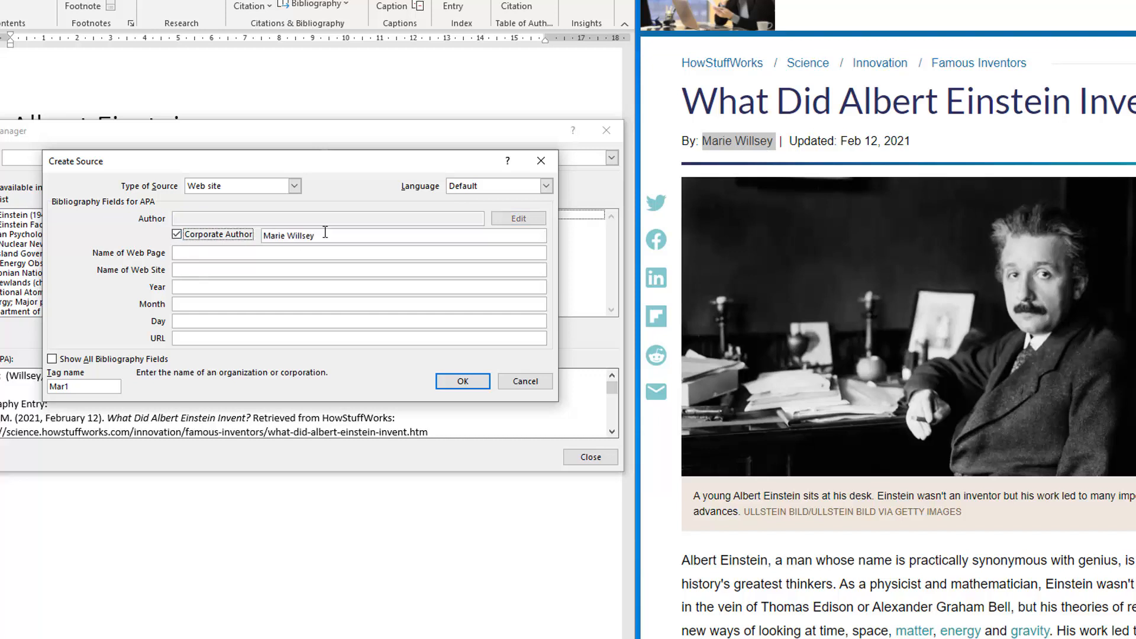
{"action": "left_click", "coordinate": [324, 234]}
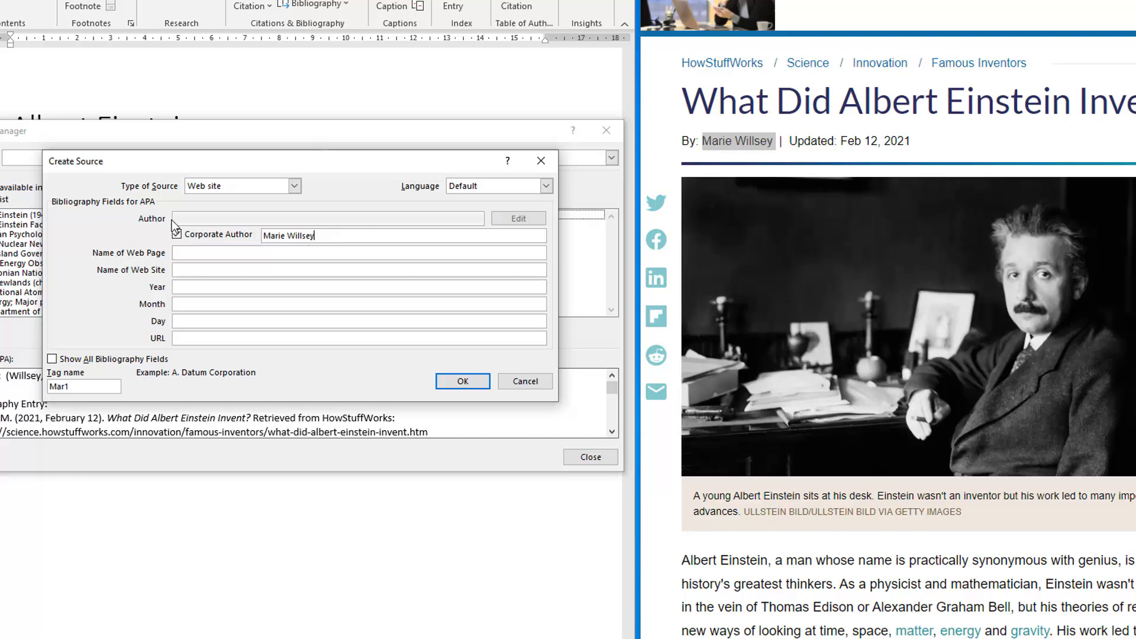
{"action": "left_click", "coordinate": [197, 232]}
{"action": "left_click", "coordinate": [235, 220]}
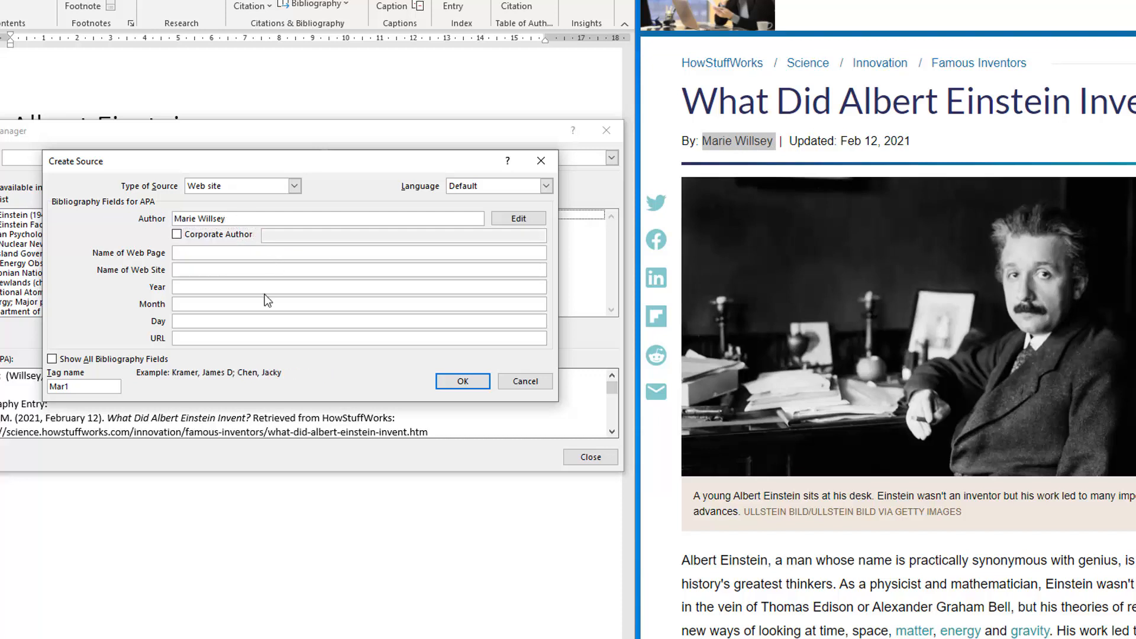
- Copy the article headline "What Did Albert Einstein Invent?" into the source as the name of the web page
{"action": "left_click", "coordinate": [214, 253]}
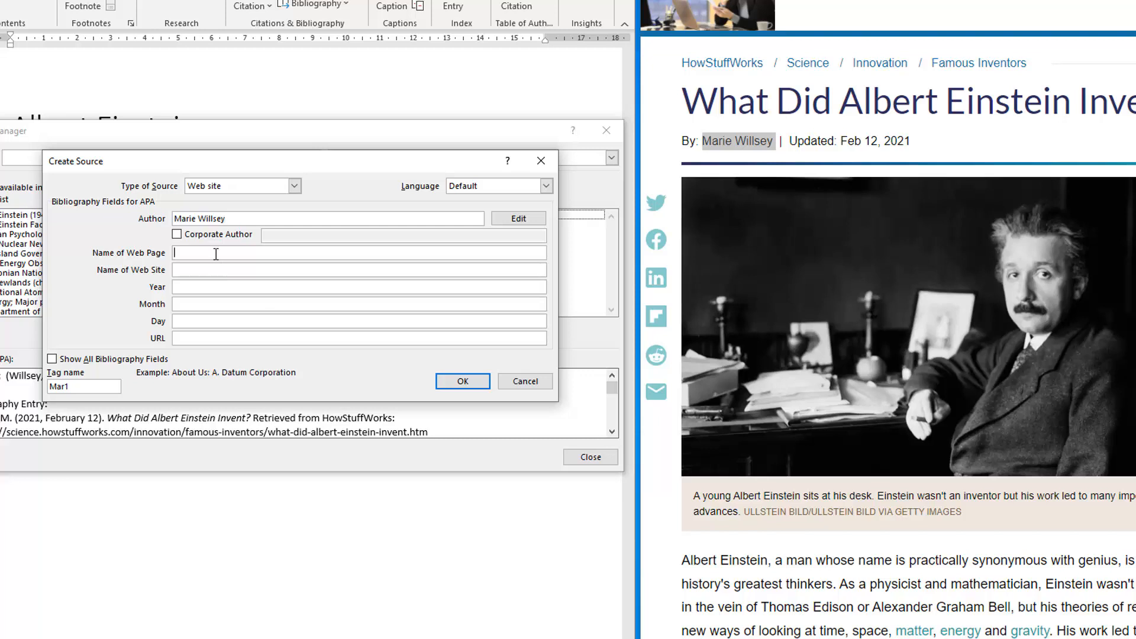
{"action": "left_click_drag", "start_coordinate": [683, 101], "coordinate": [1133, 99]}
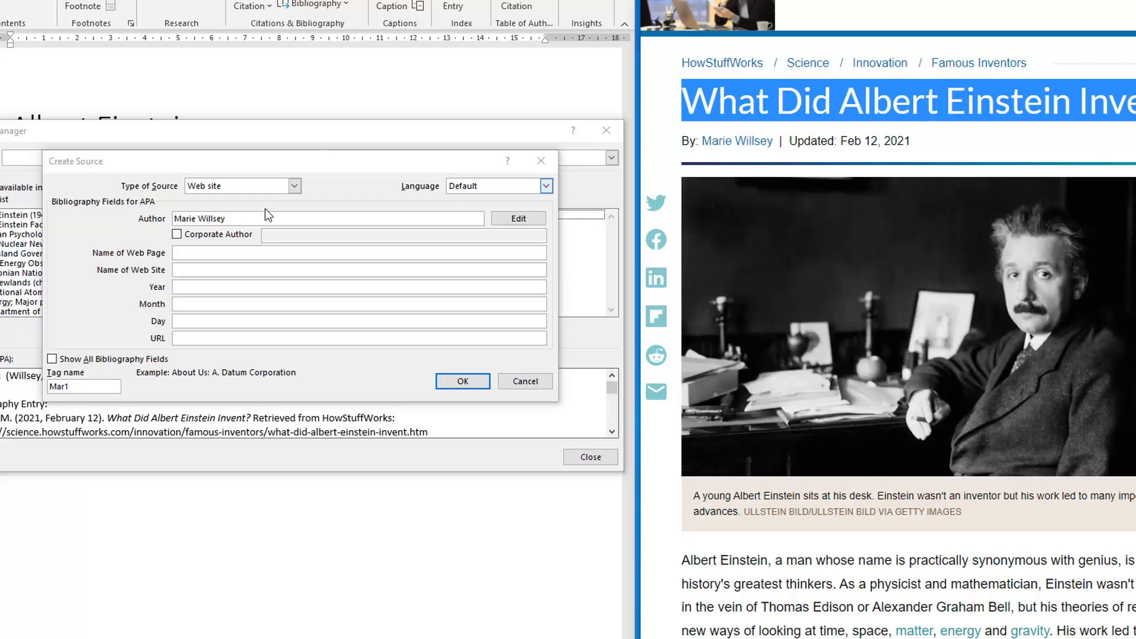
{"action": "left_click", "coordinate": [190, 253]}
{"action": "type", "text": "What Did Albert Einstein Invent?"}
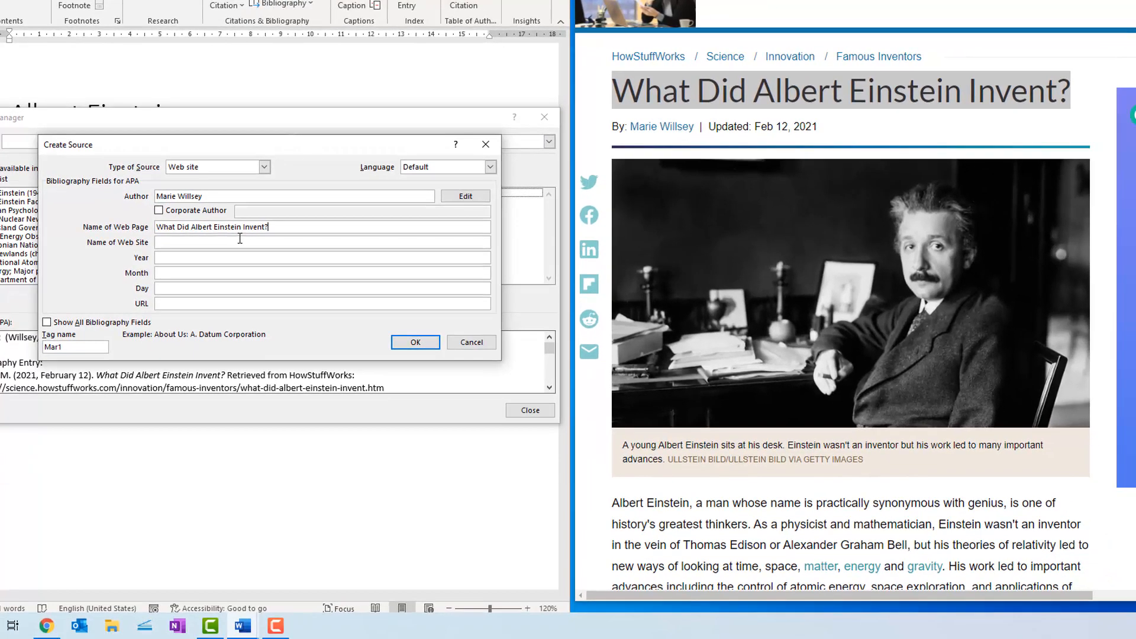
- Find the site's name on the article page and enter HowStuffWorks as the name of the web site
{"action": "left_click", "coordinate": [240, 240]}
{"action": "scroll", "coordinate": [722, 224], "scroll_direction": "up", "scroll_amount": 3}
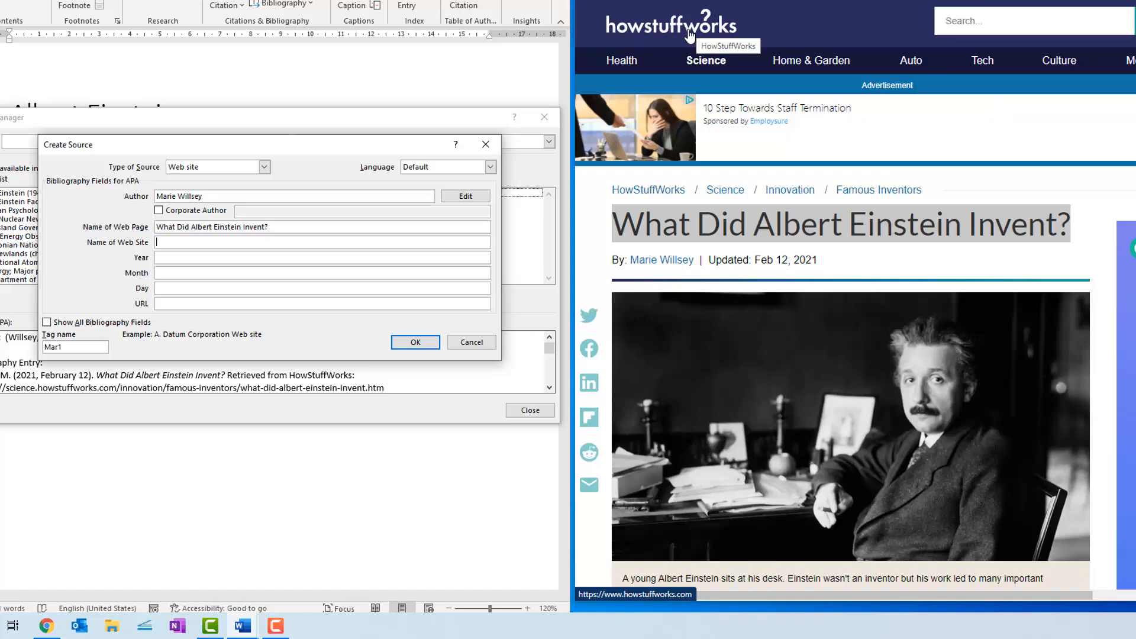
{"action": "triple_click", "coordinate": [834, 235]}
{"action": "left_click", "coordinate": [834, 235]}
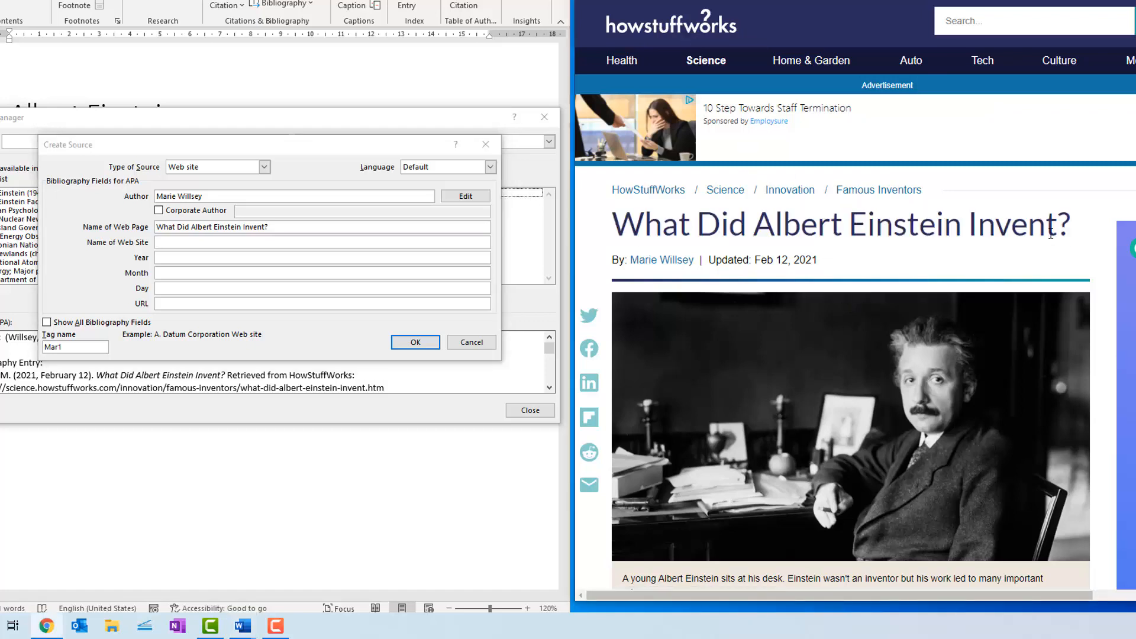
{"action": "left_click", "coordinate": [170, 243]}
{"action": "type", "text": "HowStuff"}
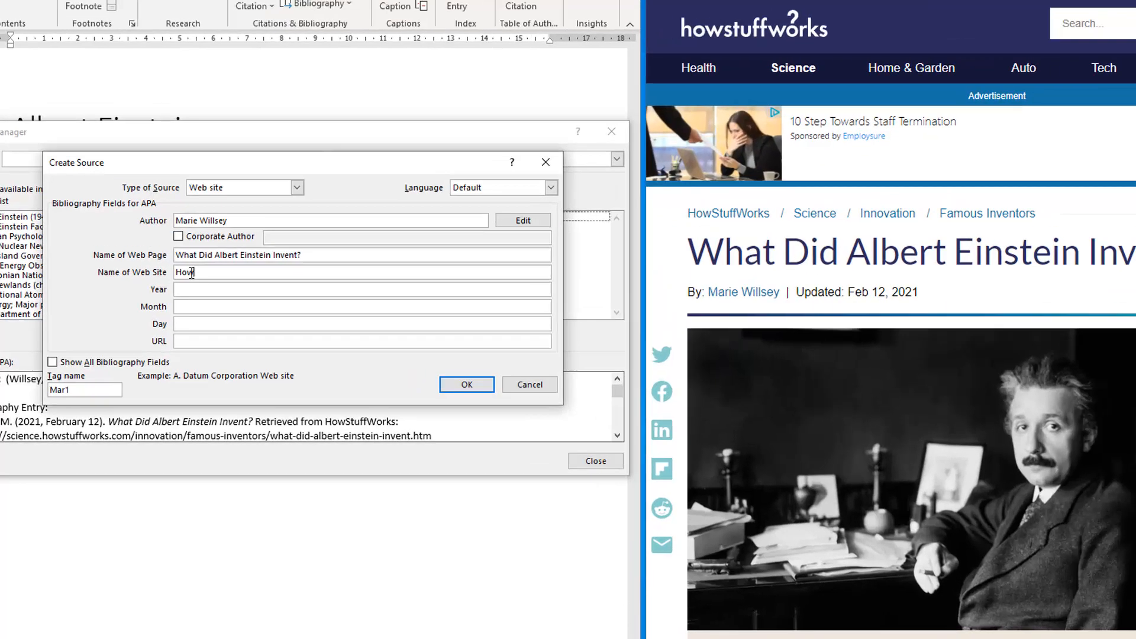
{"action": "type", "text": "Word"}
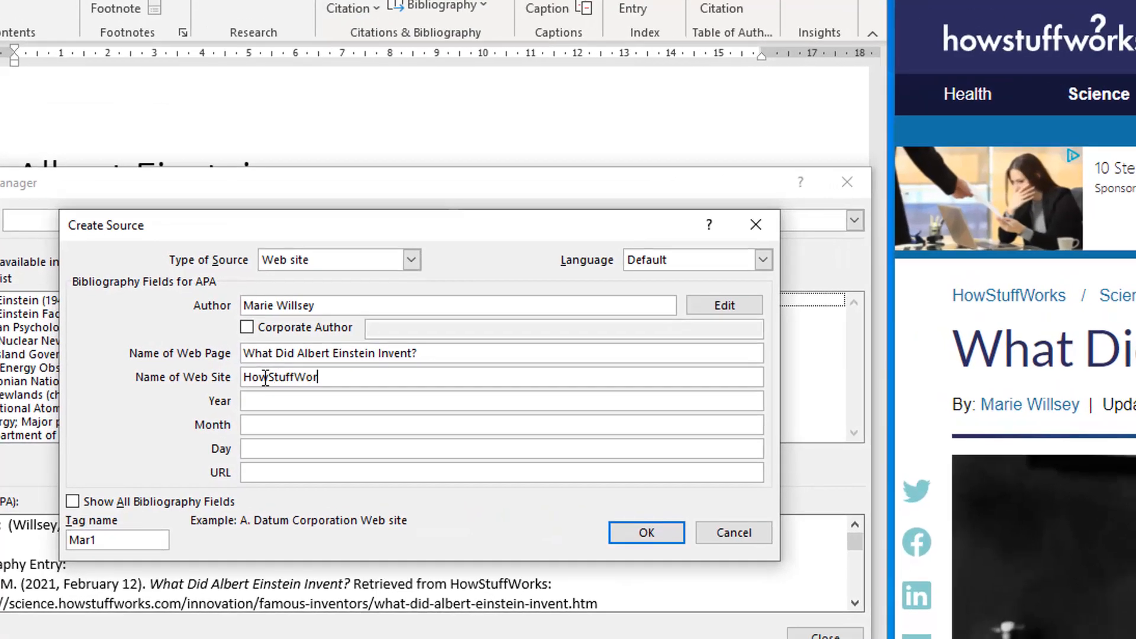
{"action": "key", "text": "BackSpace"}
{"action": "type", "text": "ls"}
{"action": "key", "text": "BackSpace"}
{"action": "key", "text": "BackSpace"}
{"action": "type", "text": "ks"}
- Check the HowStuffWorks page down to its footer for a publication date, and return to the article's byline
{"action": "left_click", "coordinate": [282, 400]}
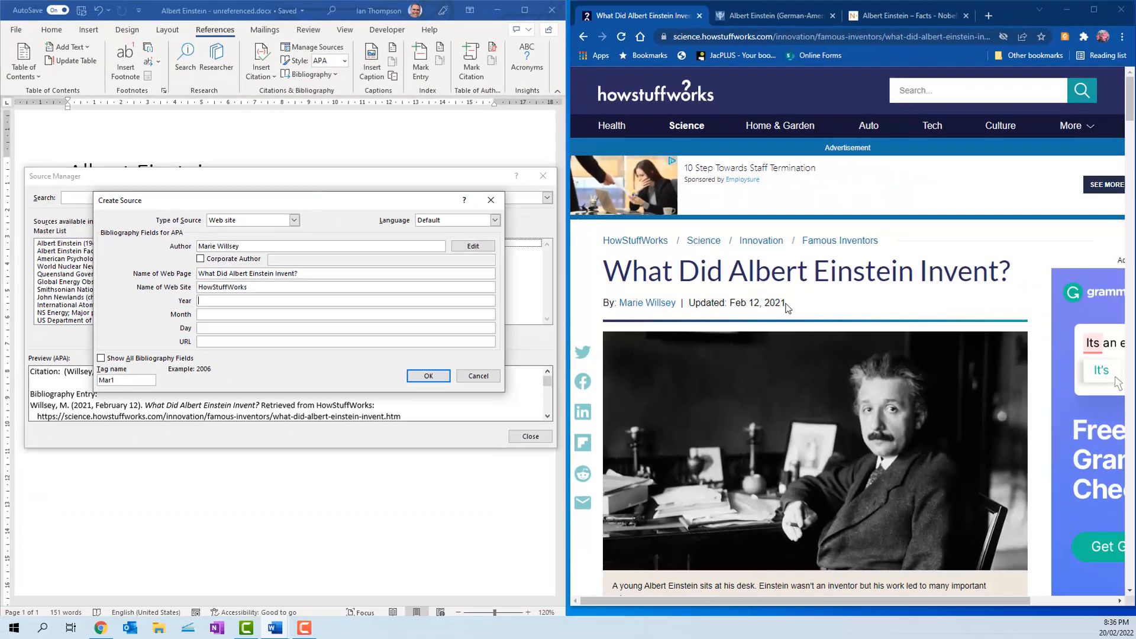
{"action": "scroll", "coordinate": [787, 308], "scroll_direction": "down", "scroll_amount": 10}
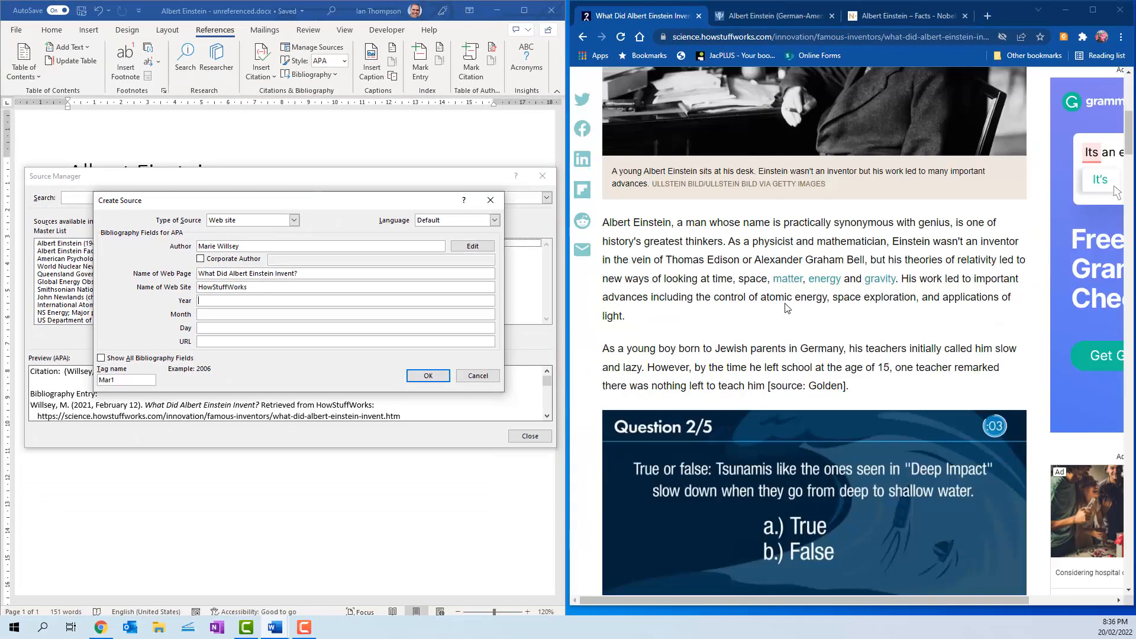
{"action": "scroll", "coordinate": [787, 308], "scroll_direction": "down", "scroll_amount": 20}
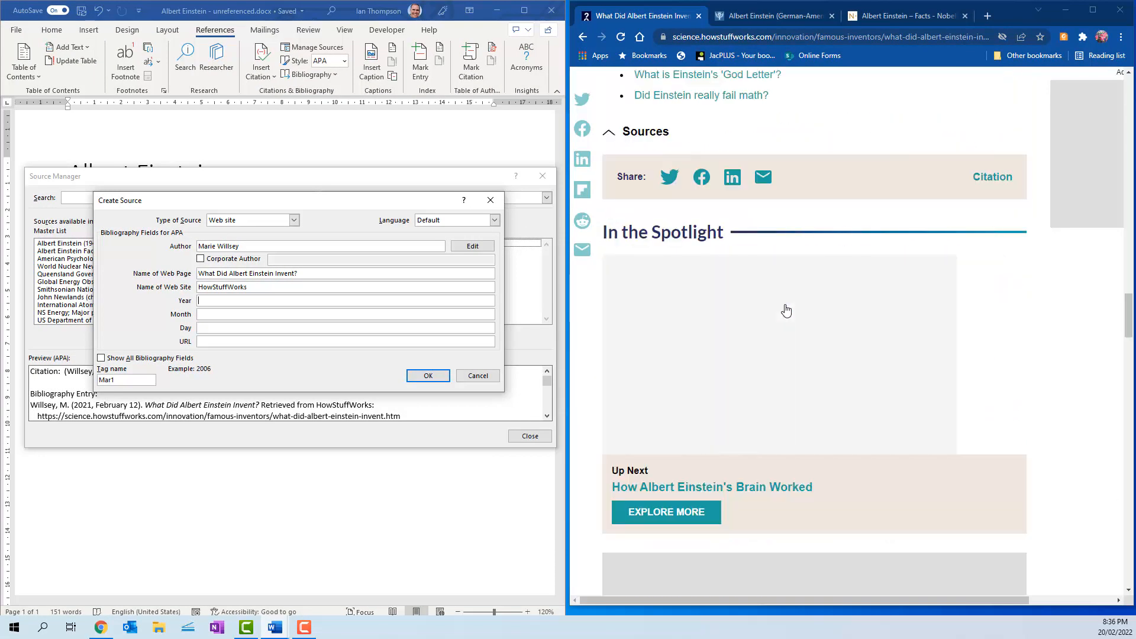
{"action": "scroll", "coordinate": [794, 405], "scroll_direction": "down", "scroll_amount": 20}
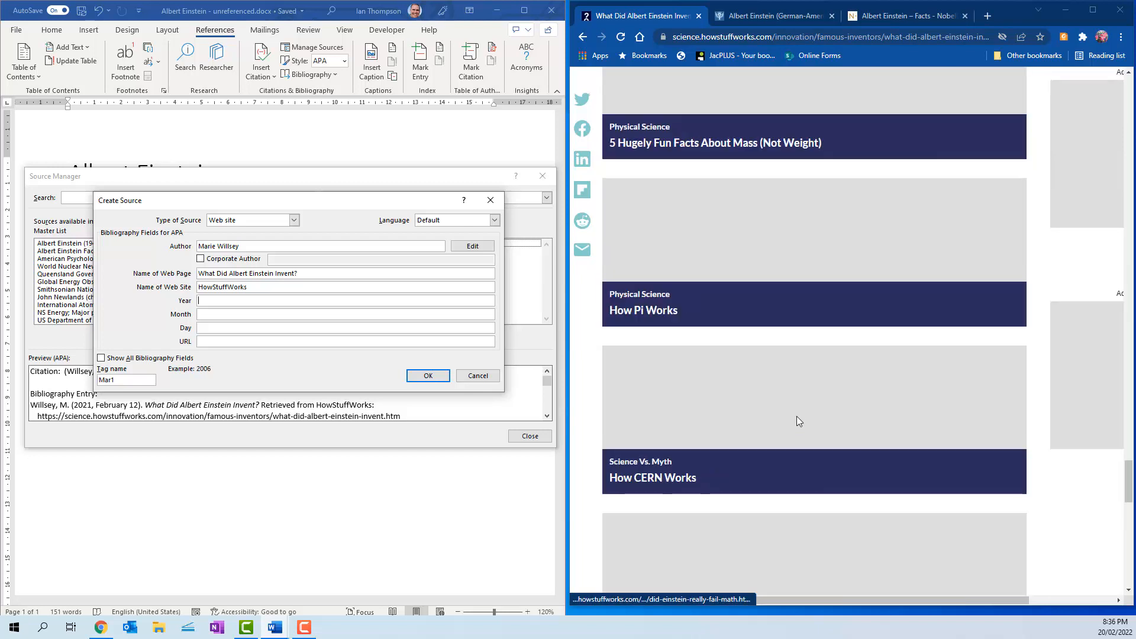
{"action": "scroll", "coordinate": [815, 441], "scroll_direction": "down", "scroll_amount": 10}
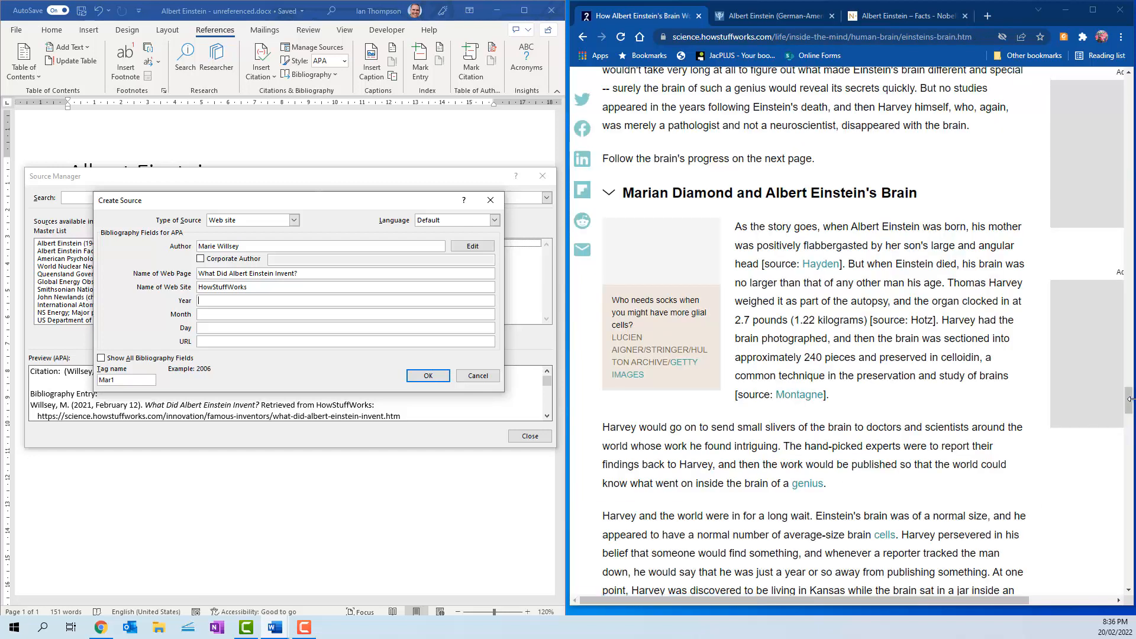
{"action": "left_click_drag", "start_coordinate": [1131, 404], "coordinate": [1132, 599]}
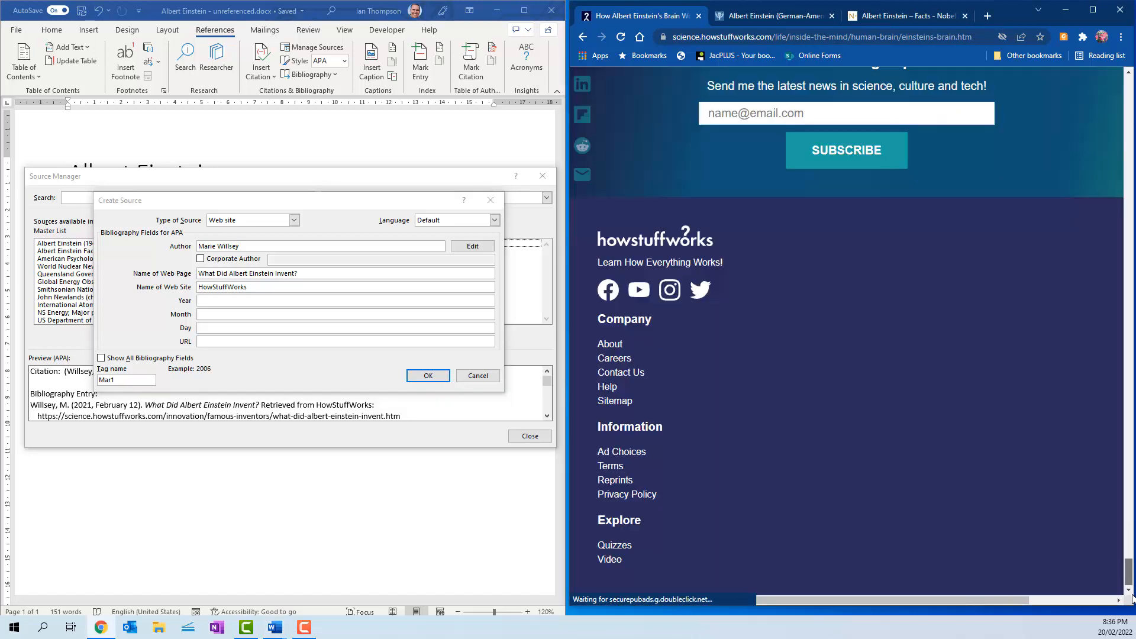
{"action": "scroll", "coordinate": [733, 363], "scroll_direction": "up", "scroll_amount": 8}
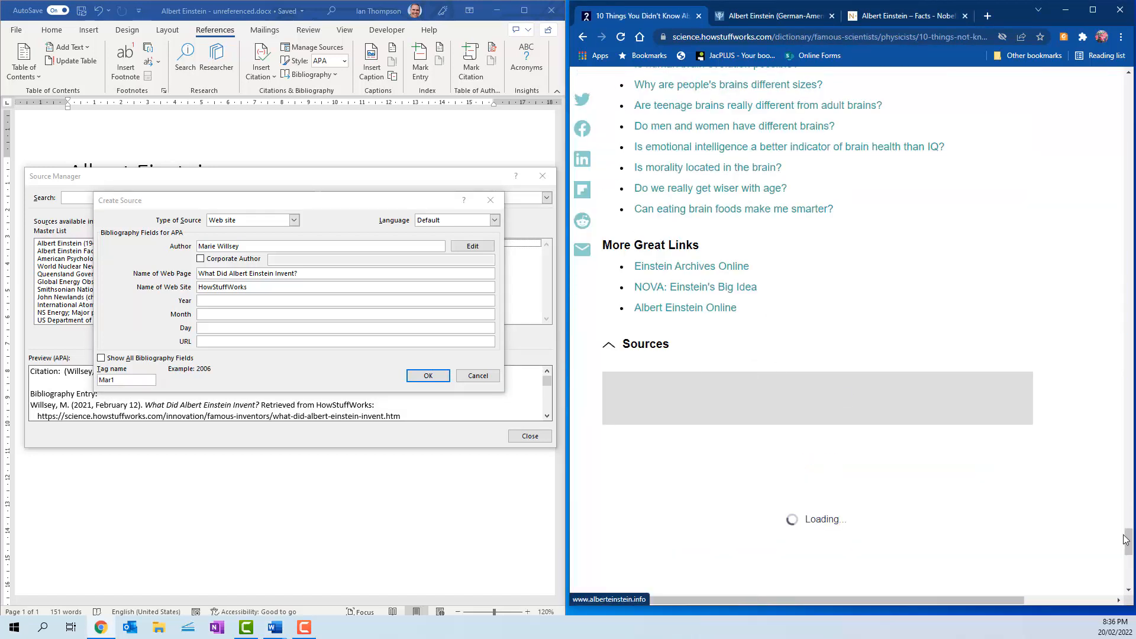
{"action": "left_click_drag", "start_coordinate": [1130, 367], "coordinate": [1130, 86]}
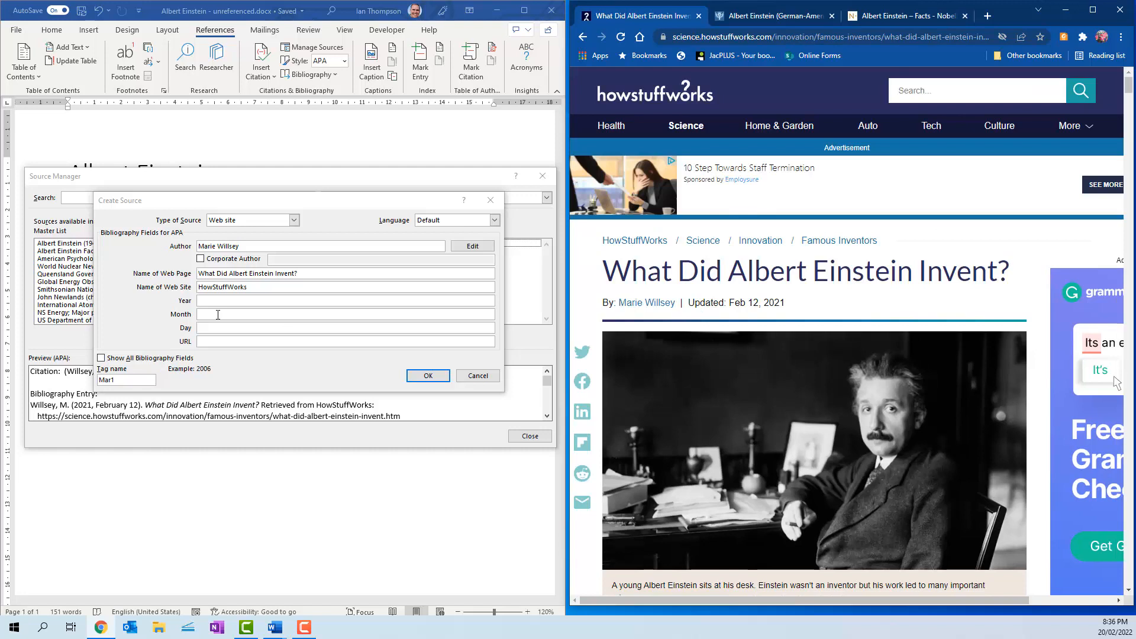
- Enter the article's update date in the source as year 2021, month February and day 12
{"action": "left_click", "coordinate": [287, 332]}
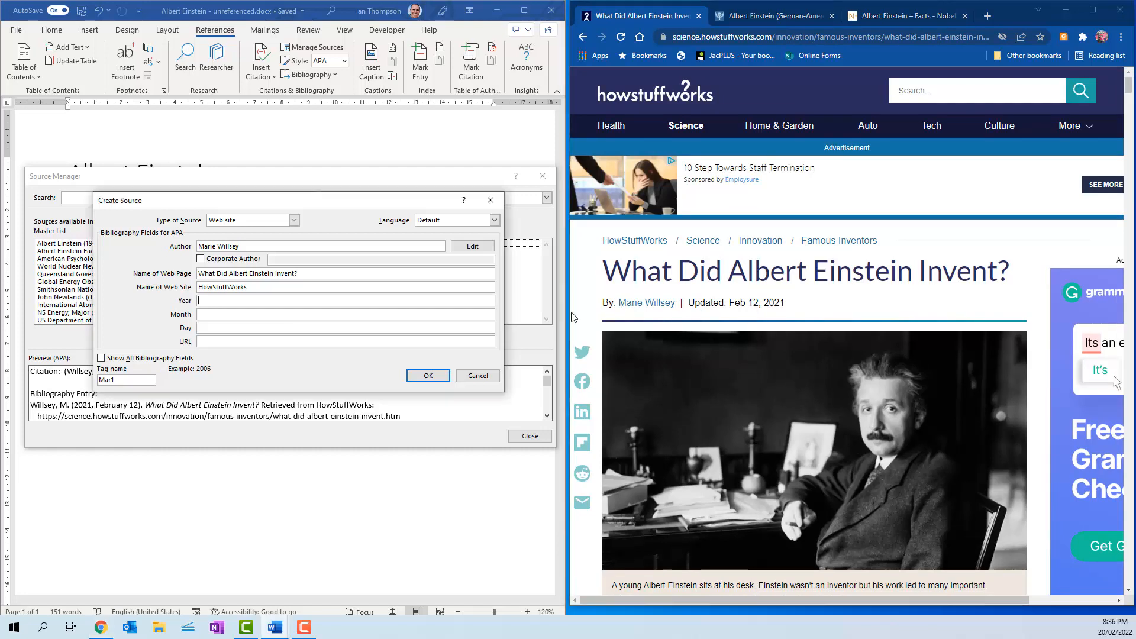
{"action": "left_click", "coordinate": [210, 302]}
{"action": "type", "text": "021"}
{"action": "left_click", "coordinate": [322, 317]}
{"action": "type", "text": "February"}
{"action": "left_click", "coordinate": [295, 327]}
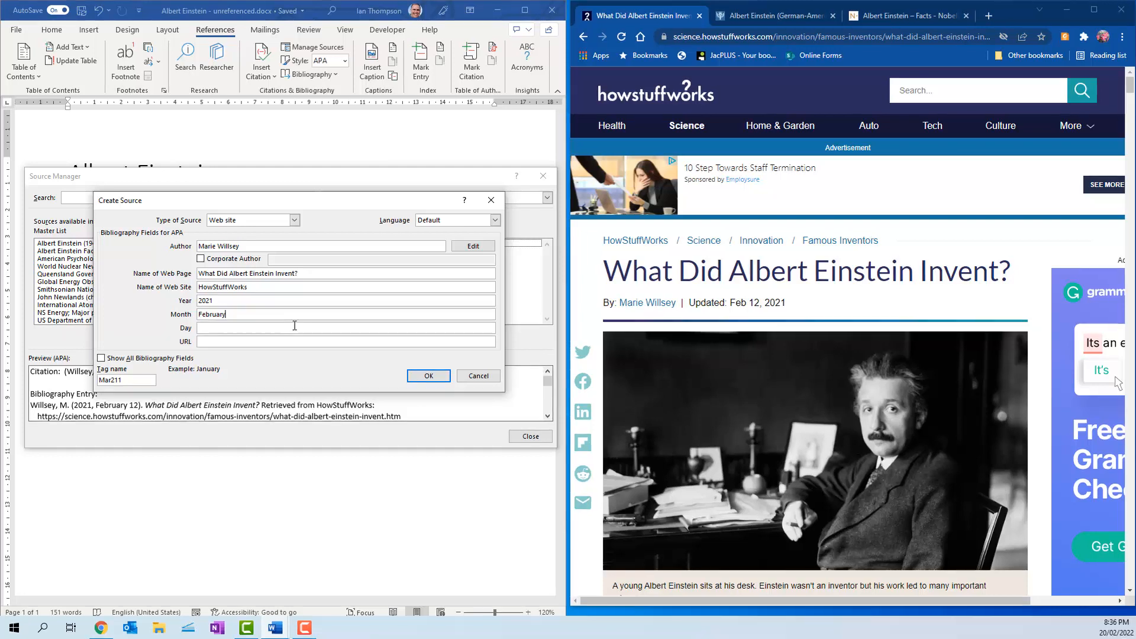
{"action": "type", "text": "12"}
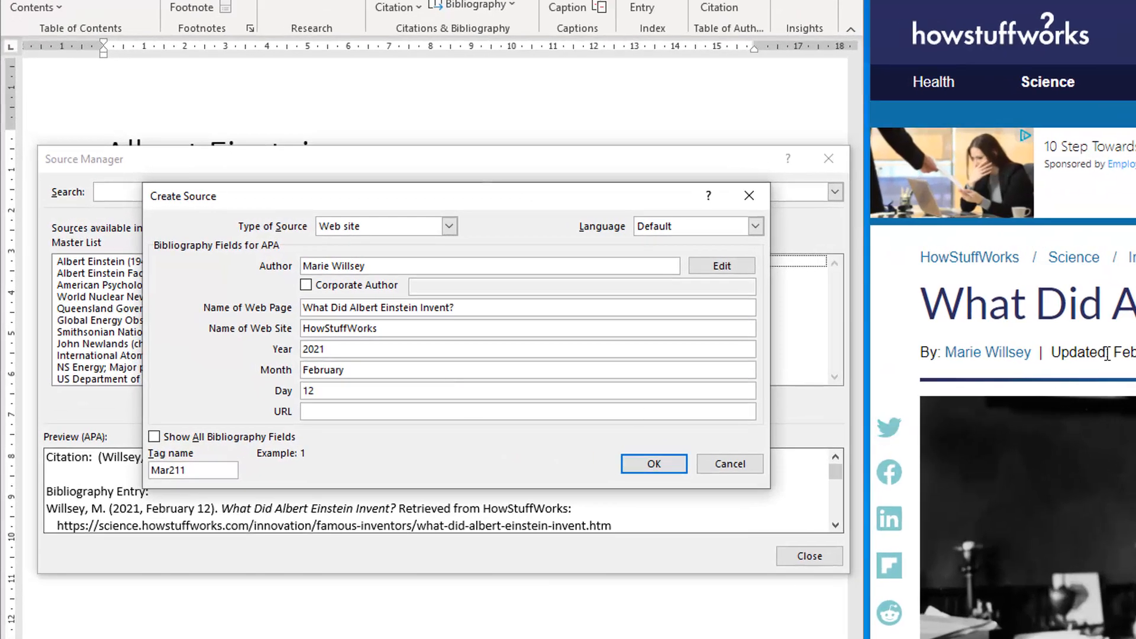
- Copy the HowStuffWorks article's web address into the source's URL field and save the new source
{"action": "left_click", "coordinate": [400, 414]}
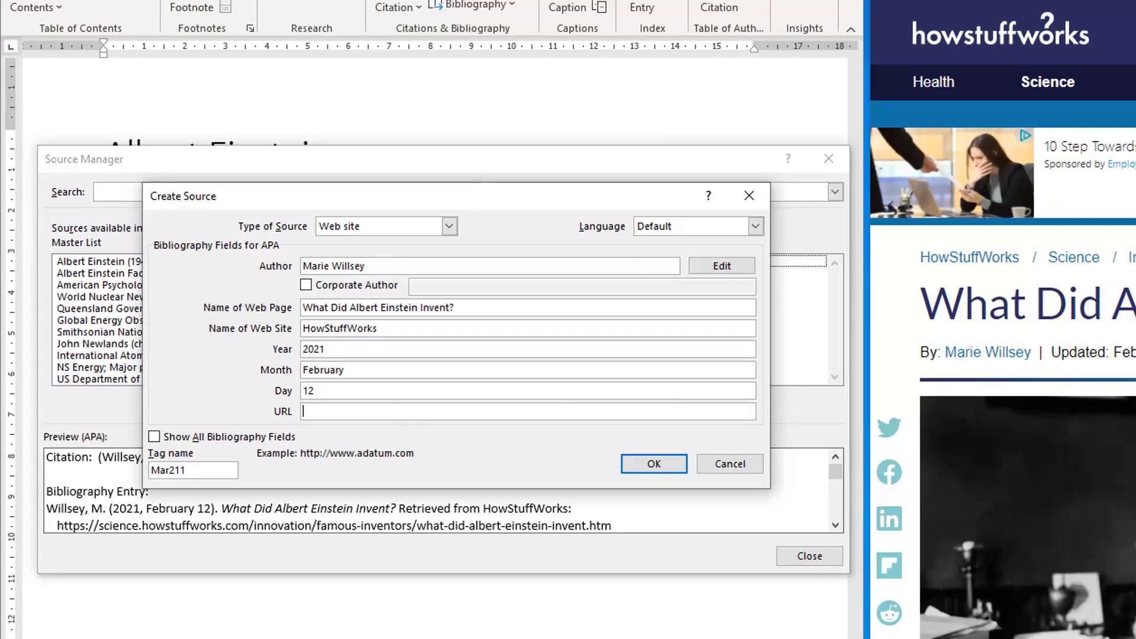
{"action": "left_click", "coordinate": [892, 40]}
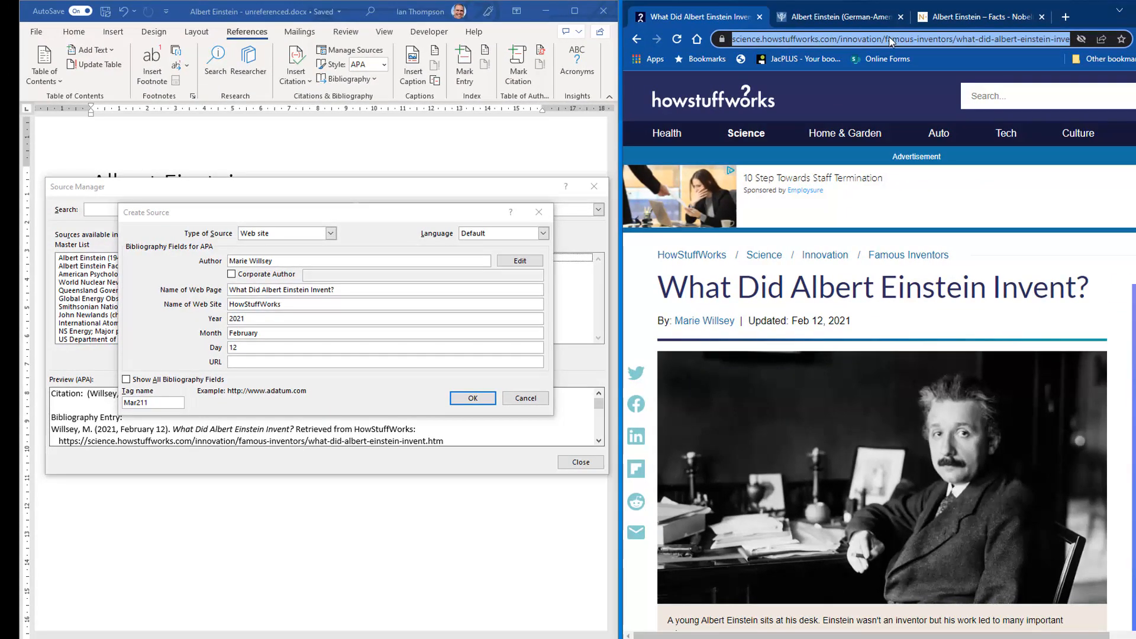
{"action": "left_click", "coordinate": [290, 362]}
{"action": "type", "text": "https://science.howstuffworks.com/innovation/famous-inventors/what-did-albert-einstein-invent.htm"}
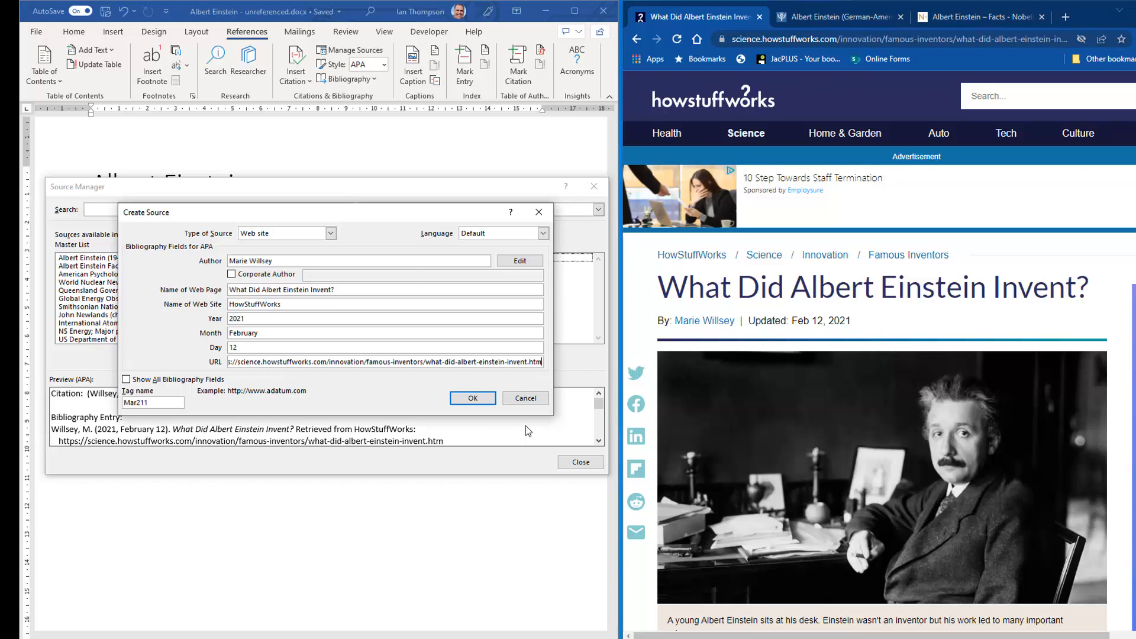
{"action": "left_click", "coordinate": [475, 400]}
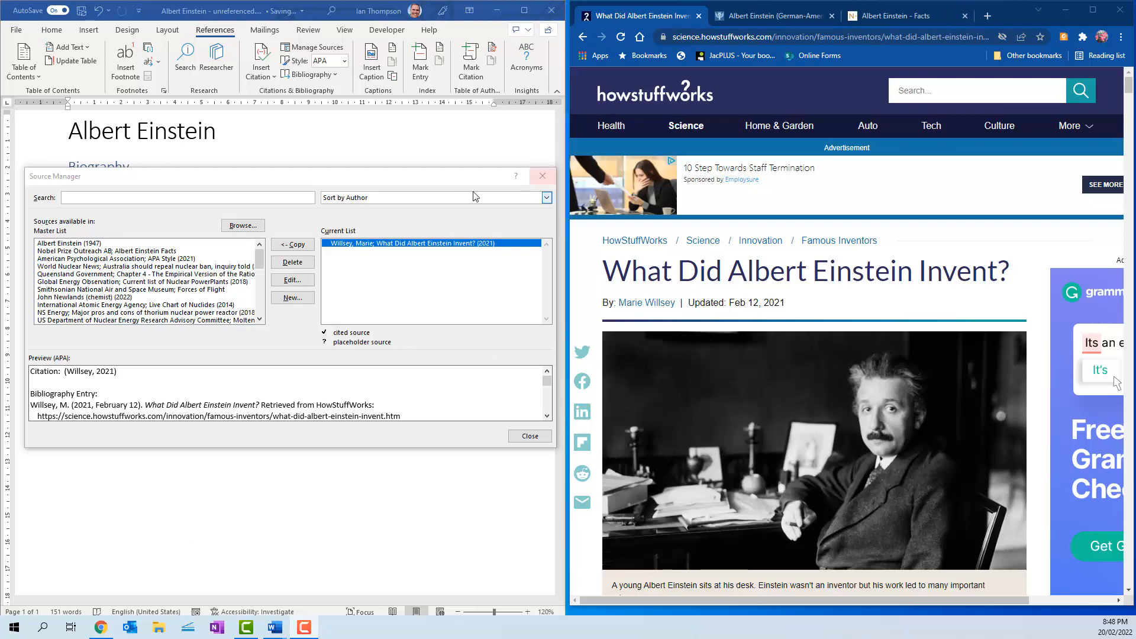
- View the Britannica Albert Einstein image page and the Nobel Prize facts page as the other two sources
{"action": "left_click", "coordinate": [761, 16]}
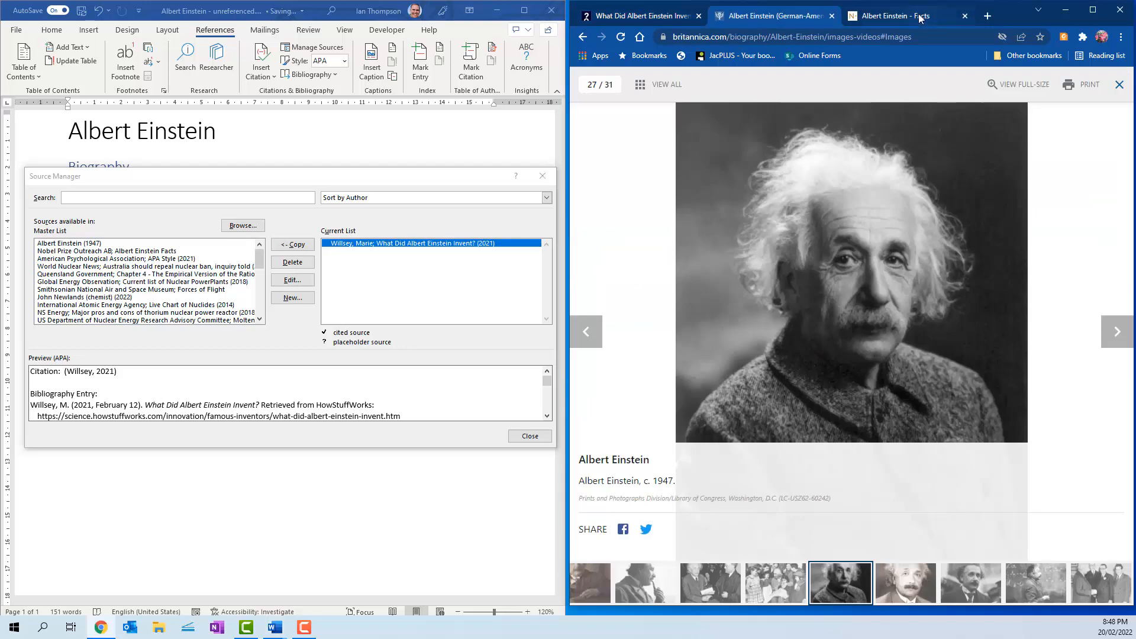
{"action": "left_click", "coordinate": [921, 19]}
{"action": "left_click", "coordinate": [772, 16]}
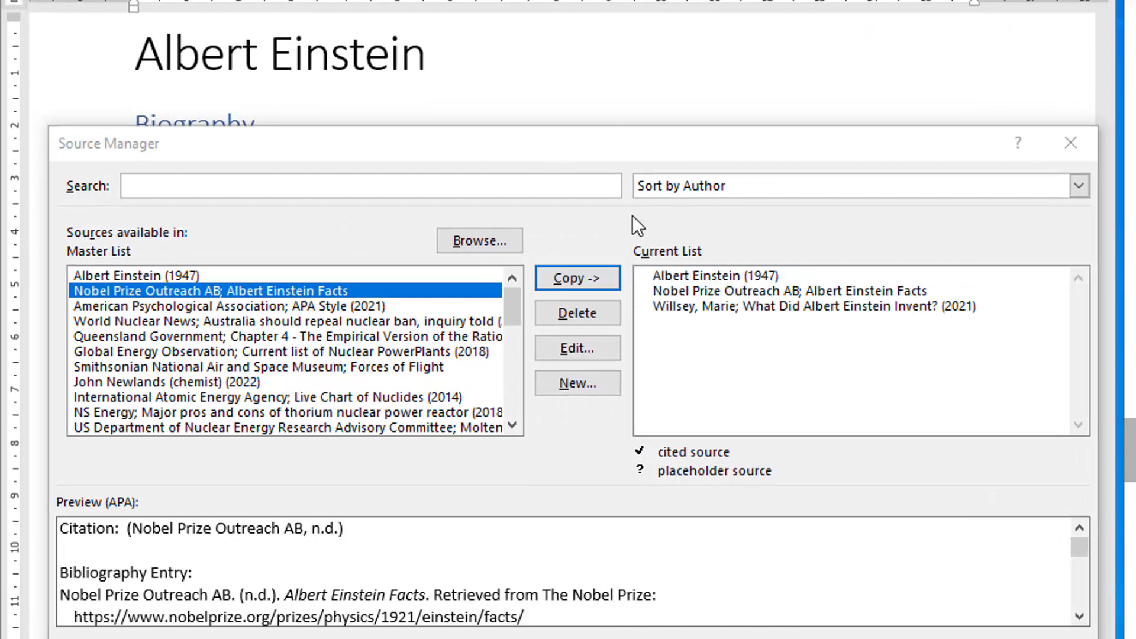
- Review the APA citation and bibliography previews of the three Current List sources, comparing the 1947 image source with its Britannica page
{"action": "left_click", "coordinate": [669, 274]}
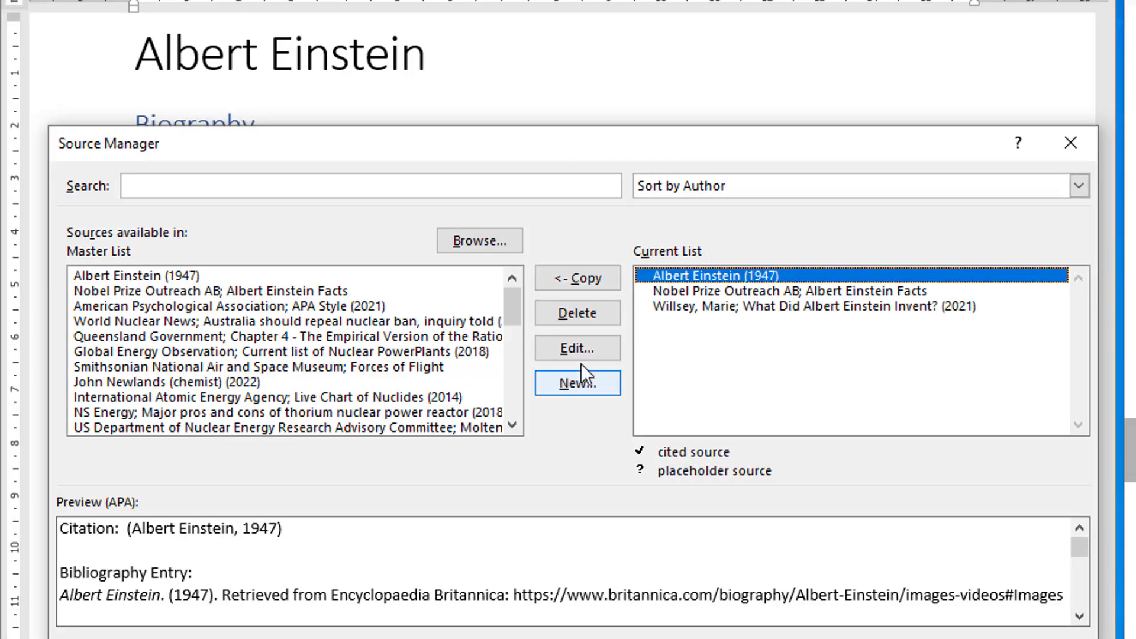
{"action": "left_click", "coordinate": [674, 304]}
{"action": "left_click", "coordinate": [687, 286]}
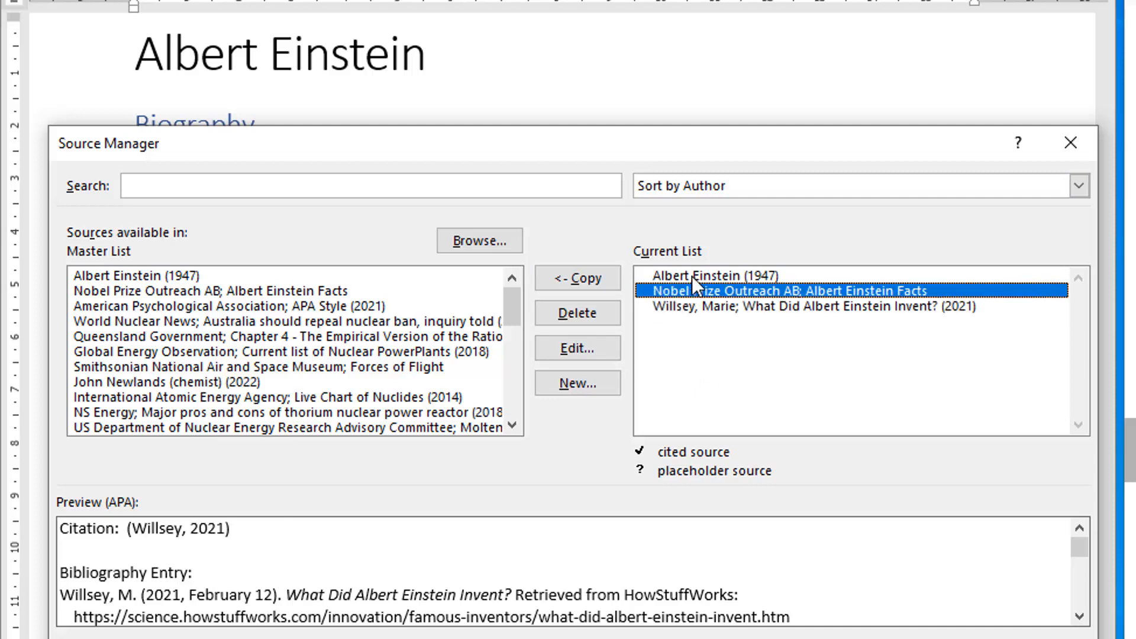
{"action": "left_click", "coordinate": [691, 276]}
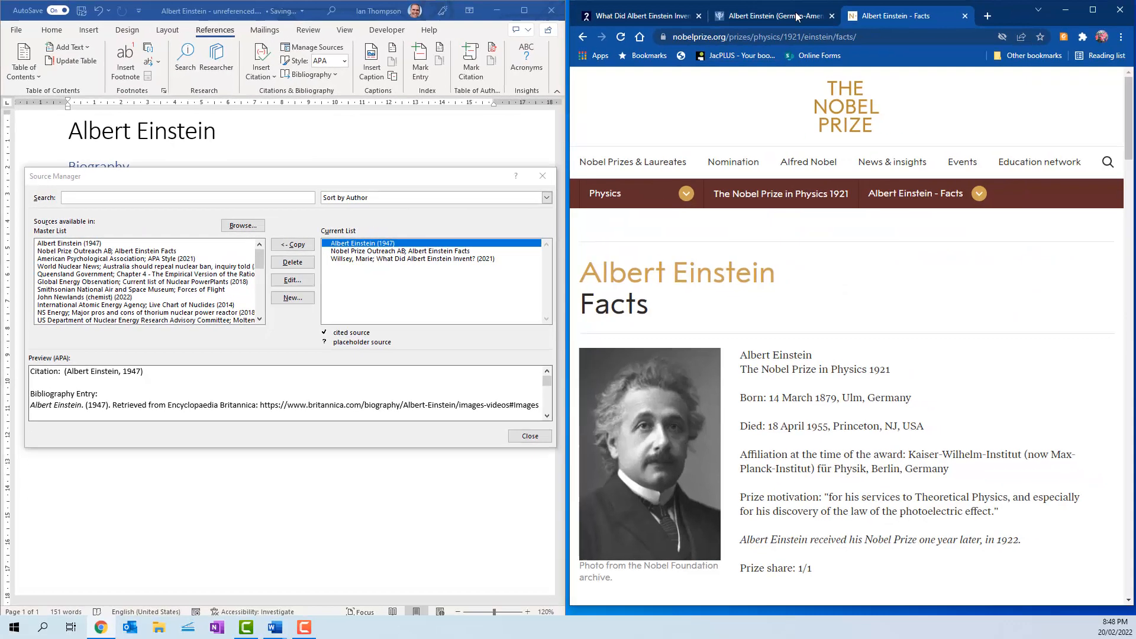
{"action": "left_click", "coordinate": [796, 16]}
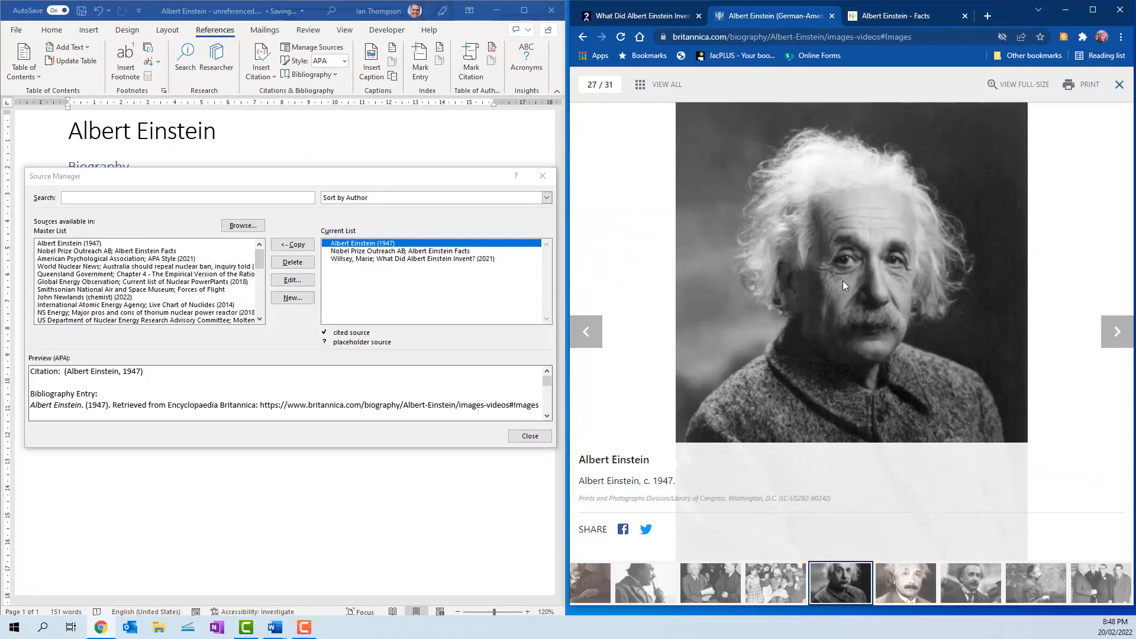
{"action": "left_click", "coordinate": [359, 251]}
{"action": "left_click", "coordinate": [361, 259]}
{"action": "left_click", "coordinate": [364, 250]}
{"action": "left_click", "coordinate": [366, 243]}
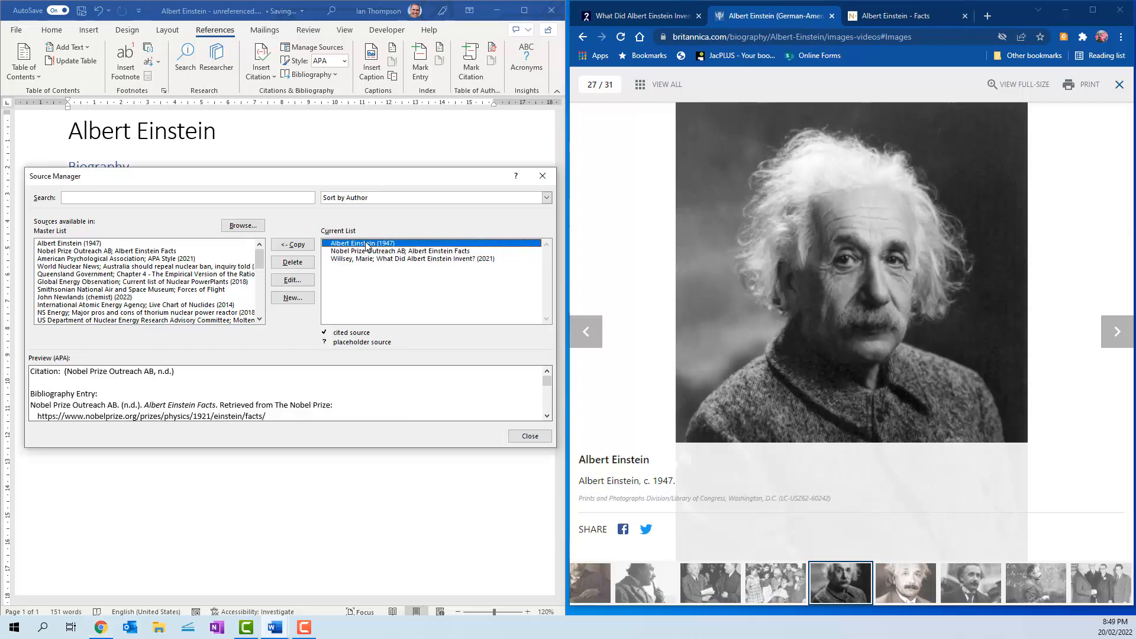
- Close the Source Manager, check the Nobel Prize facts page, and cite the Nobel Prize Outreach AB source at the end of the Biography paragraph
{"action": "left_click", "coordinate": [530, 438]}
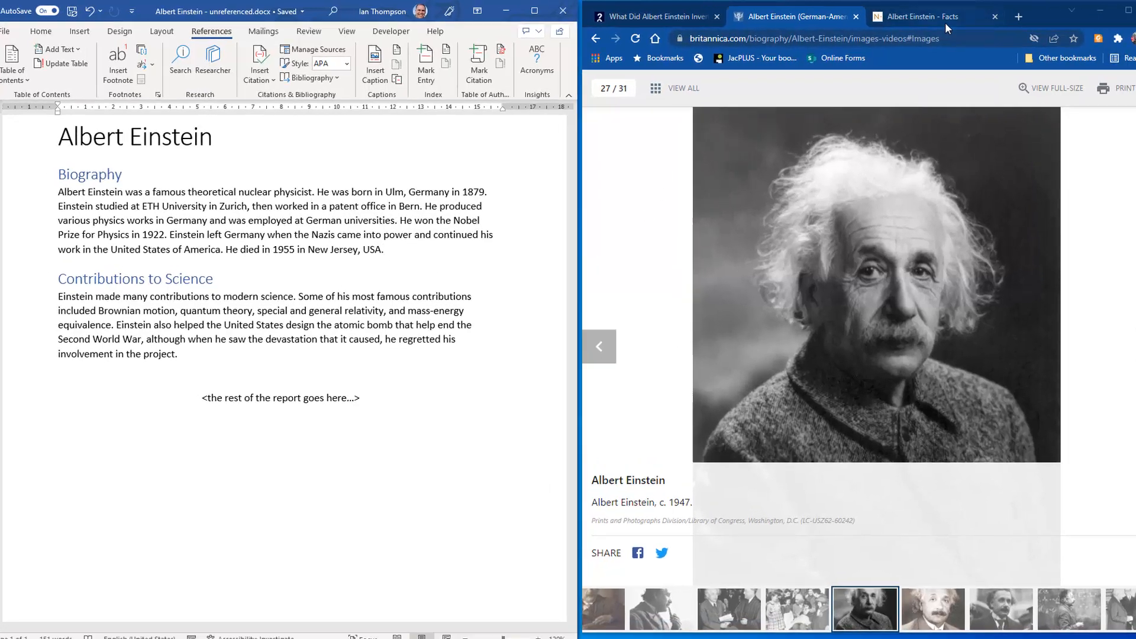
{"action": "left_click", "coordinate": [917, 22]}
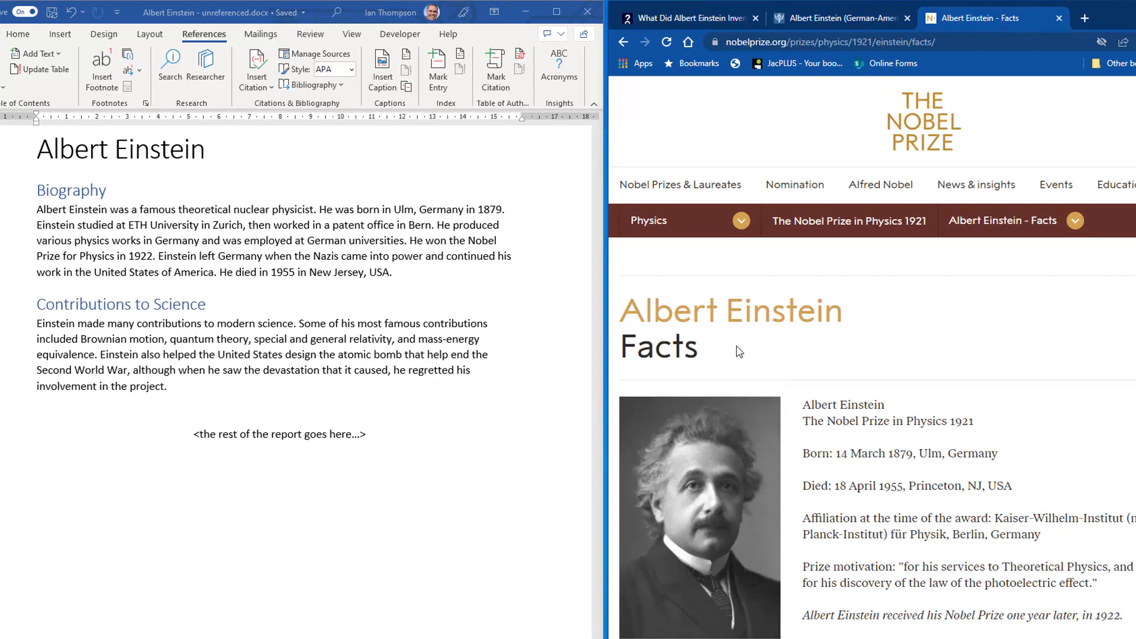
{"action": "left_click", "coordinate": [36, 210]}
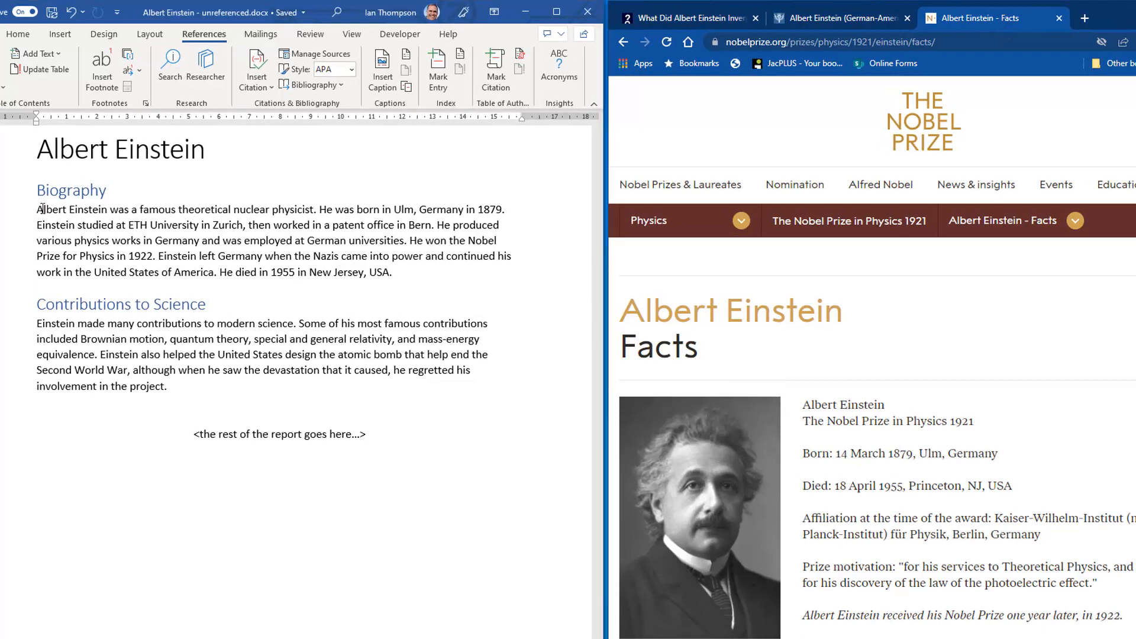
{"action": "left_click_drag", "start_coordinate": [35, 210], "coordinate": [384, 274]}
{"action": "left_click", "coordinate": [404, 273]}
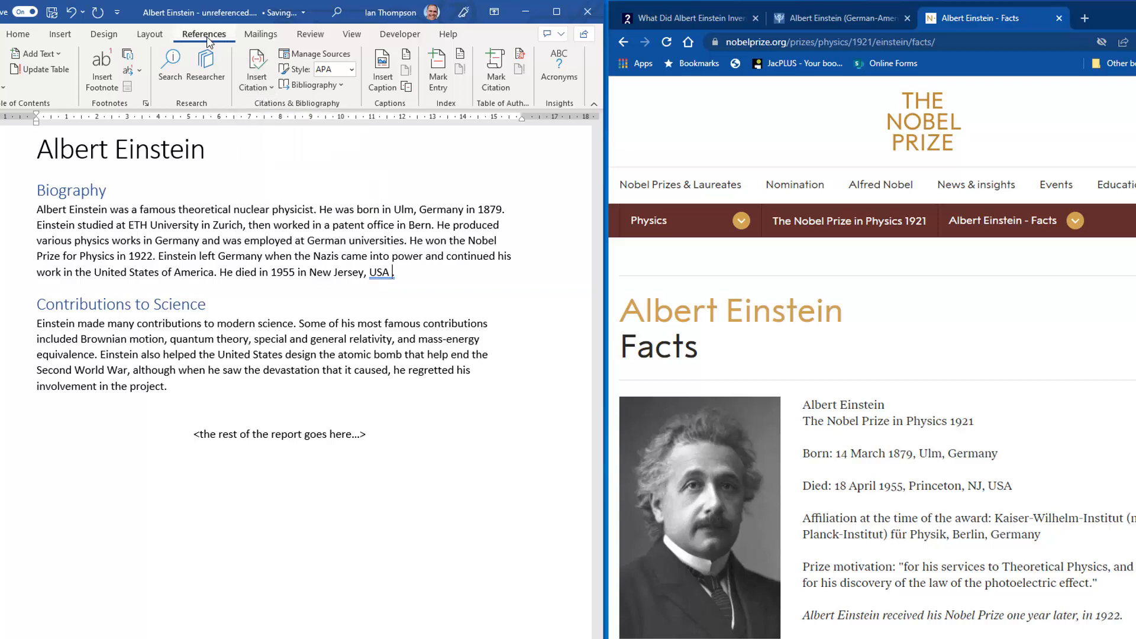
{"action": "left_click", "coordinate": [269, 89]}
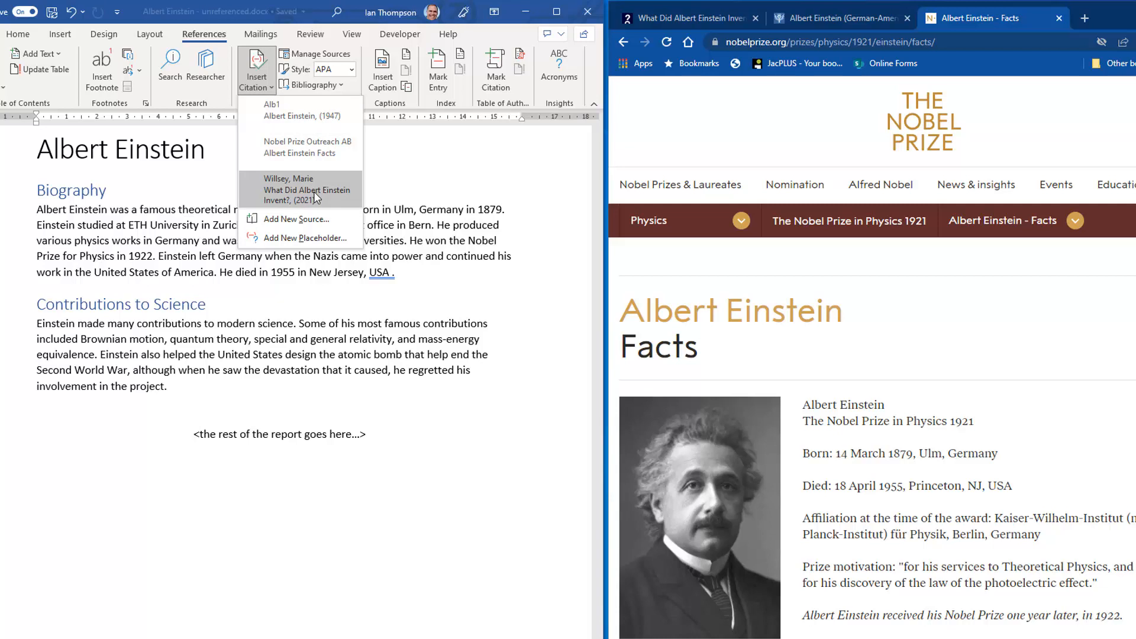
{"action": "left_click", "coordinate": [333, 157]}
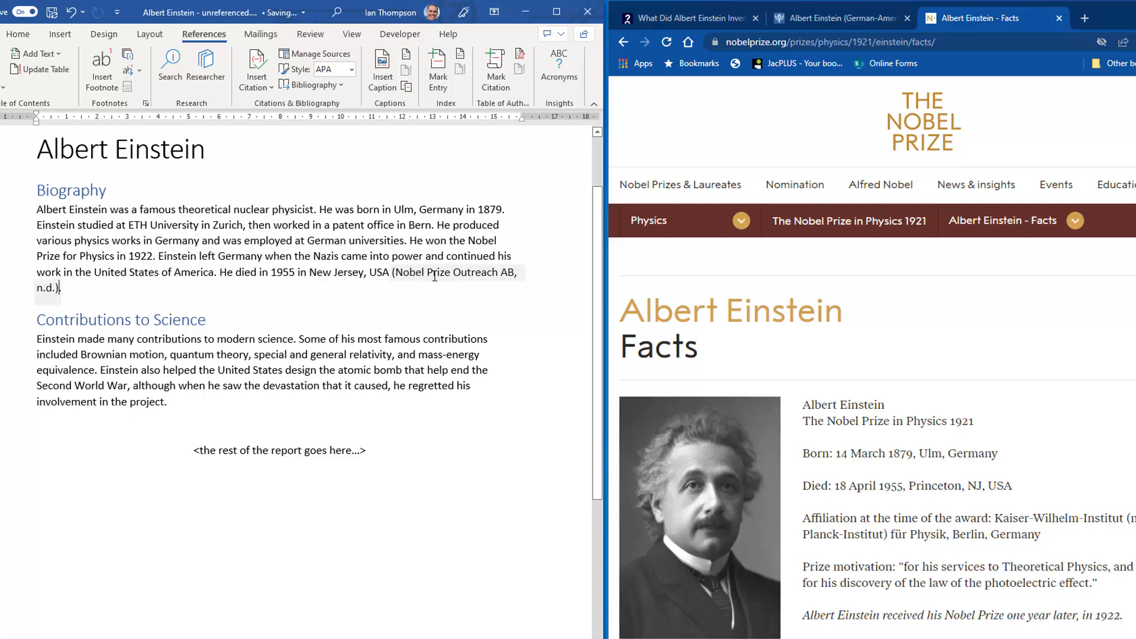
- Cite the 2021 source What Did Albert Einstein Invent? before the final full stop of the Contributions to Science paragraph
{"action": "left_click", "coordinate": [164, 401]}
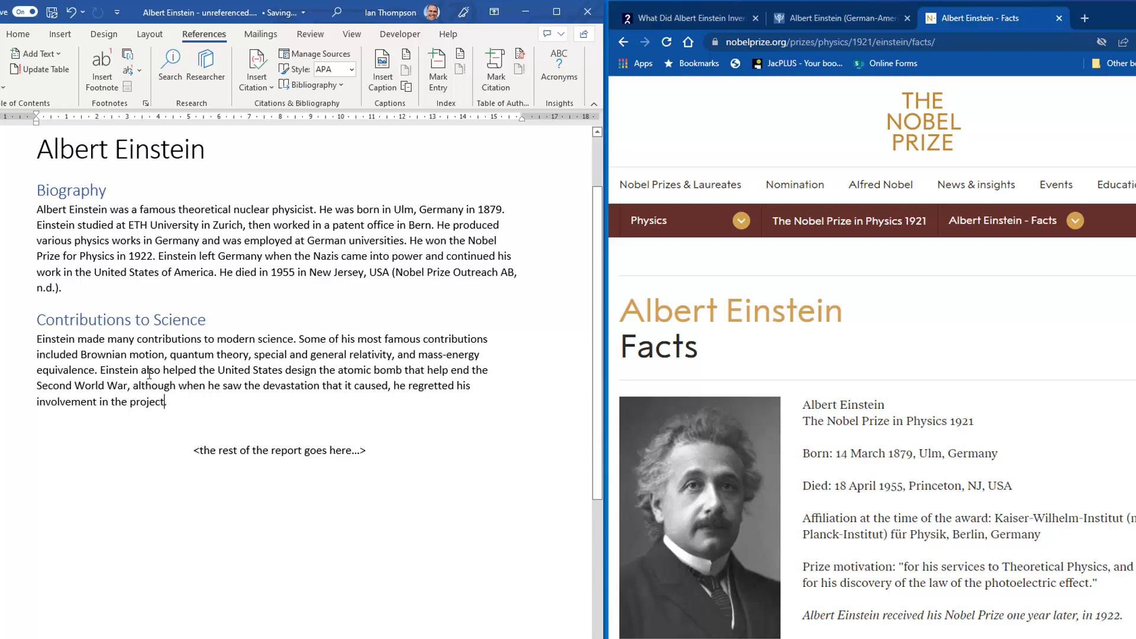
{"action": "left_click", "coordinate": [857, 14]}
{"action": "left_click", "coordinate": [709, 21]}
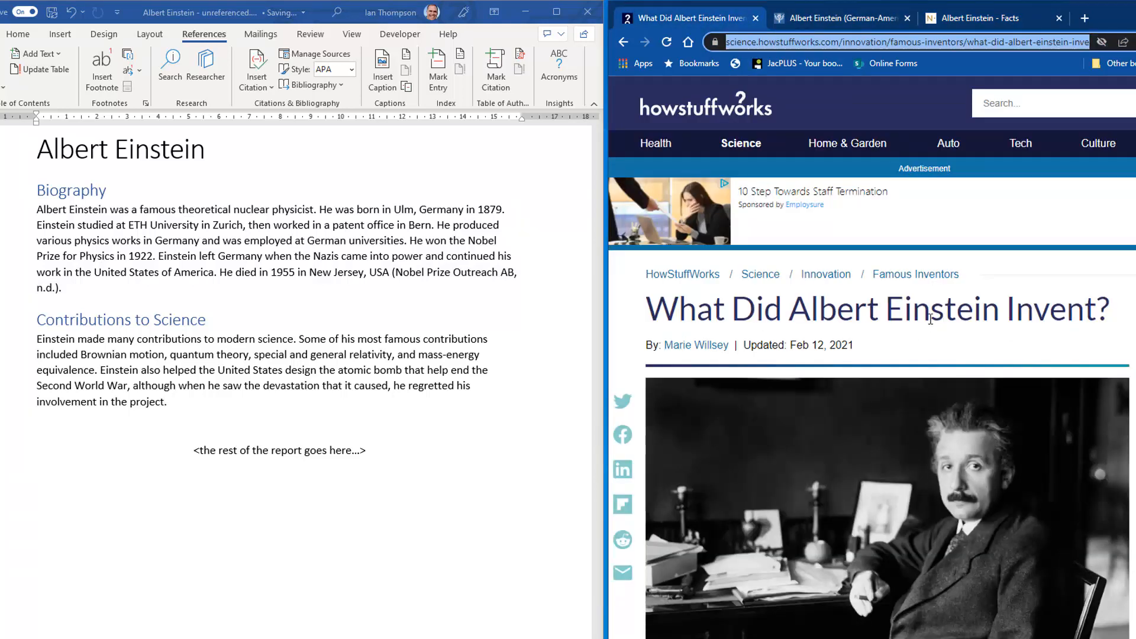
{"action": "left_click", "coordinate": [183, 408]}
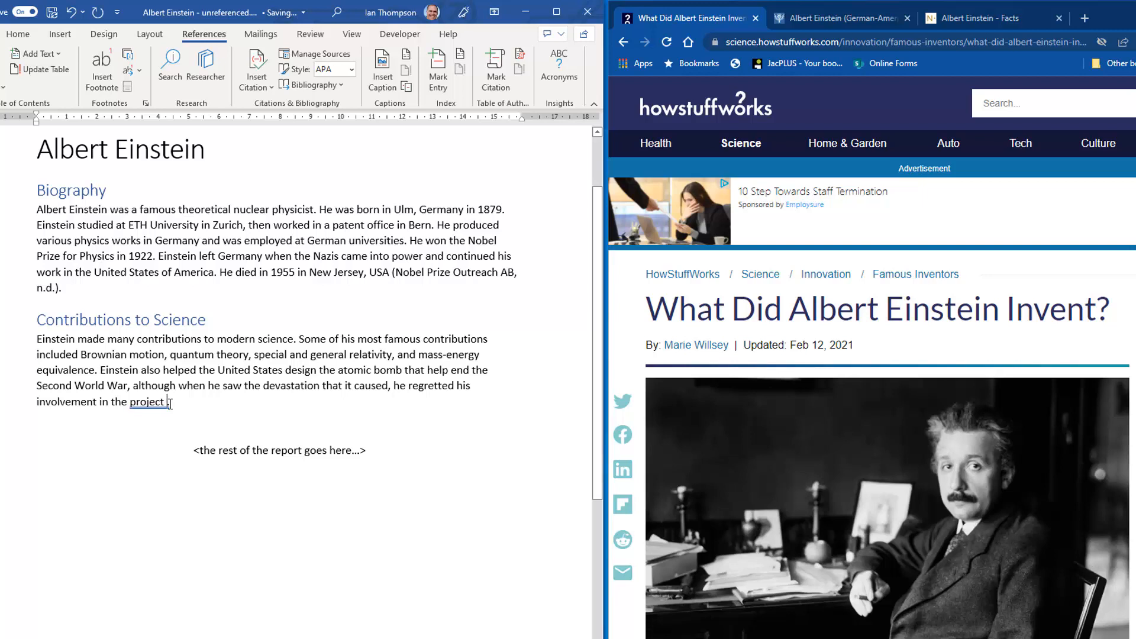
{"action": "left_click", "coordinate": [263, 90]}
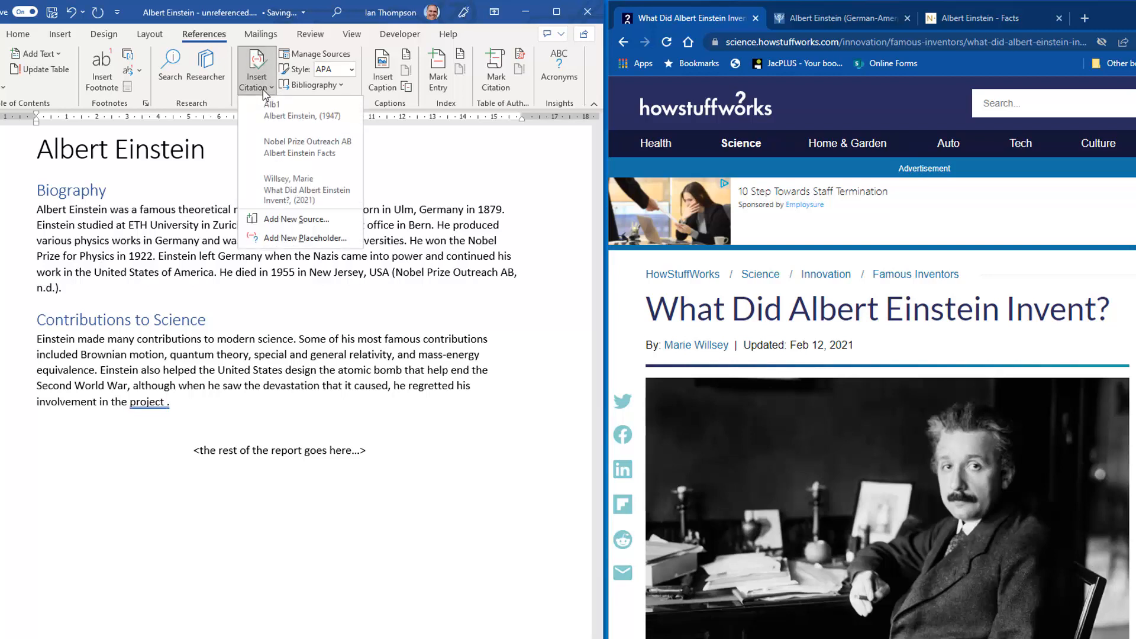
{"action": "left_click", "coordinate": [318, 202]}
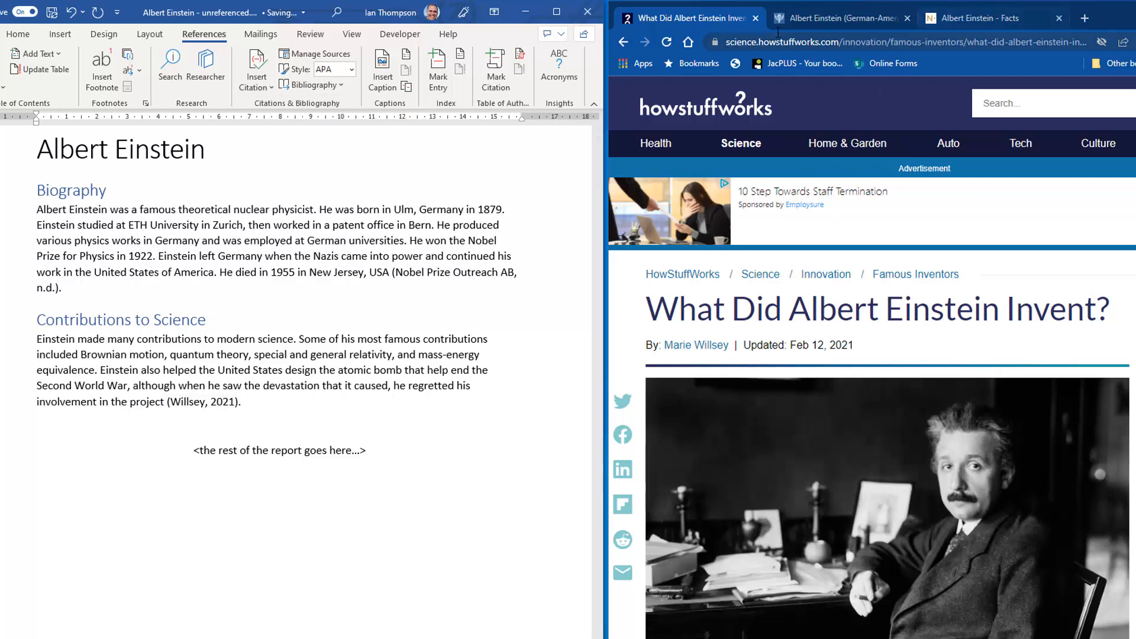
- Copy the 1947 Albert Einstein portrait from its Britannica page and paste it at the end of the report's Biography heading
{"action": "left_click", "coordinate": [820, 20]}
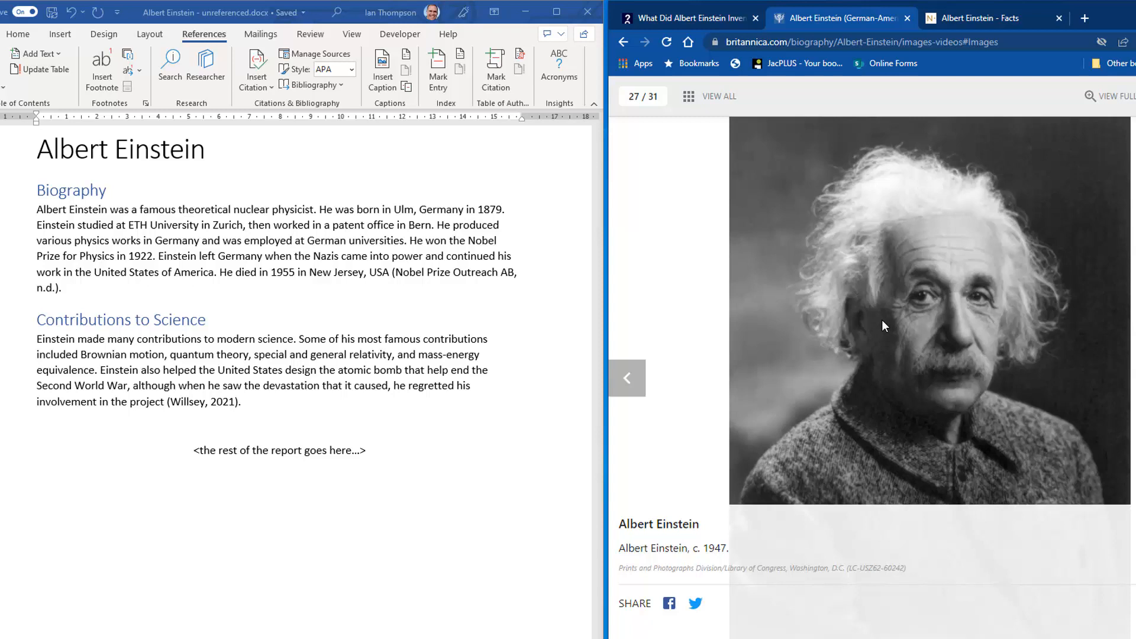
{"action": "right_click", "coordinate": [913, 343]}
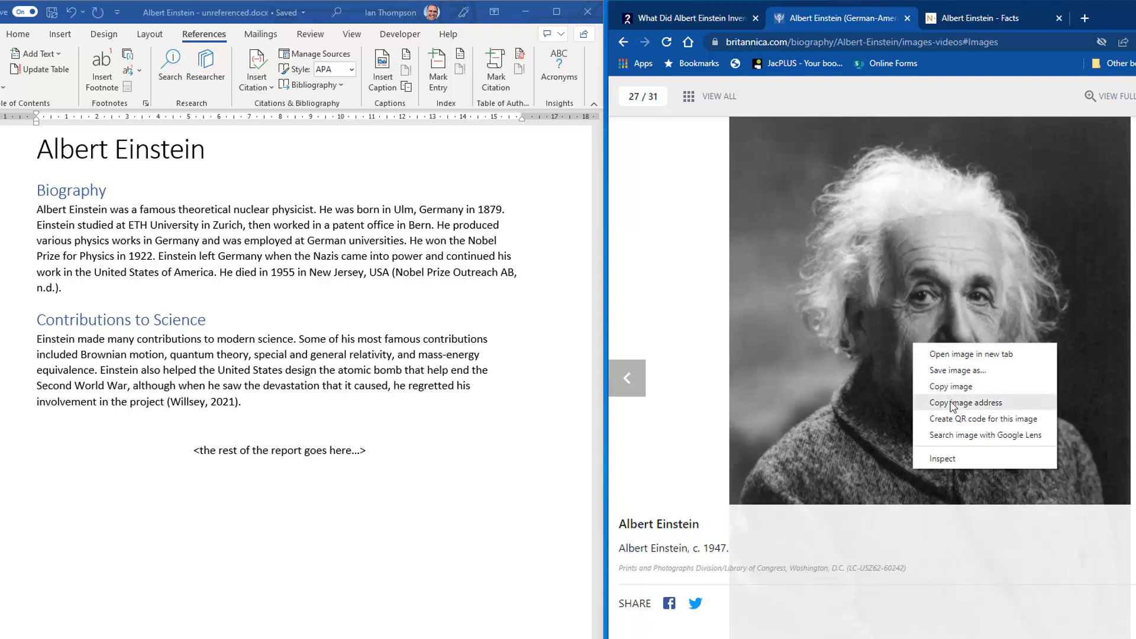
{"action": "left_click", "coordinate": [962, 387]}
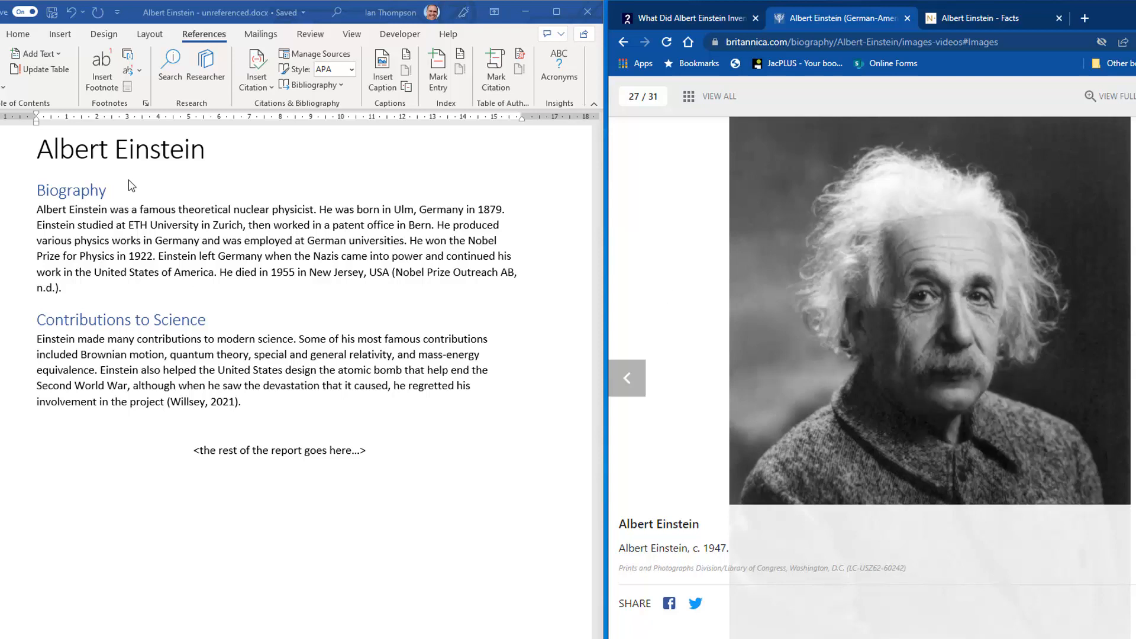
{"action": "left_click", "coordinate": [117, 192]}
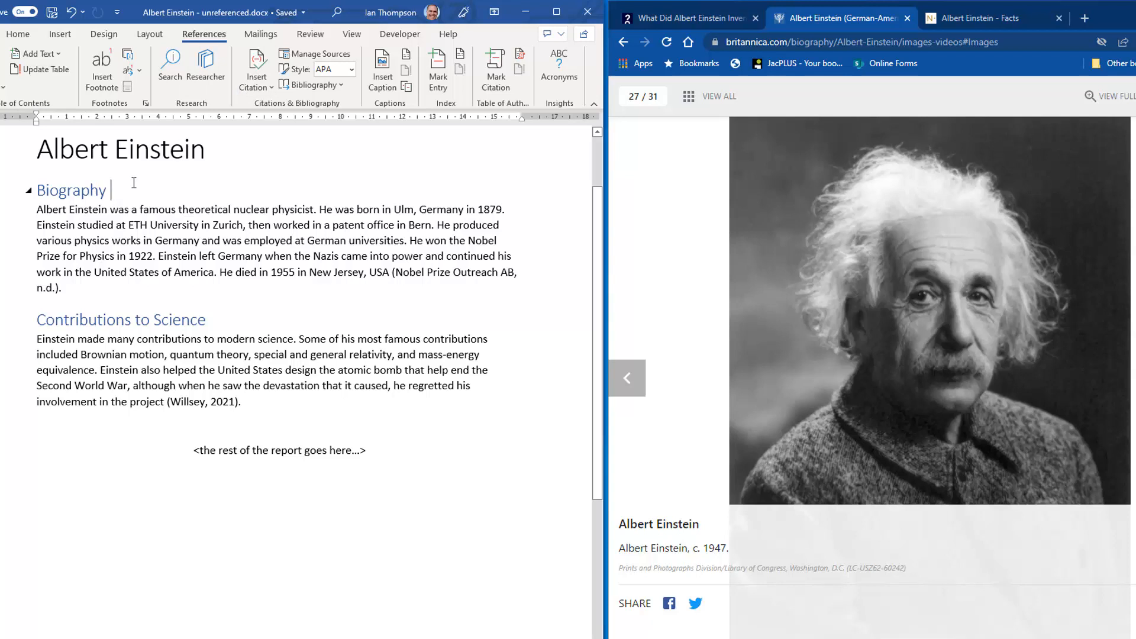
{"action": "key", "text": "ctrl+v"}
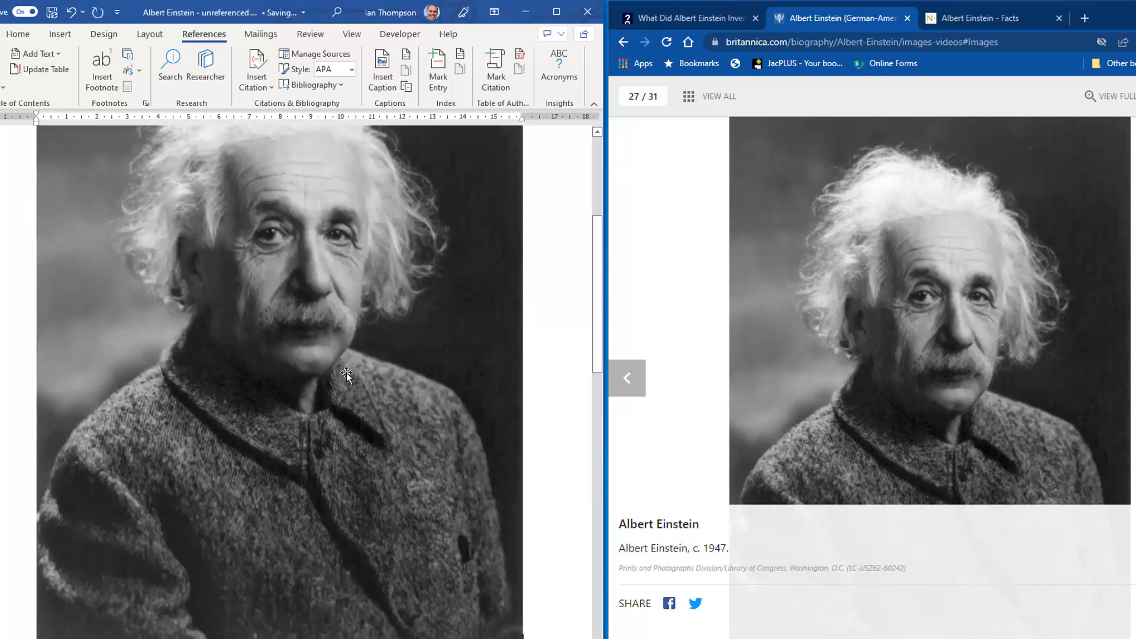
- Shrink the pasted Einstein portrait proportionally to about 4 cm wide
{"action": "left_click", "coordinate": [378, 487]}
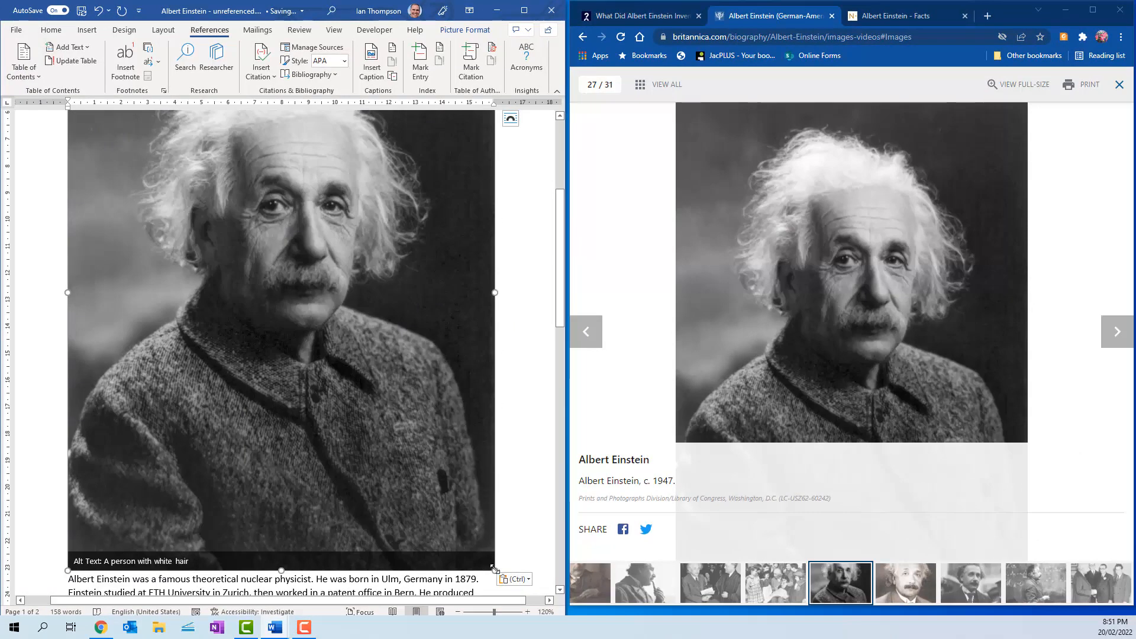
{"action": "left_click_drag", "start_coordinate": [495, 570], "coordinate": [333, 269]}
{"action": "scroll", "coordinate": [503, 289], "scroll_direction": "up", "scroll_amount": 3}
{"action": "scroll", "coordinate": [465, 315], "scroll_direction": "up", "scroll_amount": 1}
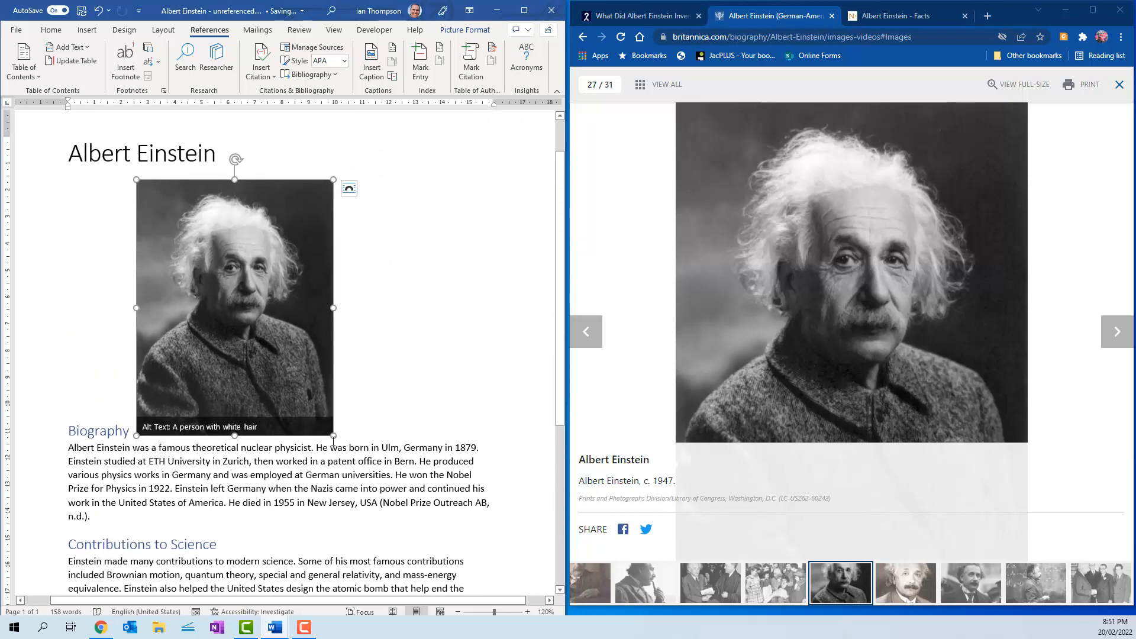
{"action": "left_click_drag", "start_coordinate": [333, 436], "coordinate": [250, 327]}
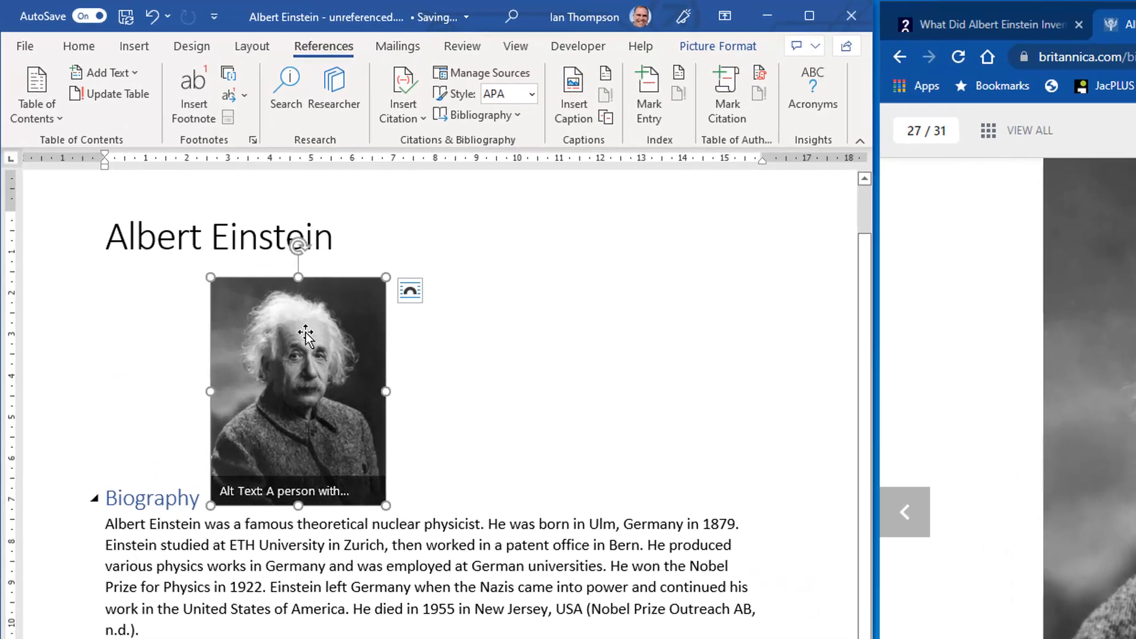
- Set the portrait's text wrapping to Square and move it against the right margin beside the title and Biography paragraph
{"action": "left_click", "coordinate": [781, 388]}
{"action": "left_click", "coordinate": [254, 385]}
{"action": "left_click", "coordinate": [747, 382]}
{"action": "left_click_drag", "start_coordinate": [744, 372], "coordinate": [427, 435]}
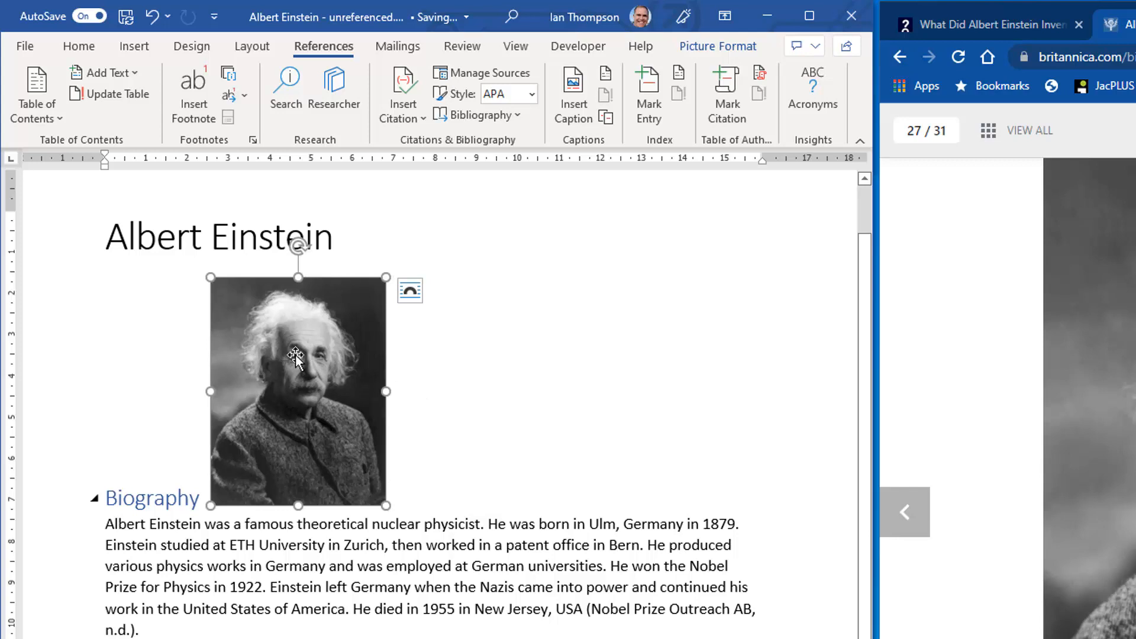
{"action": "left_click", "coordinate": [410, 293]}
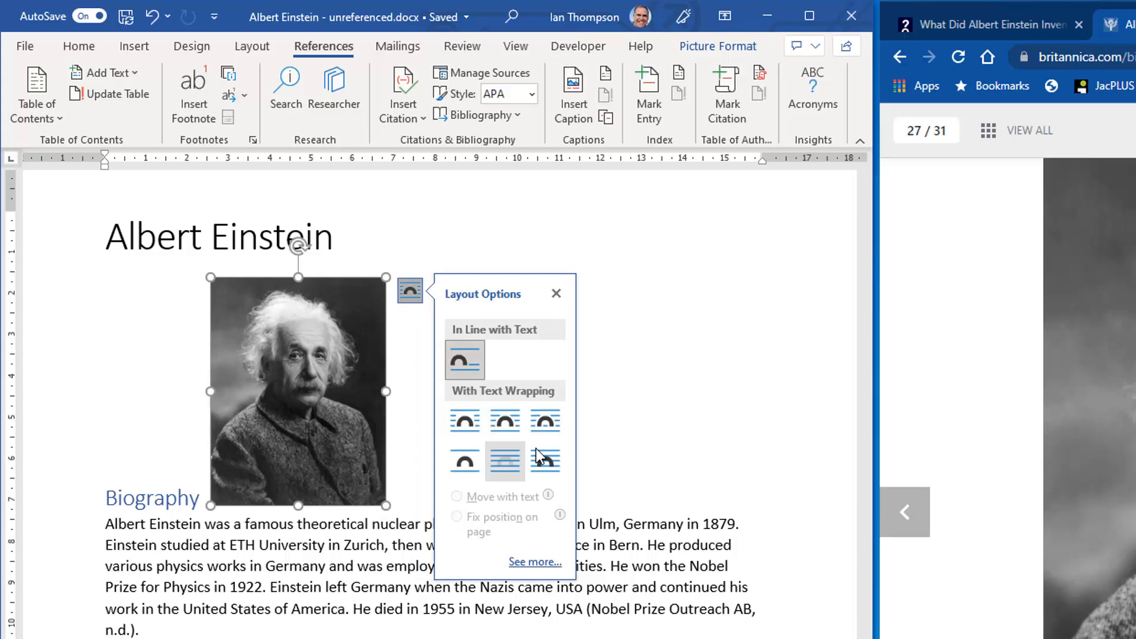
{"action": "left_click", "coordinate": [473, 430]}
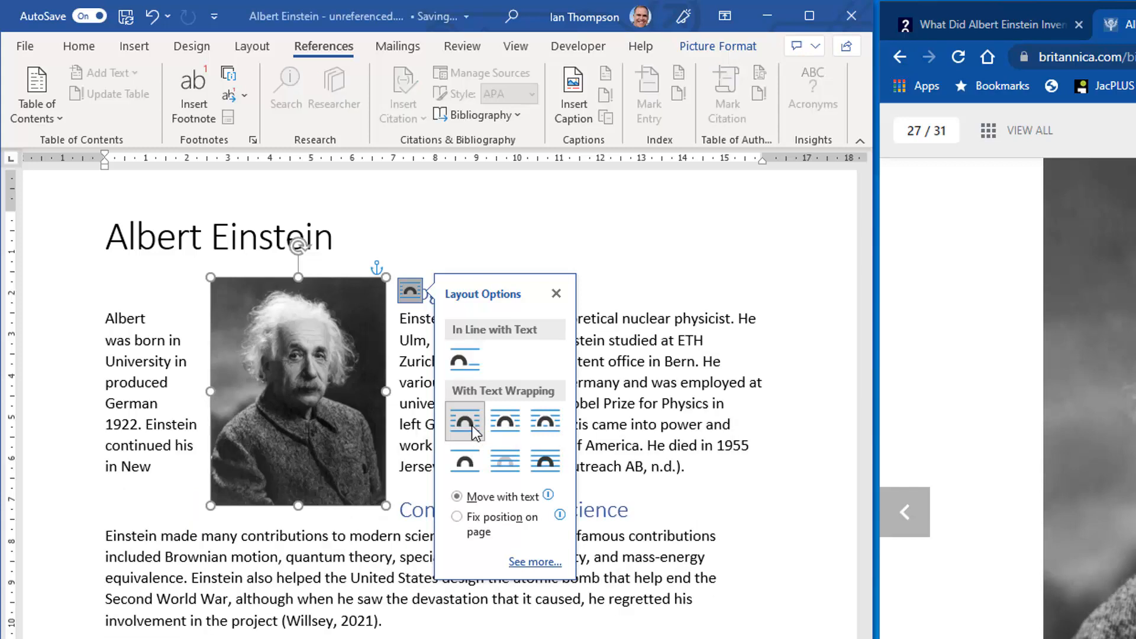
{"action": "left_click", "coordinate": [557, 292]}
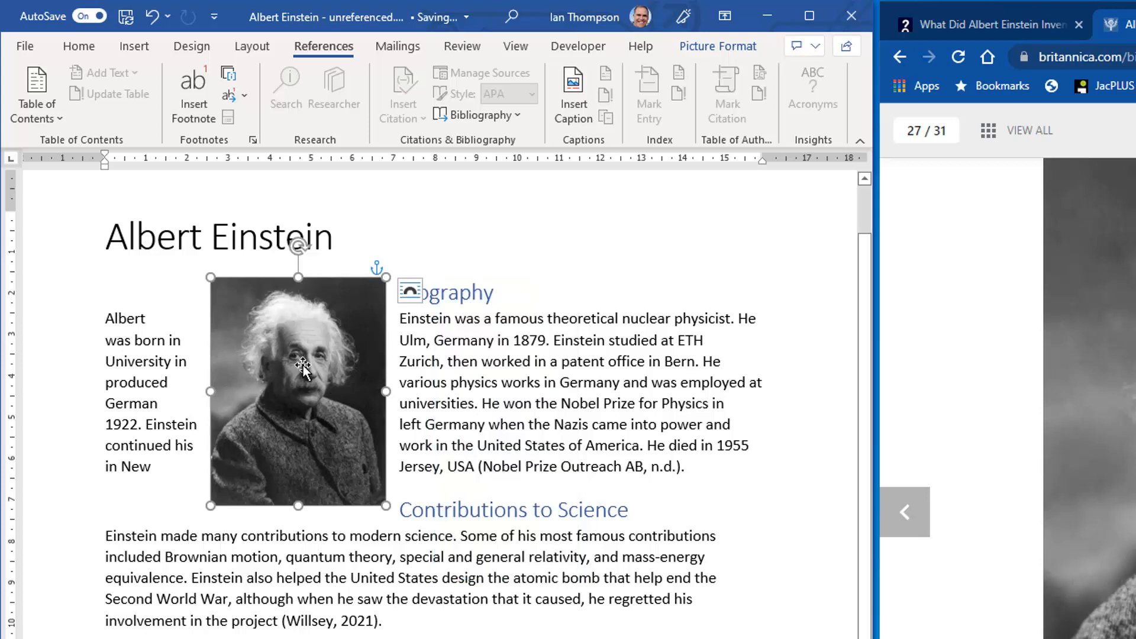
{"action": "left_click_drag", "start_coordinate": [302, 367], "coordinate": [665, 324]}
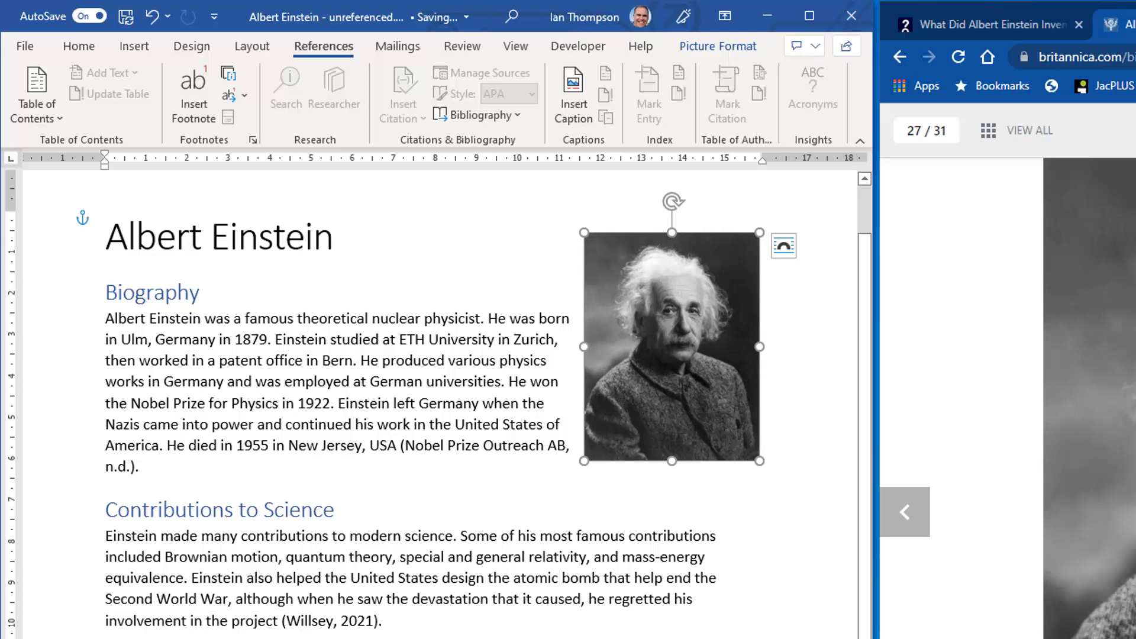
- Add the caption "Figure 1 - Albert Einstein" below the portrait
{"action": "right_click", "coordinate": [678, 400]}
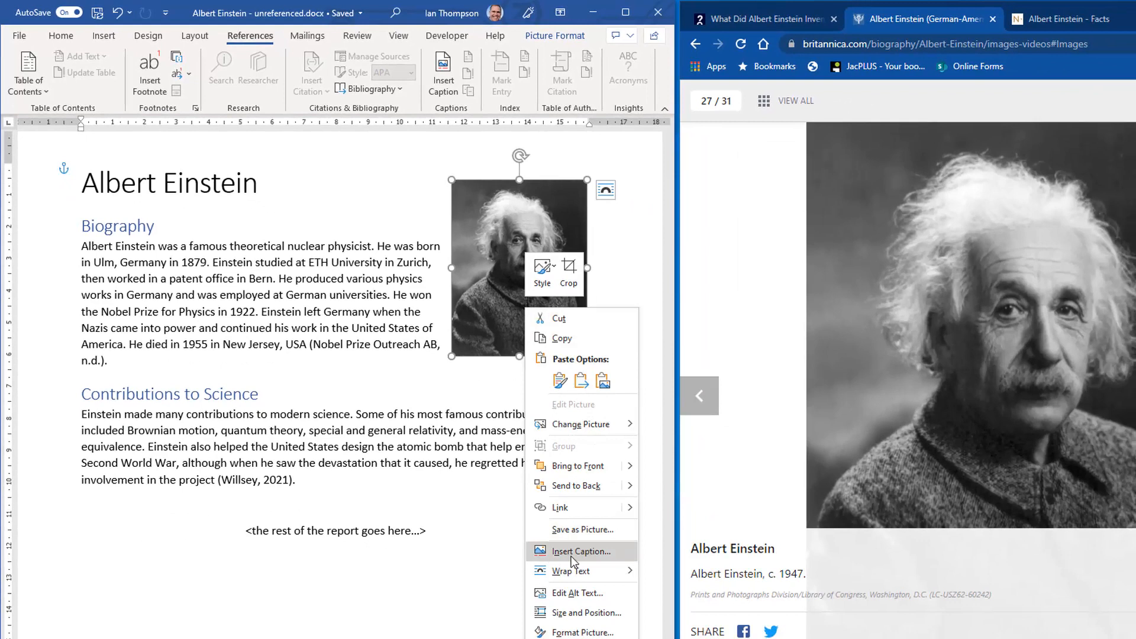
{"action": "left_click", "coordinate": [572, 551]}
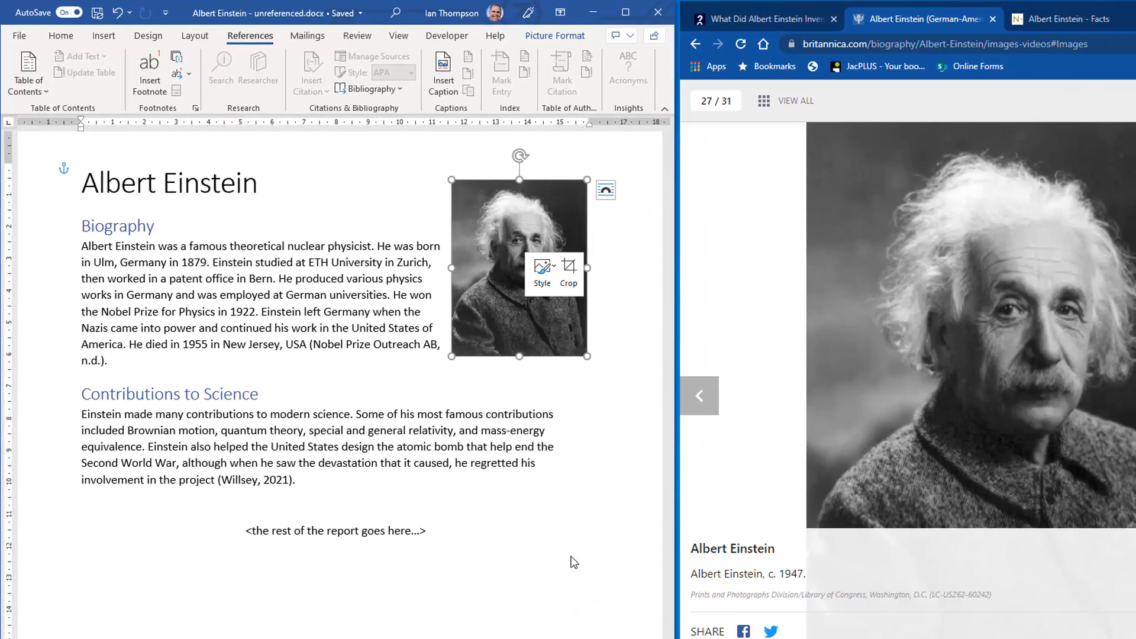
{"action": "left_click_drag", "start_coordinate": [923, 328], "coordinate": [321, 296]}
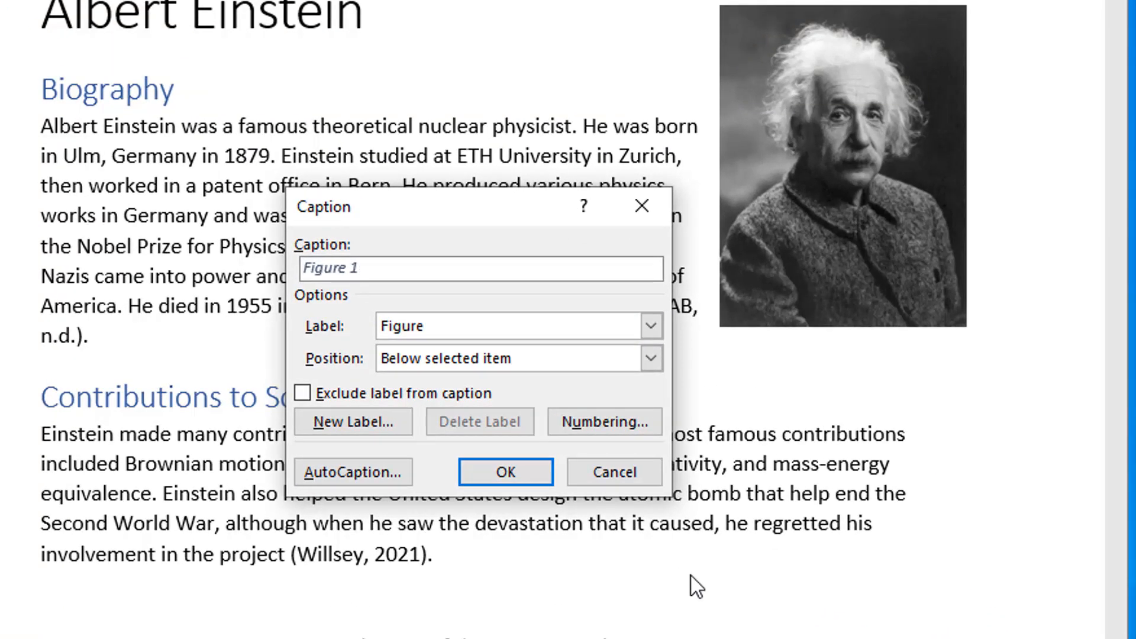
{"action": "type", "text": "-"}
{"action": "type", "text": "Albert Einstein"}
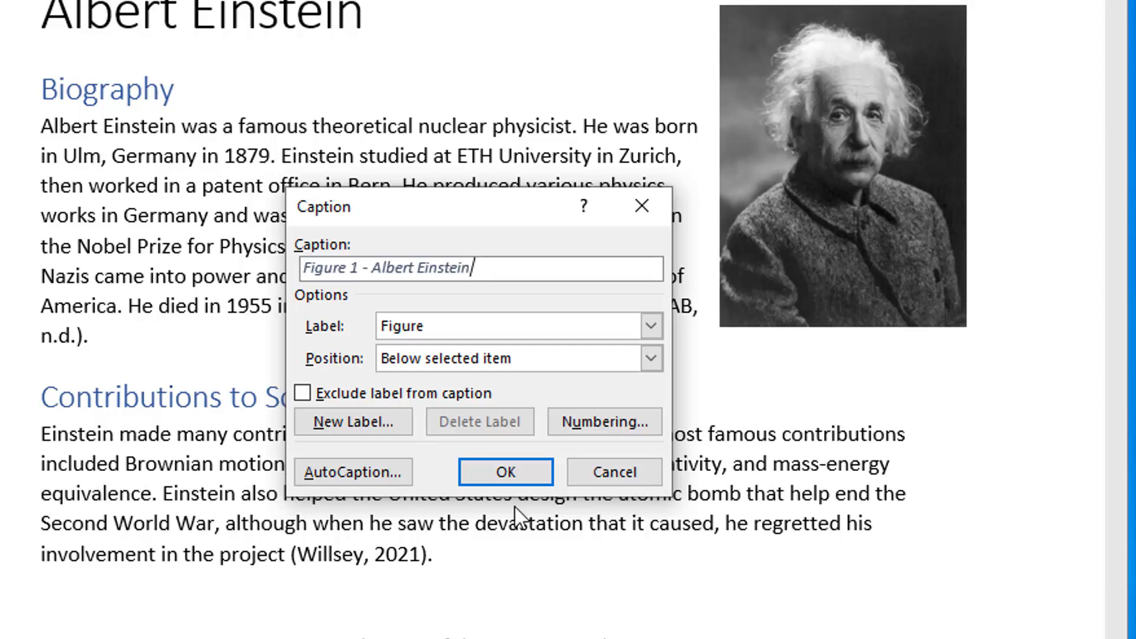
{"action": "left_click", "coordinate": [504, 472]}
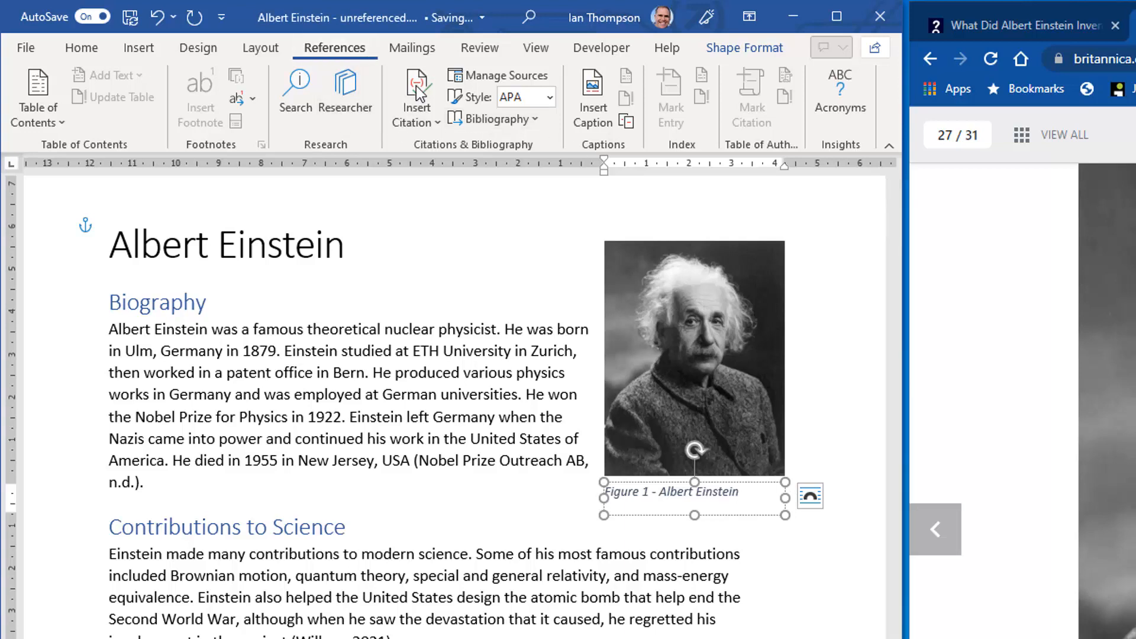
- Cite the Albert Einstein (1947) source in the figure caption and put the citation on its own line
{"action": "left_click", "coordinate": [436, 122]}
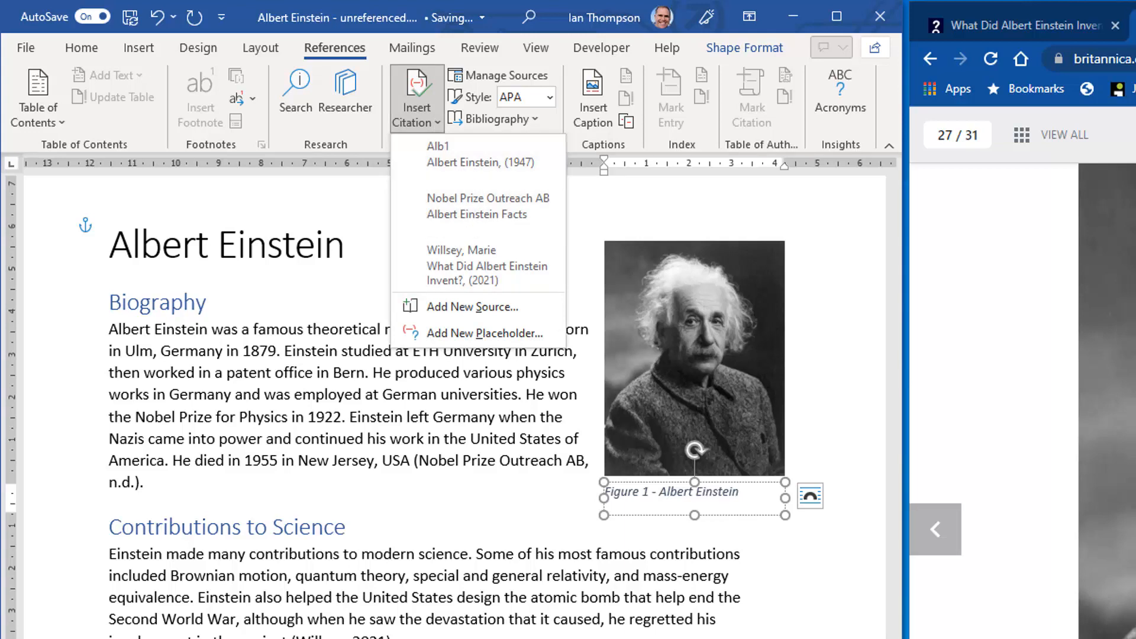
{"action": "left_click", "coordinate": [490, 164]}
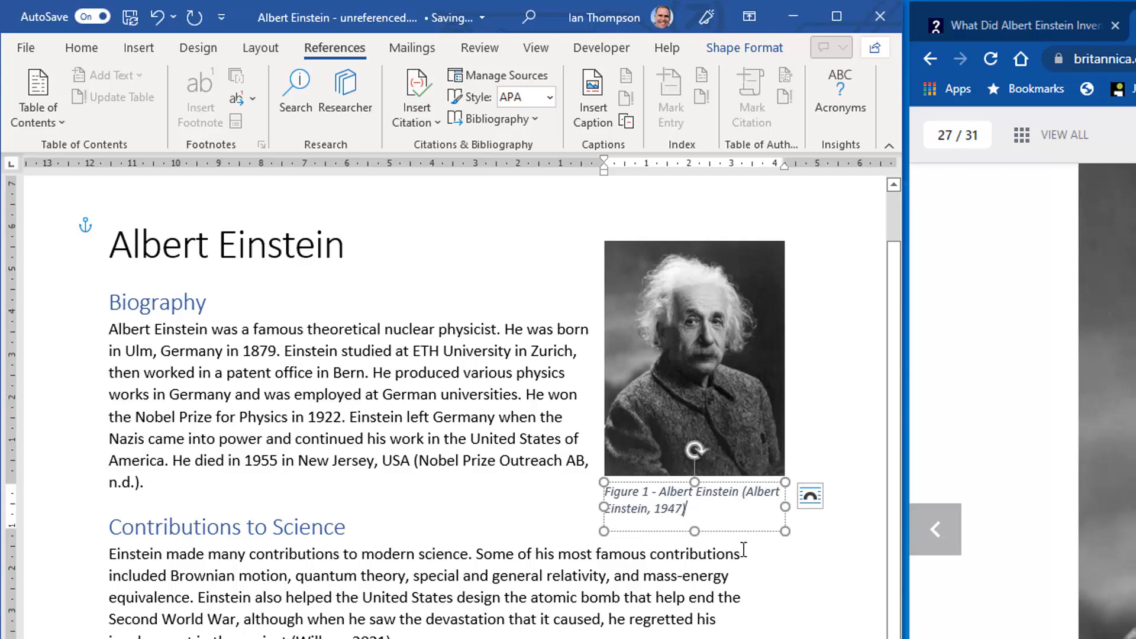
{"action": "left_click", "coordinate": [739, 491]}
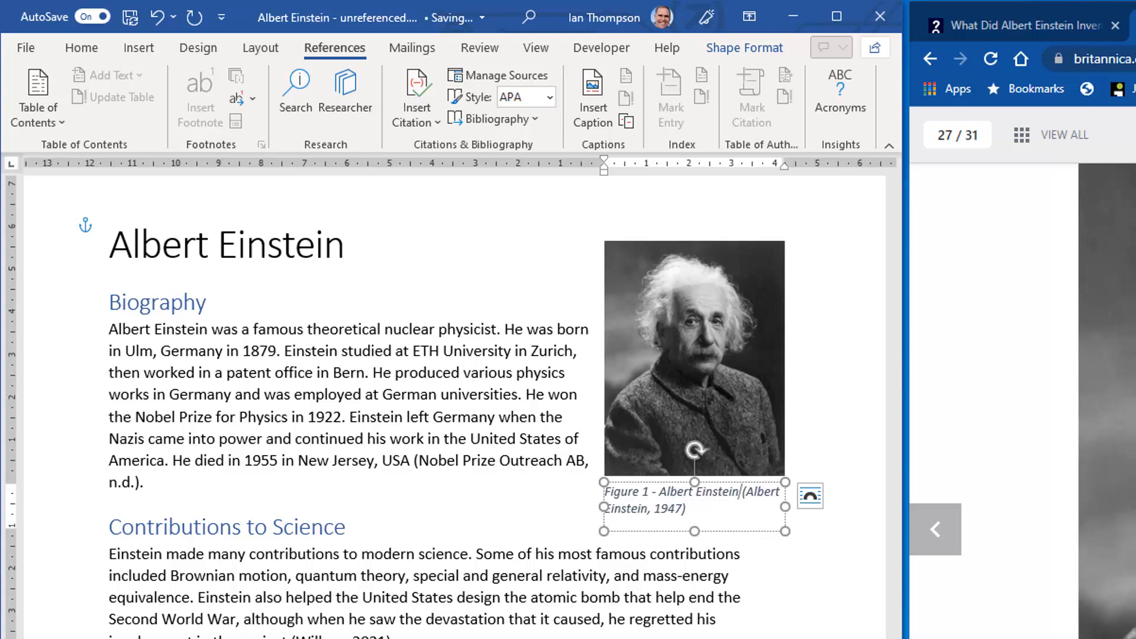
{"action": "key", "text": "Return"}
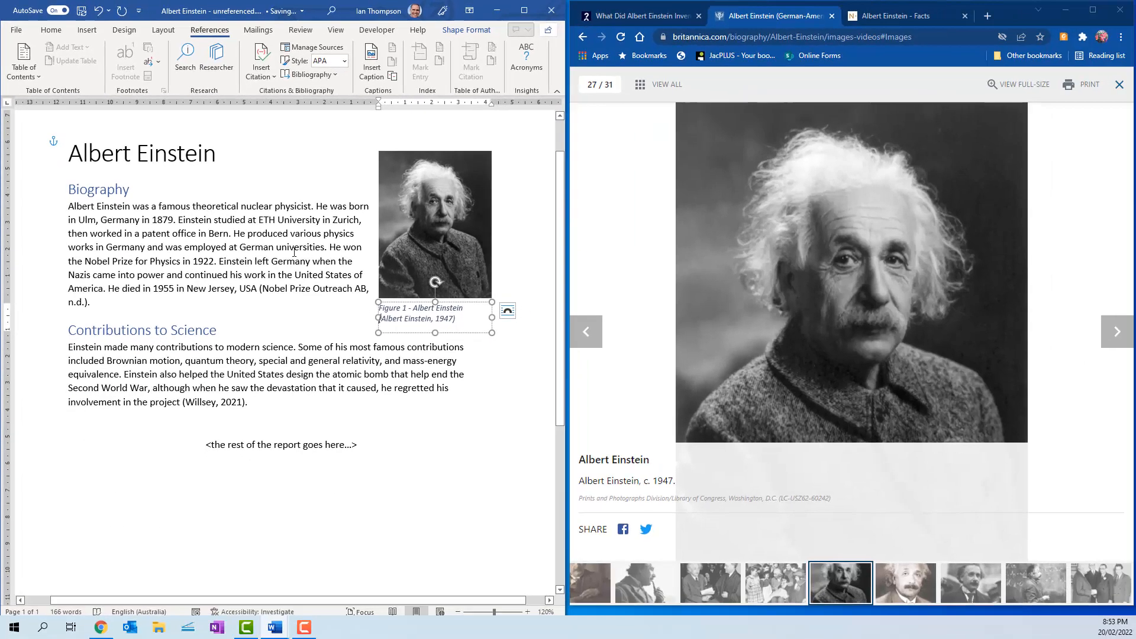
{"action": "scroll", "coordinate": [395, 415], "scroll_direction": "down", "scroll_amount": 6}
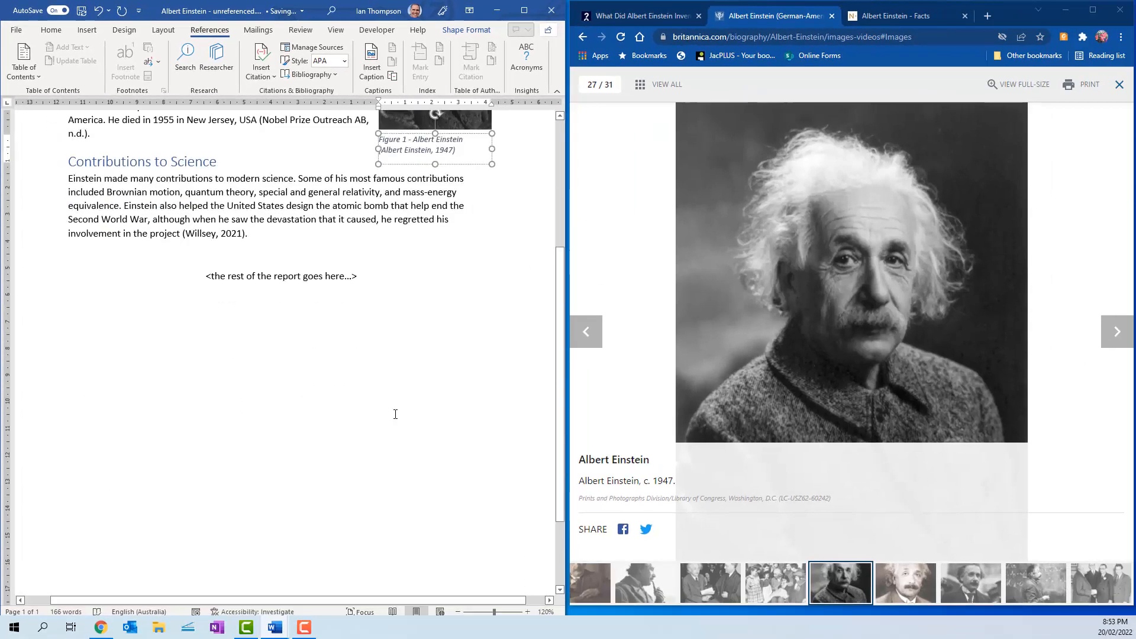
{"action": "scroll", "coordinate": [395, 414], "scroll_direction": "up", "scroll_amount": 4}
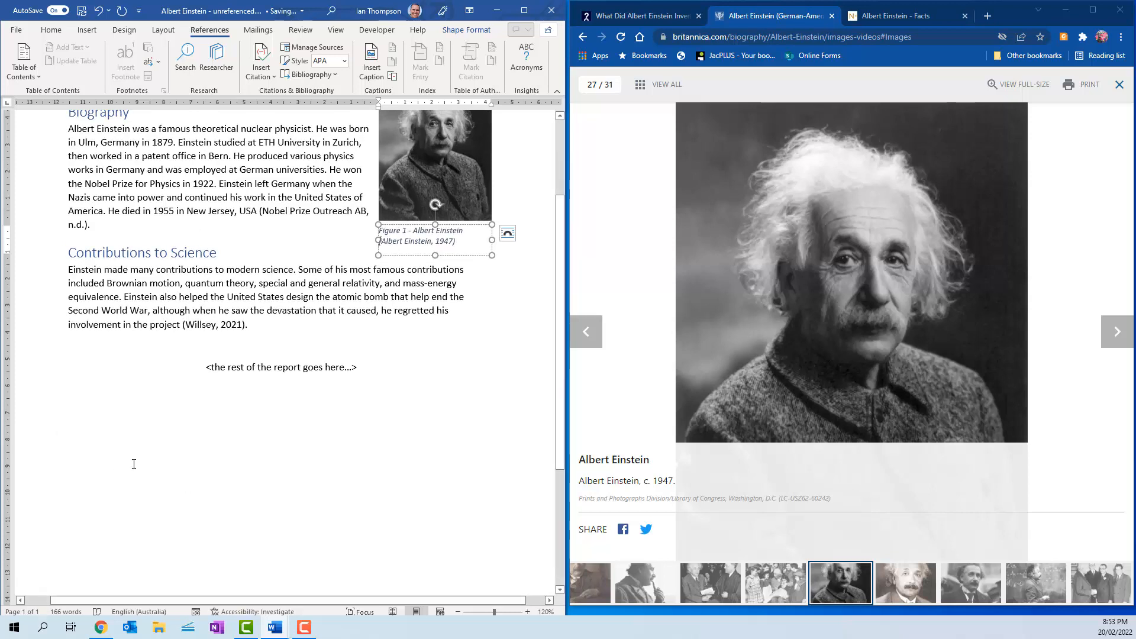
- Add blank lines below the "<the rest of the report goes here...>" line and left-align the new paragraph
{"action": "left_click", "coordinate": [190, 464]}
{"action": "left_click", "coordinate": [383, 368]}
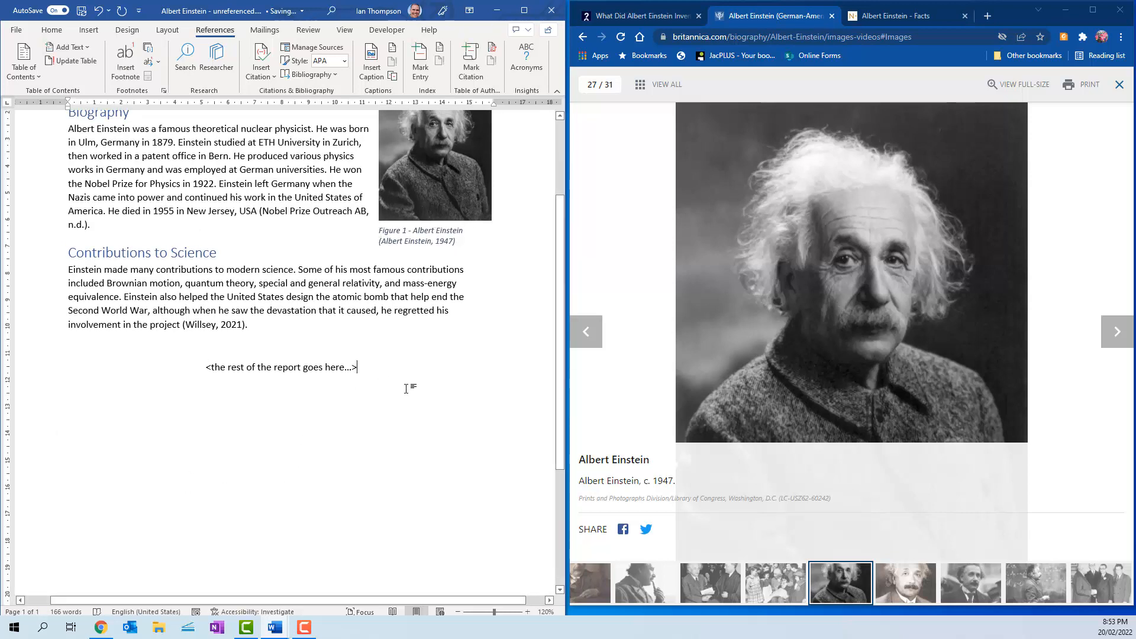
{"action": "key", "text": "Return"}
{"action": "key", "text": "Return"}
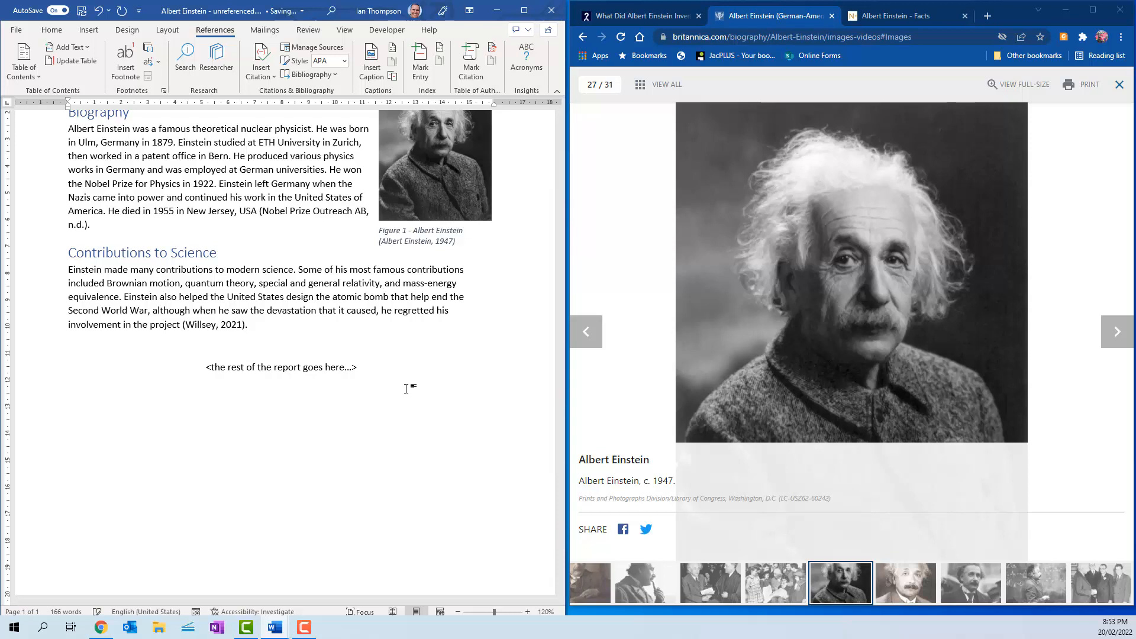
{"action": "left_click", "coordinate": [40, 33]}
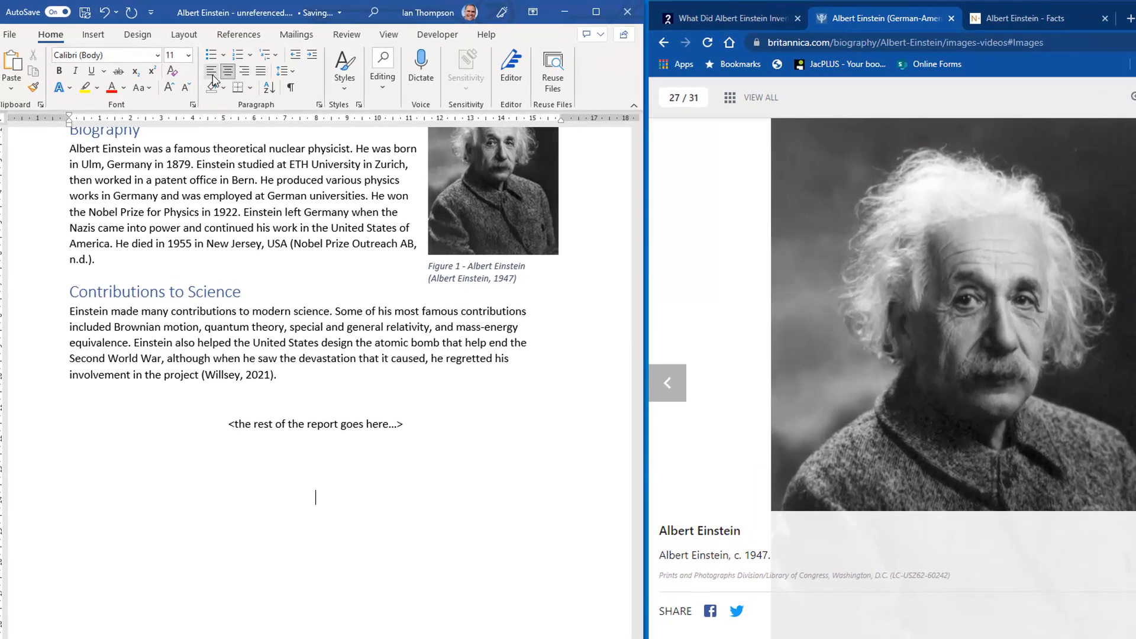
{"action": "left_click", "coordinate": [211, 73]}
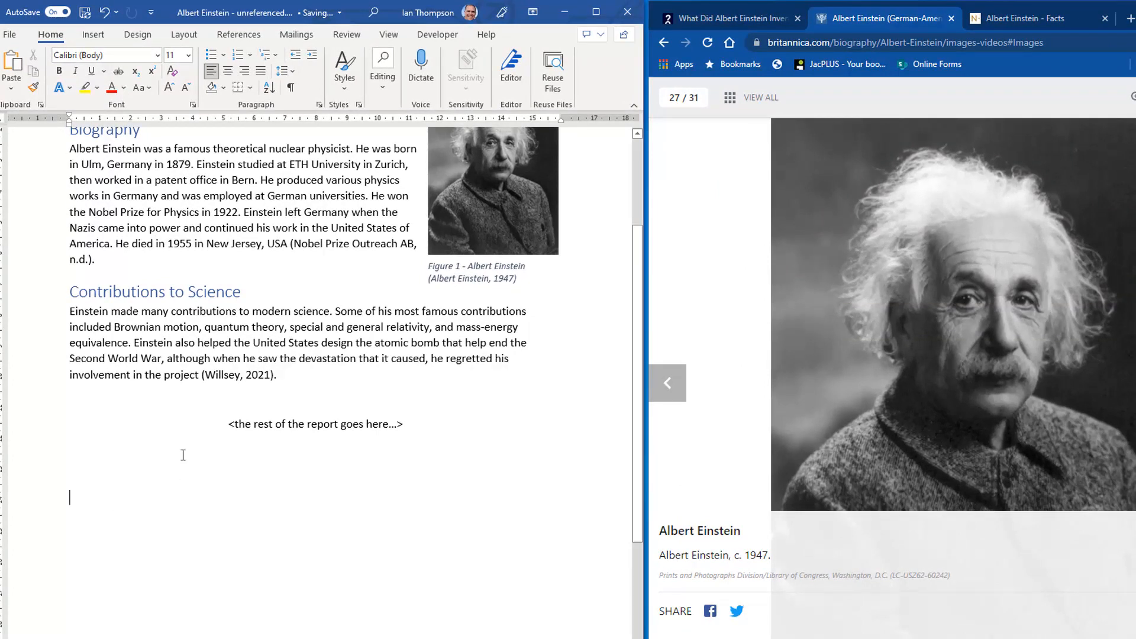
- Try the Harvard - Anglia and MLA citation styles on the report and set the style back to APA
{"action": "left_click", "coordinate": [230, 35]}
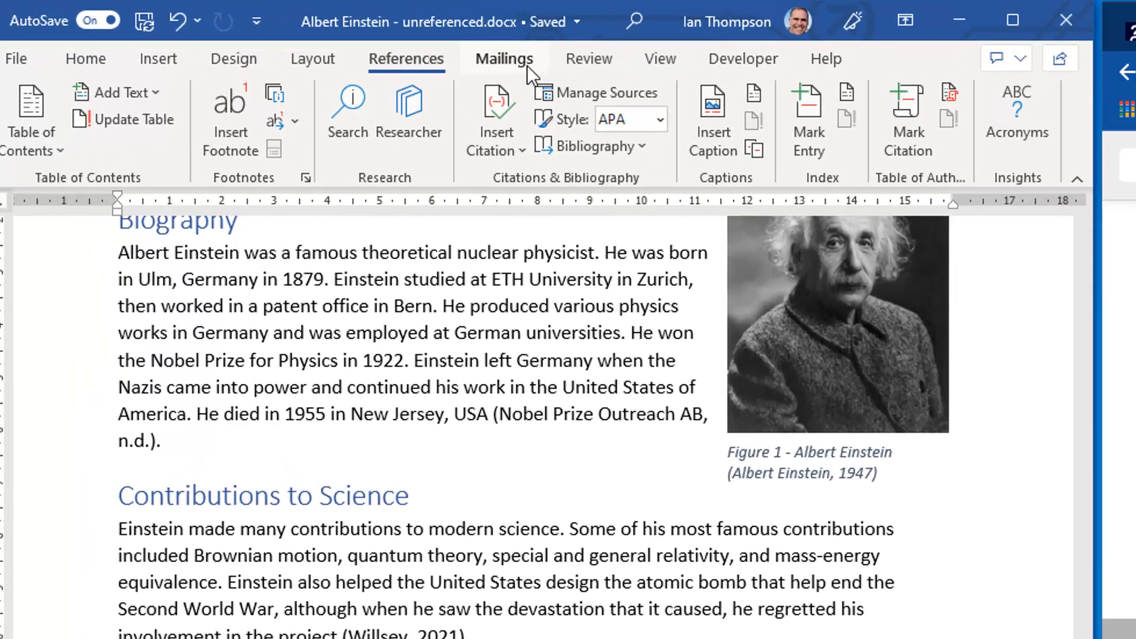
{"action": "left_click", "coordinate": [660, 122]}
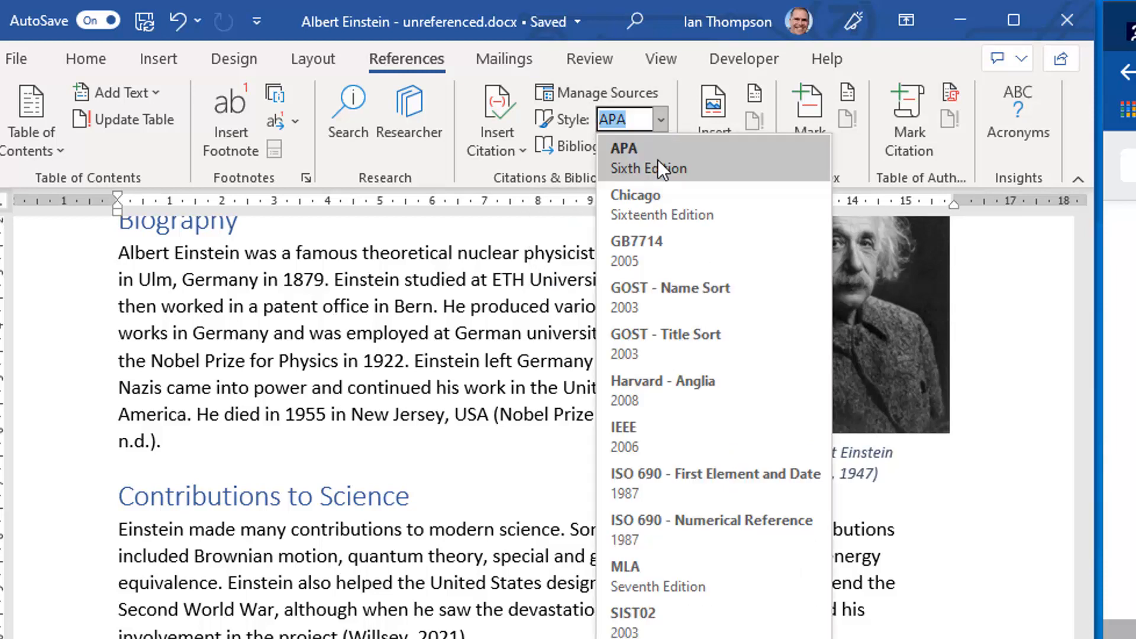
{"action": "left_click", "coordinate": [651, 386]}
{"action": "left_click", "coordinate": [662, 119]}
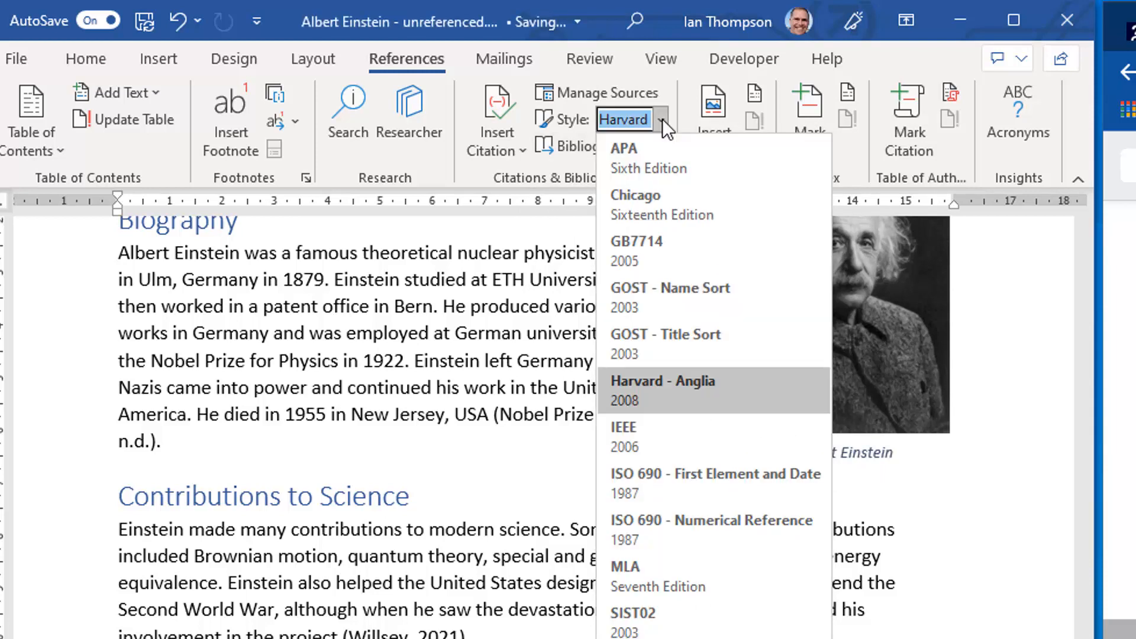
{"action": "left_click", "coordinate": [661, 580]}
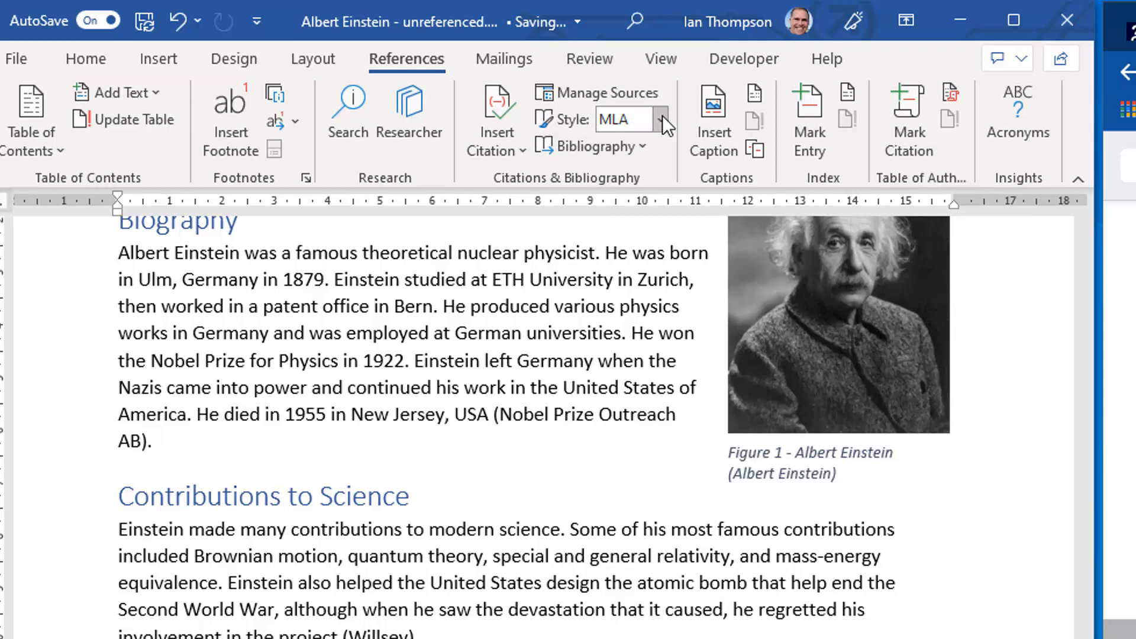
{"action": "left_click", "coordinate": [662, 117]}
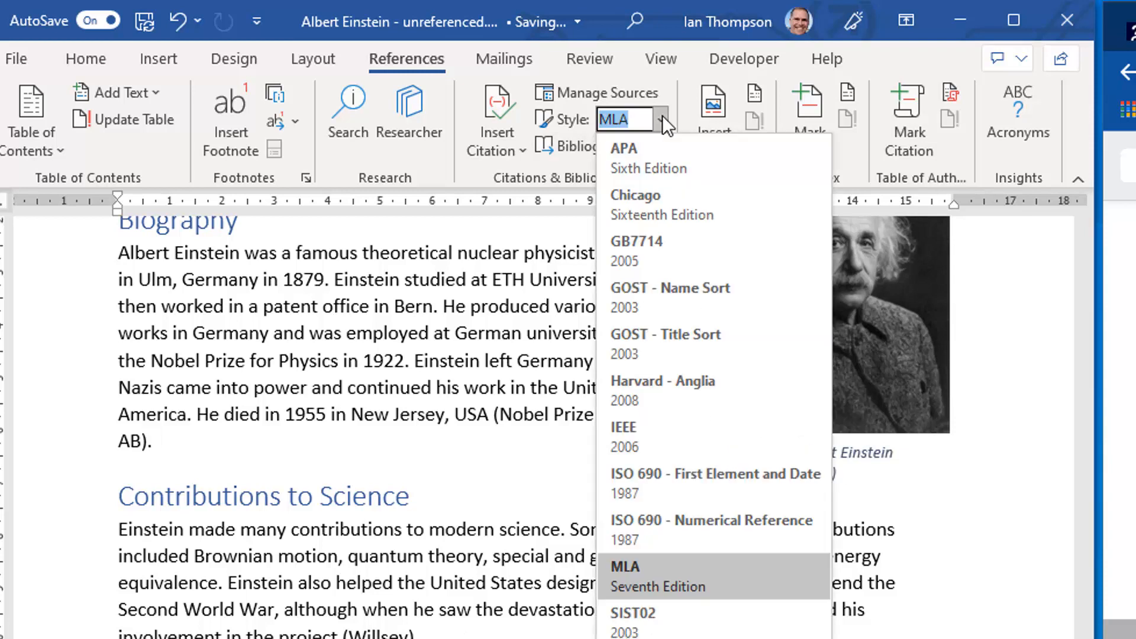
{"action": "left_click", "coordinate": [658, 157]}
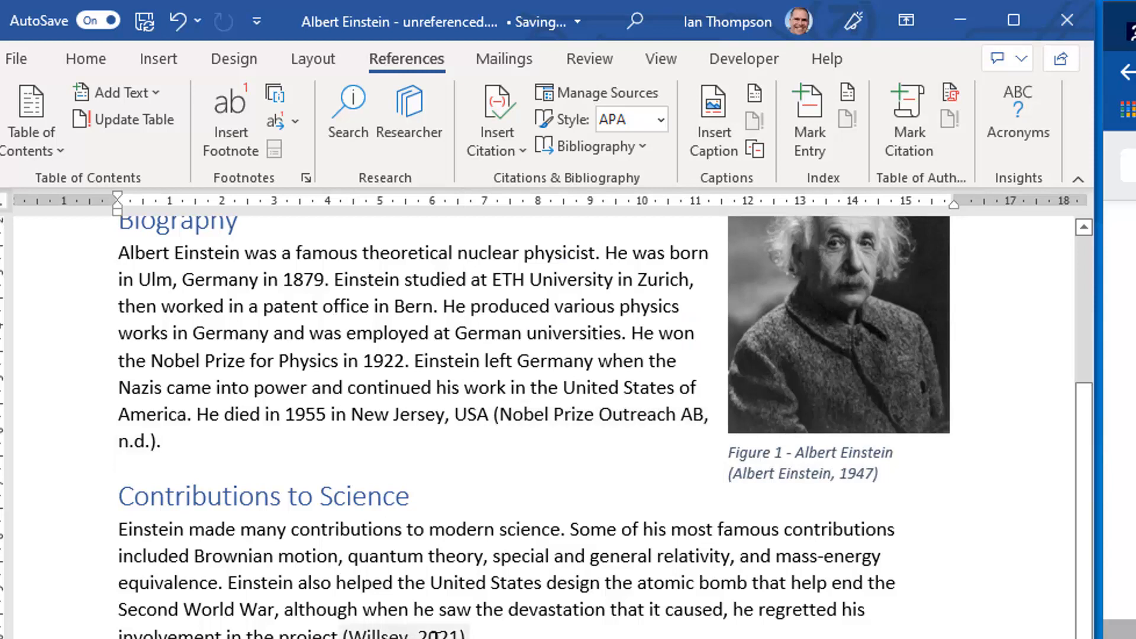
- Insert an automatic bibliography with the heading References at the end of the report
{"action": "left_click", "coordinate": [643, 148]}
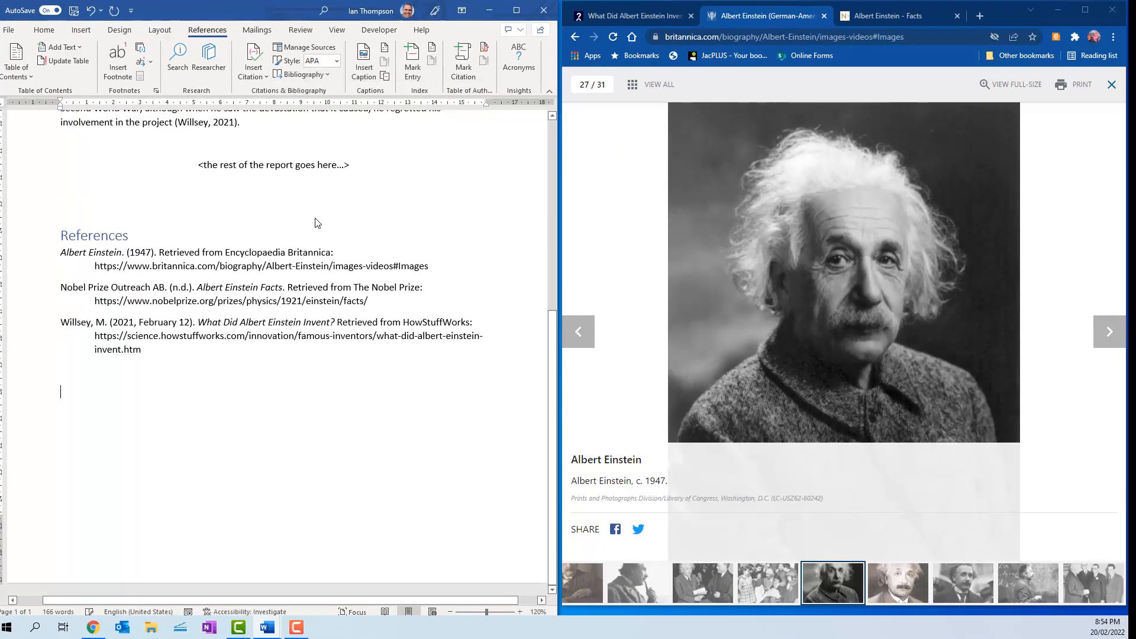
{"action": "scroll", "coordinate": [268, 323], "scroll_direction": "up", "scroll_amount": 1}
{"action": "scroll", "coordinate": [268, 322], "scroll_direction": "up", "scroll_amount": 3}
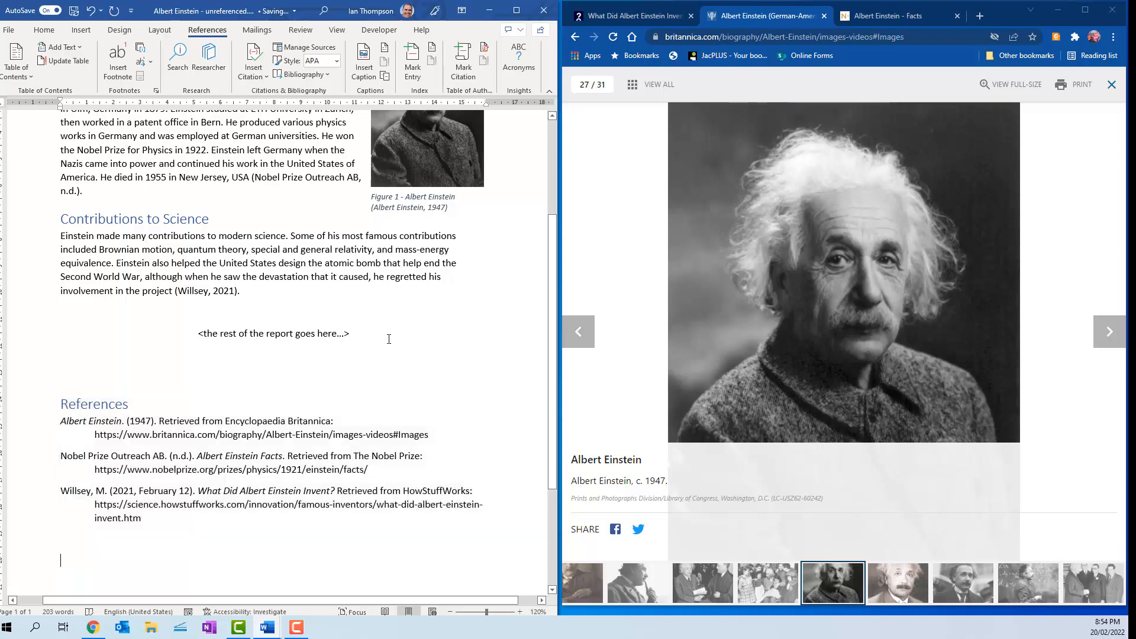
{"action": "scroll", "coordinate": [433, 363], "scroll_direction": "up", "scroll_amount": 3}
{"action": "scroll", "coordinate": [432, 364], "scroll_direction": "down", "scroll_amount": 2}
{"action": "scroll", "coordinate": [432, 363], "scroll_direction": "up", "scroll_amount": 1}
{"action": "scroll", "coordinate": [432, 363], "scroll_direction": "down", "scroll_amount": 1}
{"action": "scroll", "coordinate": [432, 364], "scroll_direction": "up", "scroll_amount": 1}
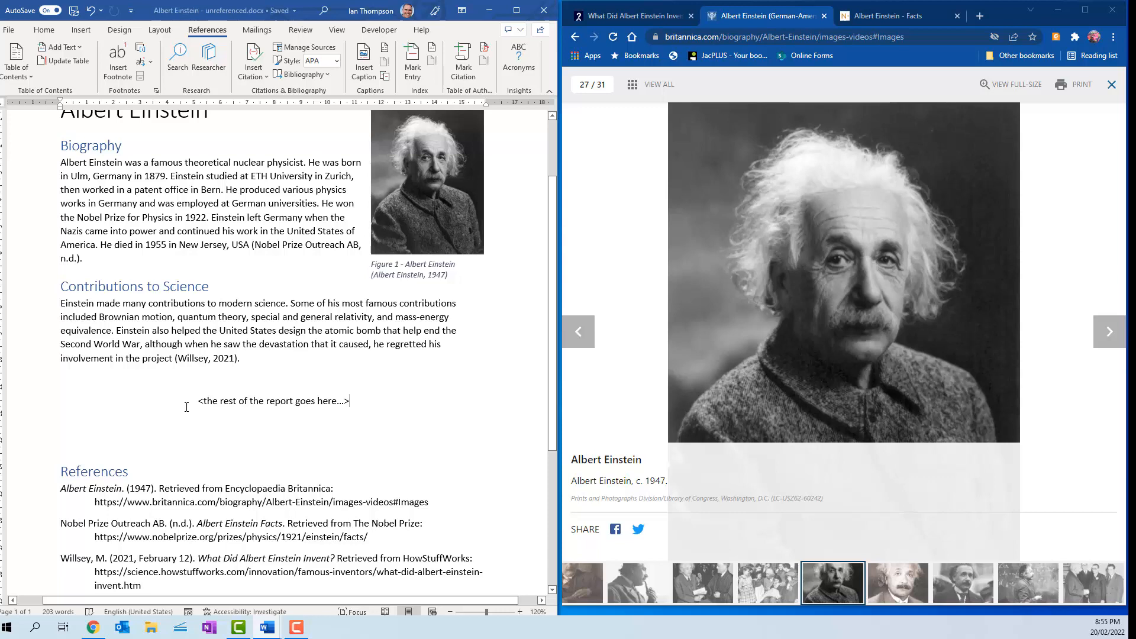
- Examine the document's cited sources in the Source Manager and the source types offered for a new source
{"action": "left_click", "coordinate": [301, 52]}
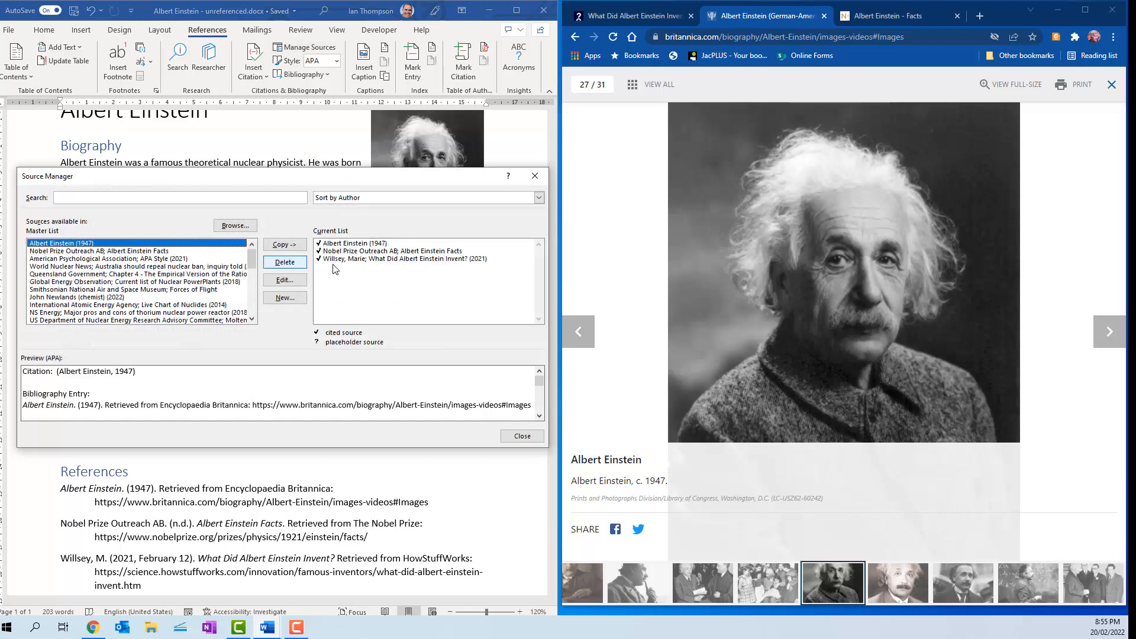
{"action": "left_click", "coordinate": [287, 298]}
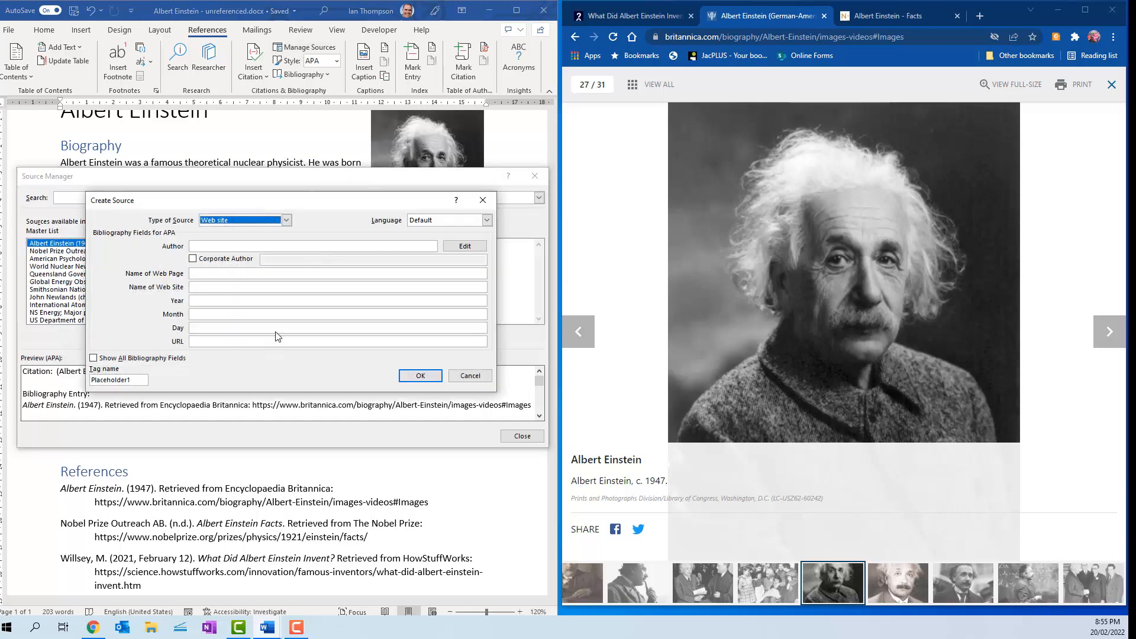
{"action": "left_click", "coordinate": [287, 220]}
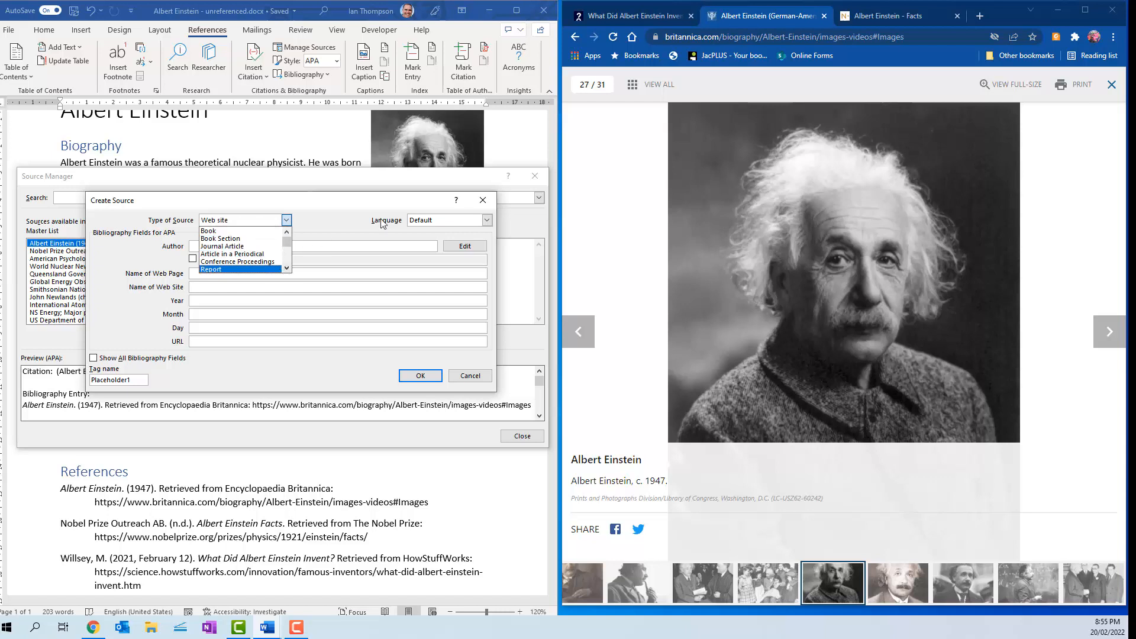
{"action": "left_click", "coordinate": [360, 201]}
{"action": "left_click", "coordinate": [471, 376]}
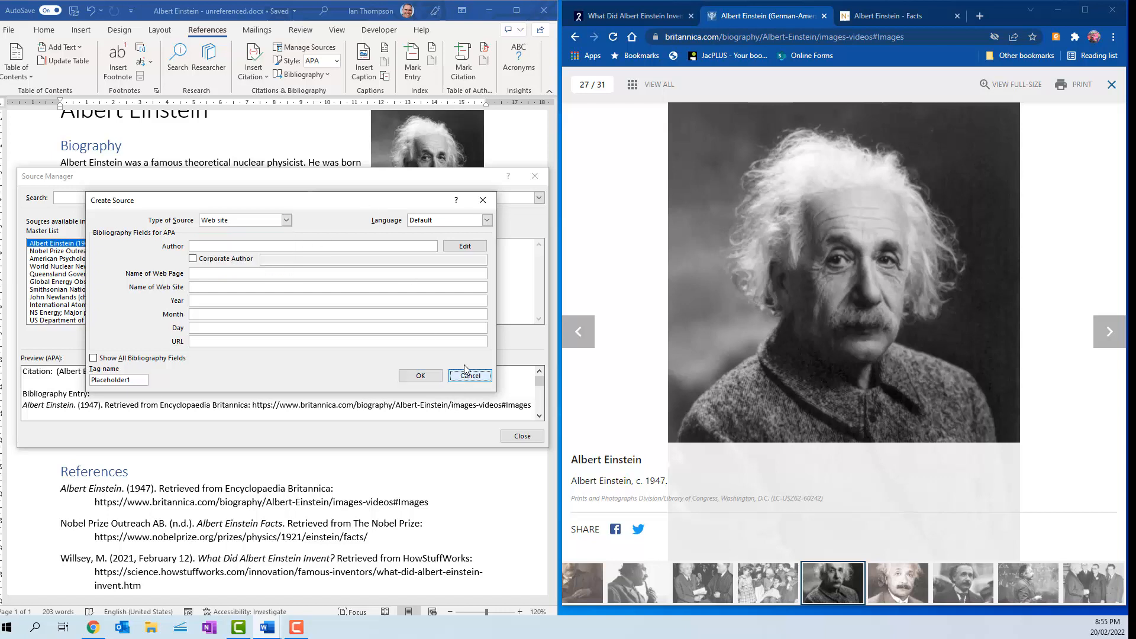
{"action": "left_click", "coordinate": [522, 436]}
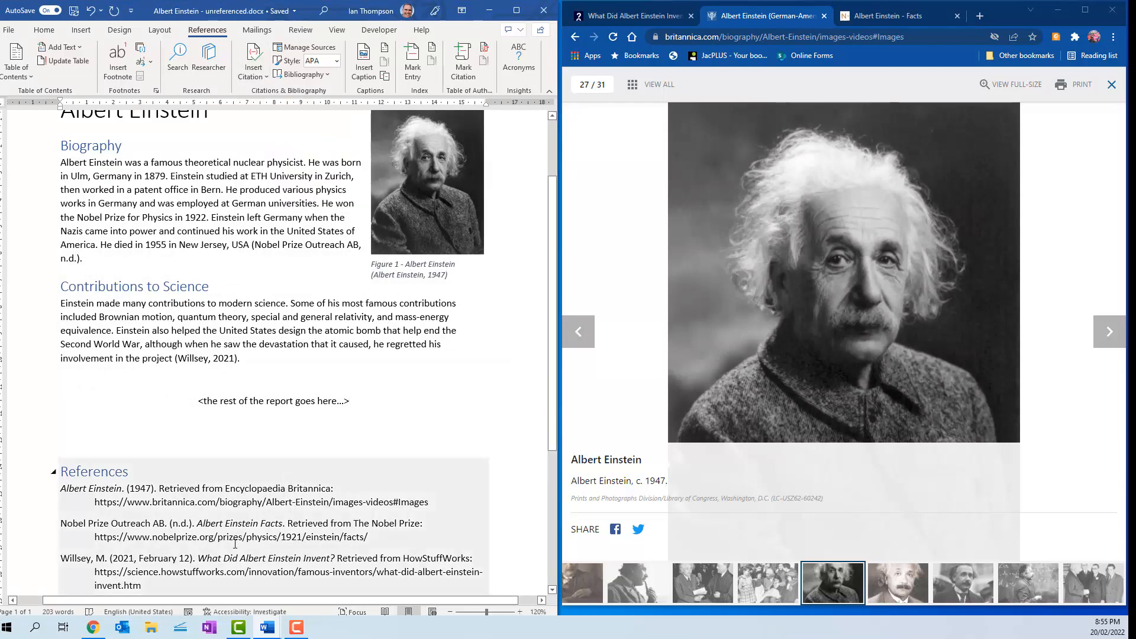
- Update the bibliography field under the References heading
{"action": "scroll", "coordinate": [157, 498], "scroll_direction": "down", "scroll_amount": 3}
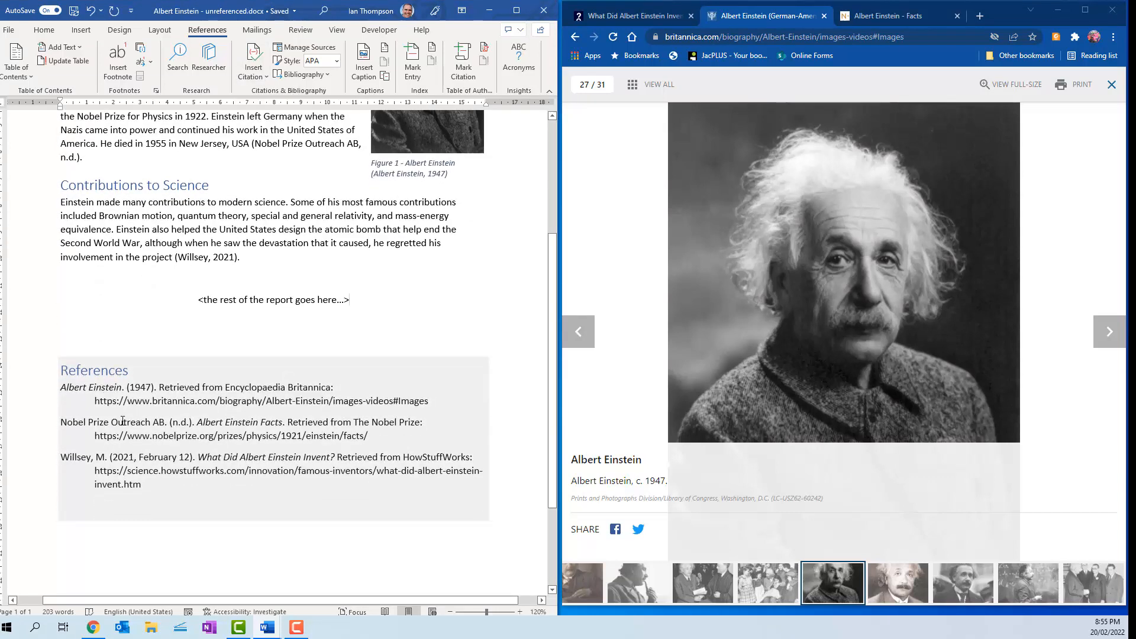
{"action": "right_click", "coordinate": [176, 398]}
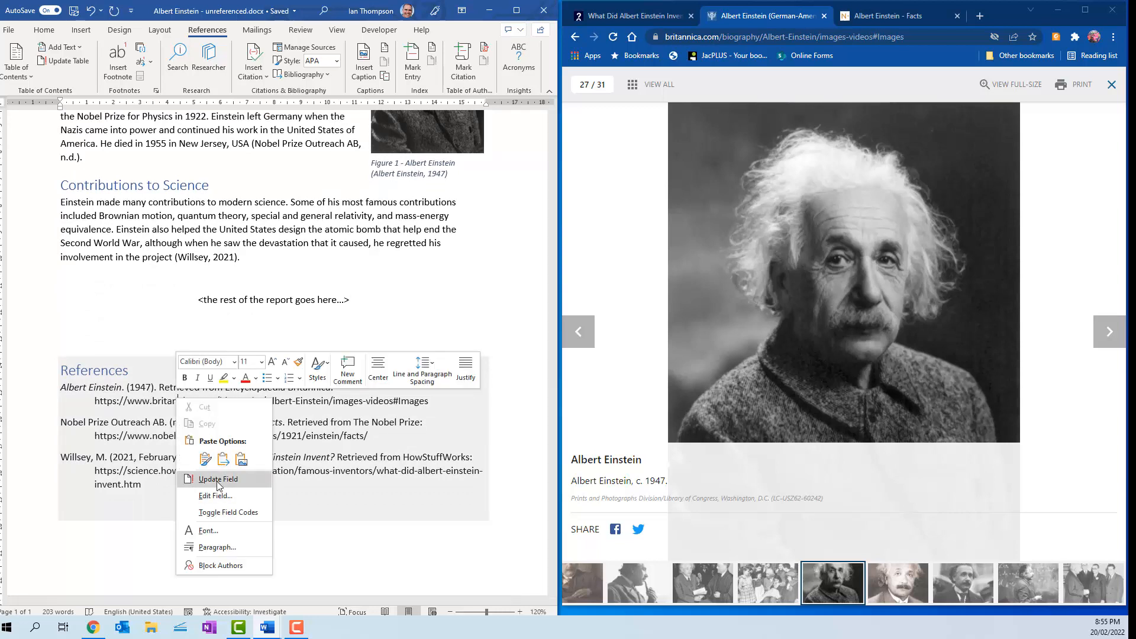
{"action": "left_click", "coordinate": [217, 479]}
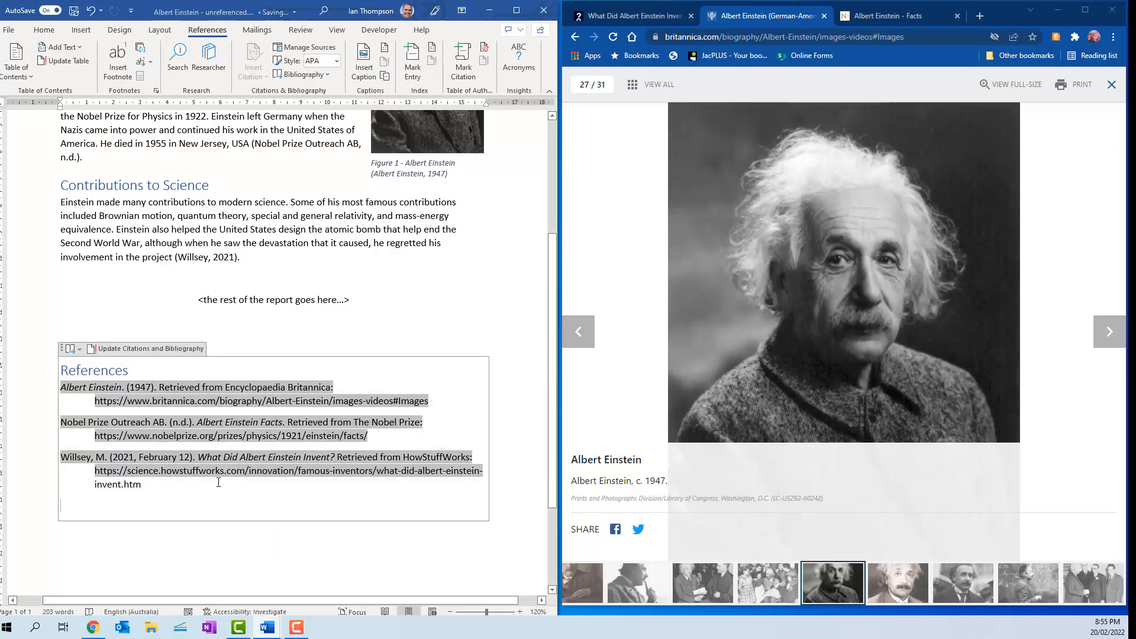
{"action": "left_click", "coordinate": [391, 303]}
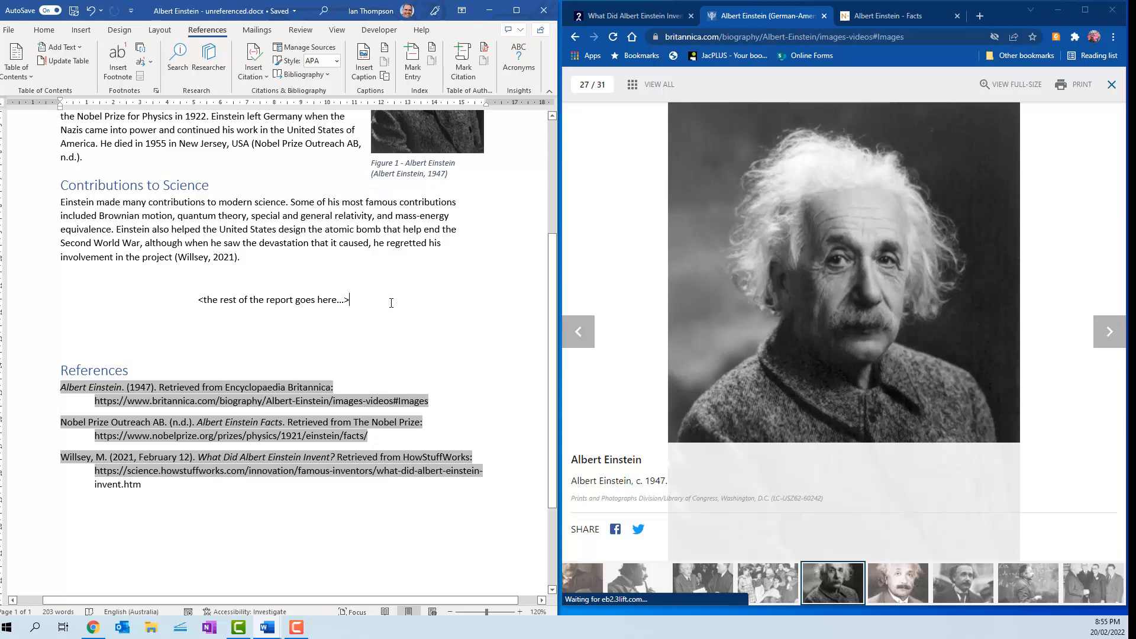
- Look over the report from its title to the reference list, checking the citations, captioned portrait and references
{"action": "scroll", "coordinate": [388, 292], "scroll_direction": "up", "scroll_amount": 5}
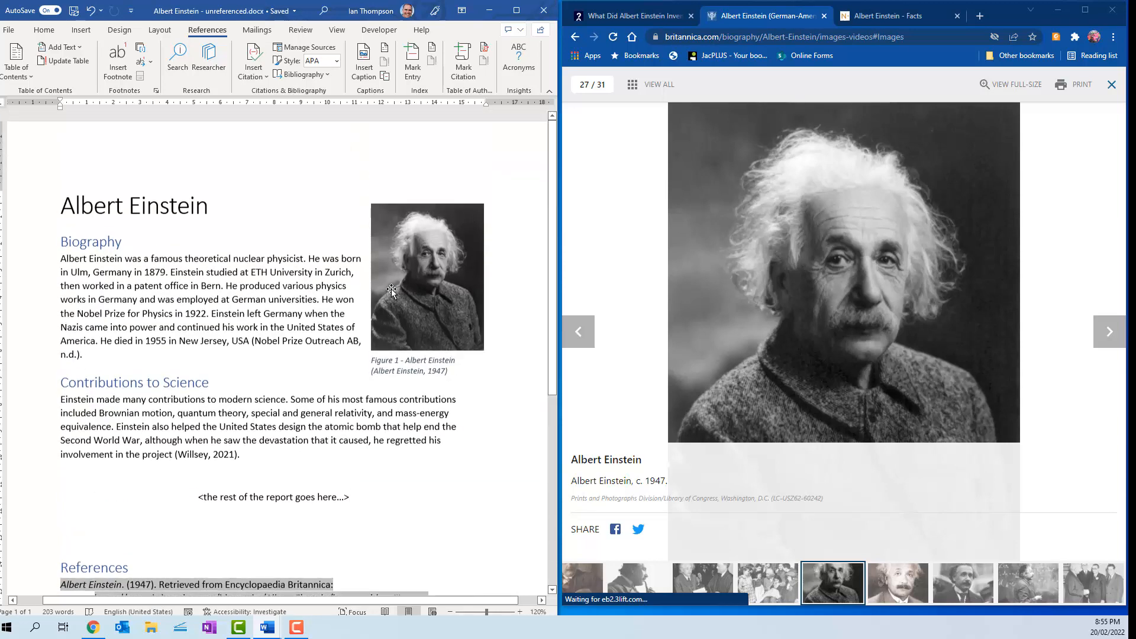
{"action": "left_click", "coordinate": [206, 258]}
{"action": "scroll", "coordinate": [206, 258], "scroll_direction": "down", "scroll_amount": 4}
{"action": "scroll", "coordinate": [206, 258], "scroll_direction": "up", "scroll_amount": 4}
{"action": "scroll", "coordinate": [206, 258], "scroll_direction": "down", "scroll_amount": 3}
{"action": "scroll", "coordinate": [205, 258], "scroll_direction": "up", "scroll_amount": 3}
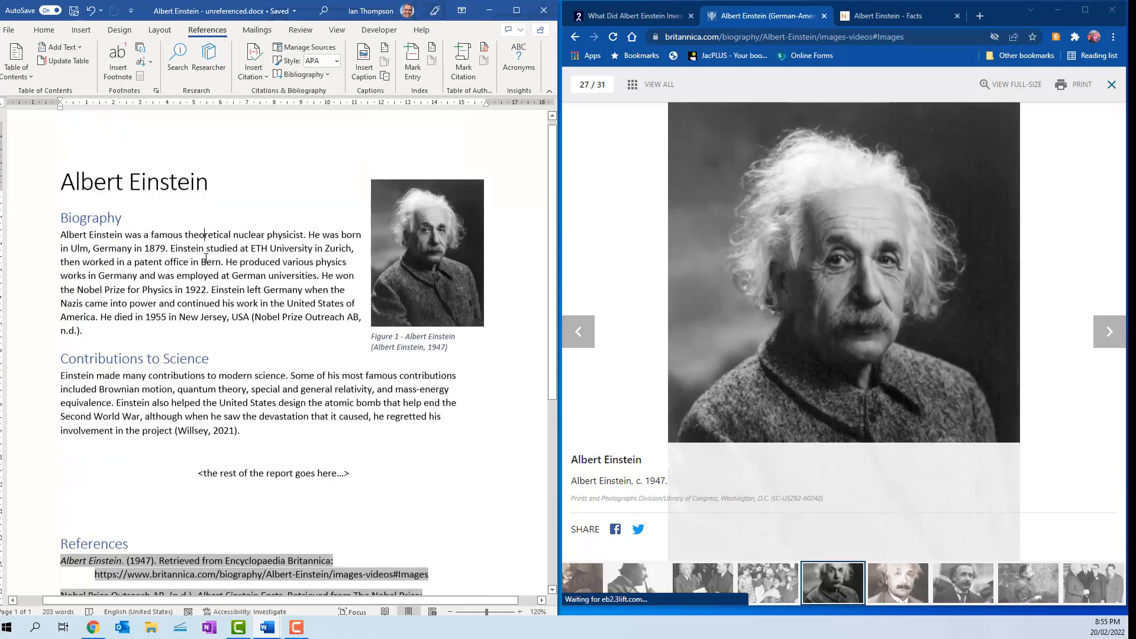
{"action": "scroll", "coordinate": [206, 257], "scroll_direction": "up", "scroll_amount": 1}
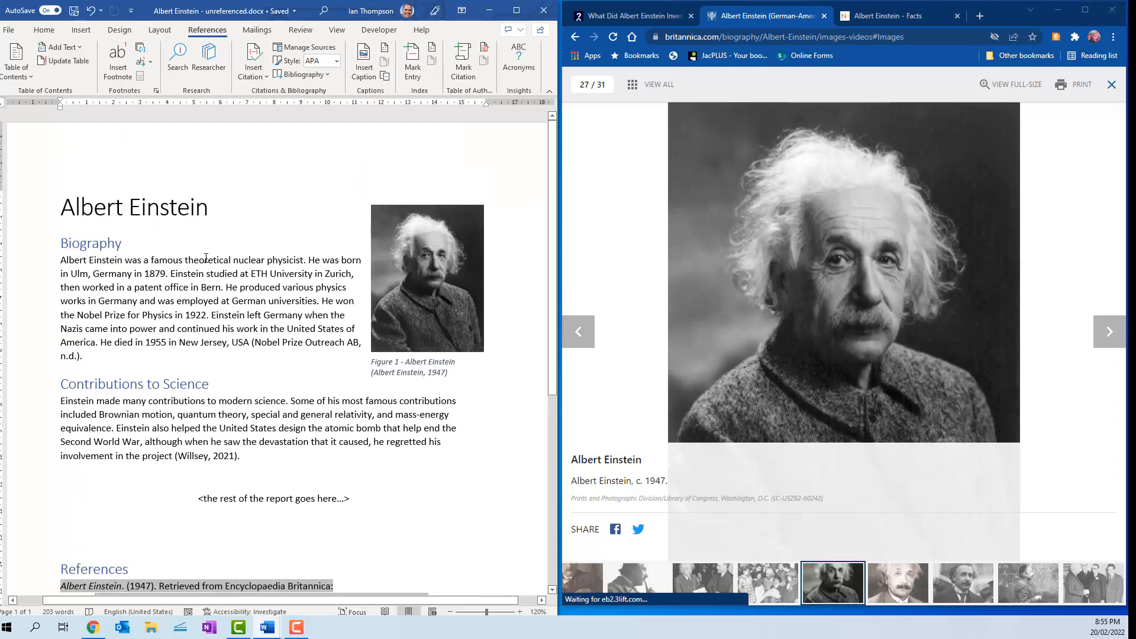
{"action": "scroll", "coordinate": [235, 241], "scroll_direction": "down", "scroll_amount": 2}
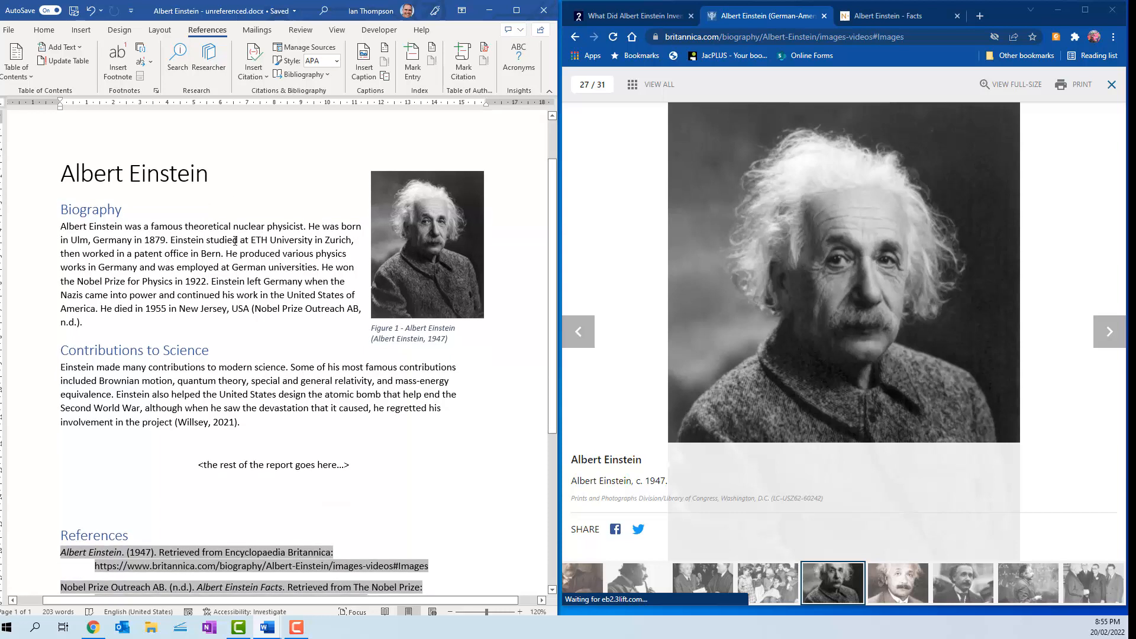